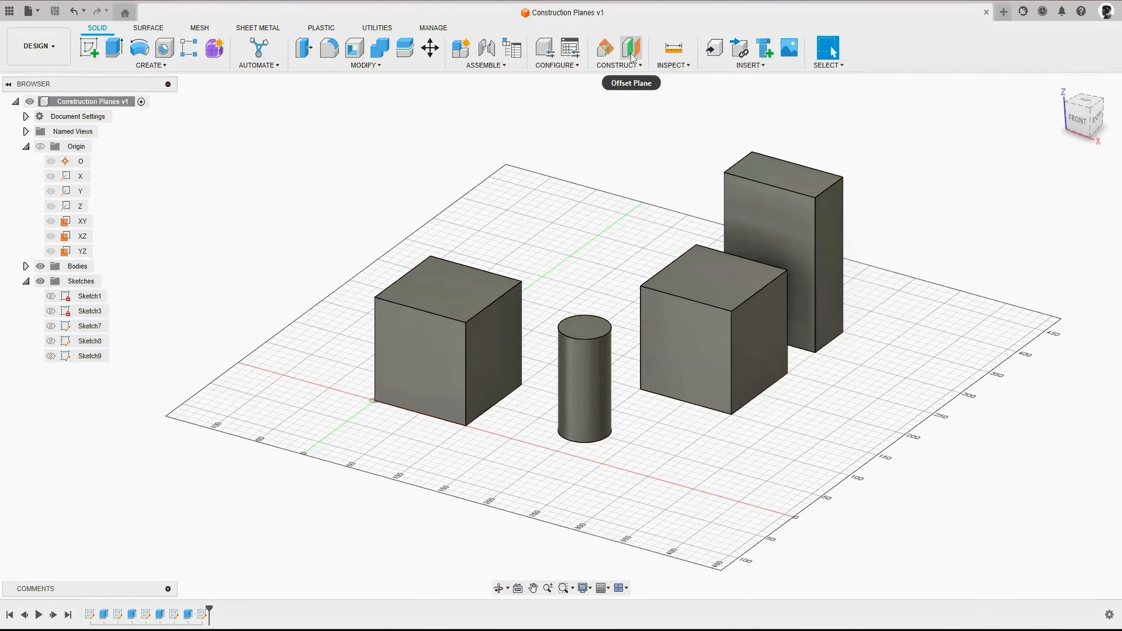
Create a construction plane offset -30 mm from the top face of the cube at the origin
click(634, 67)
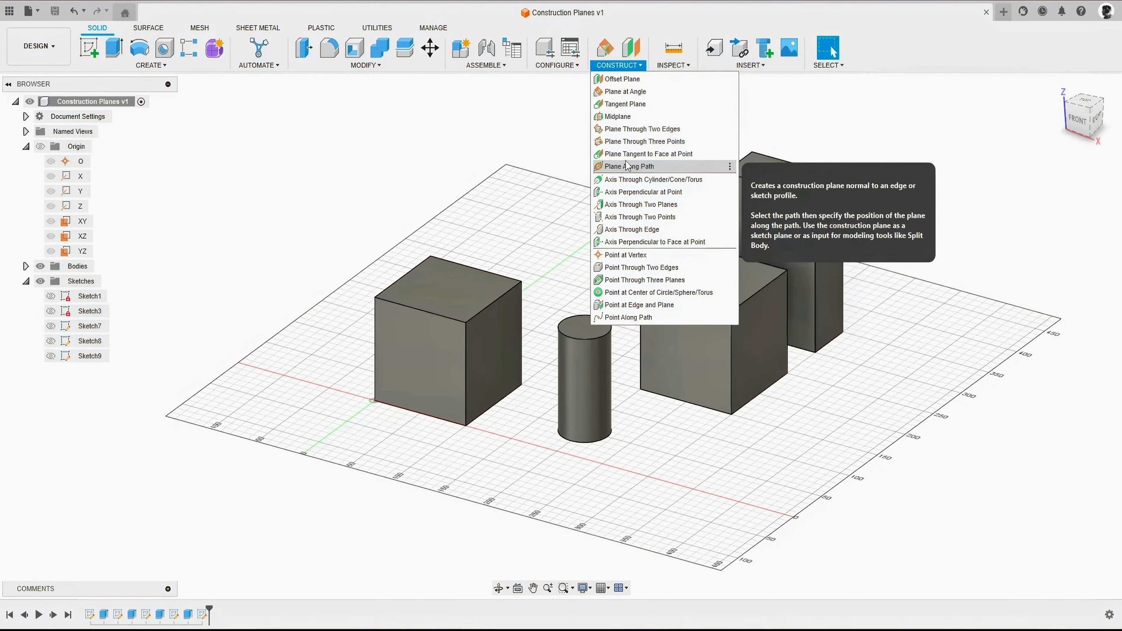
click(631, 81)
drag(593, 125, 588, 102)
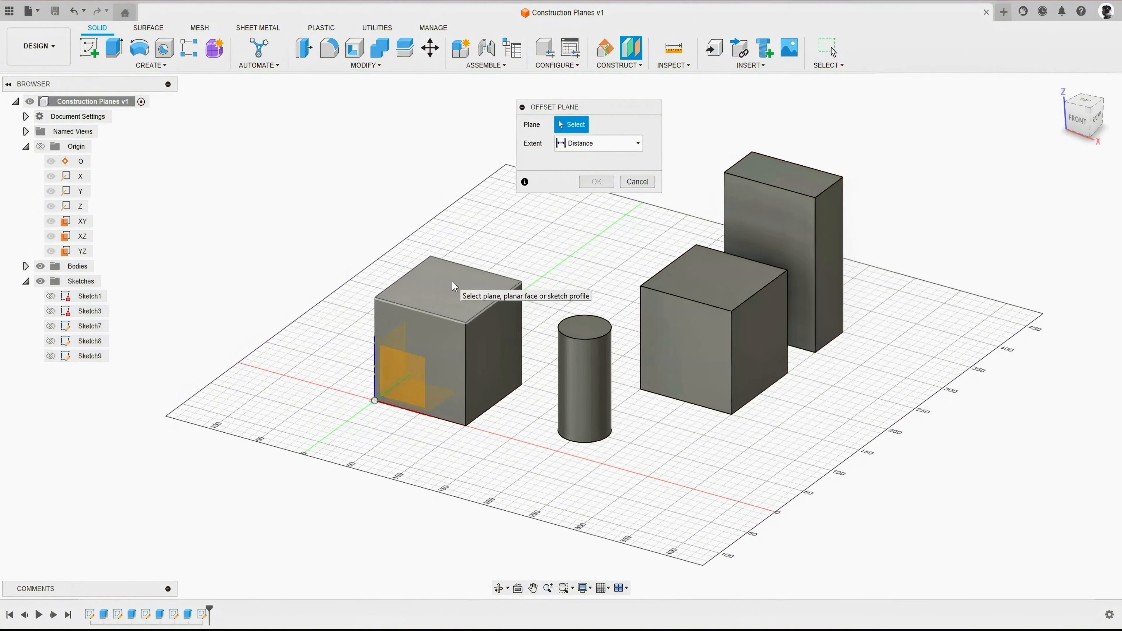
click(453, 290)
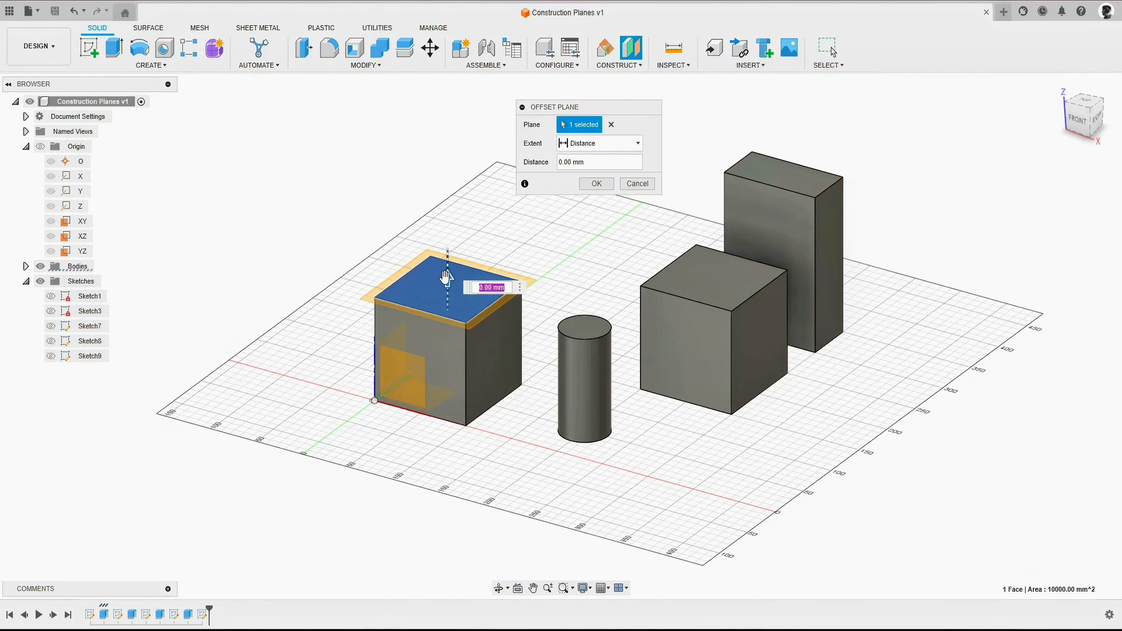
drag(446, 276, 449, 317)
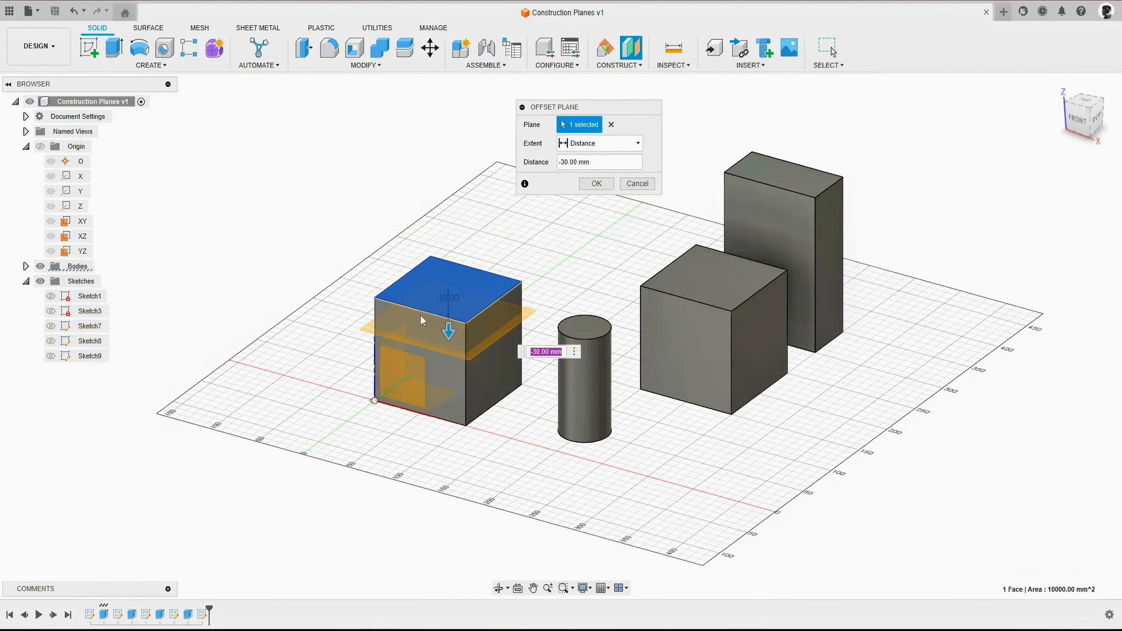
scroll(423, 321, up, 5)
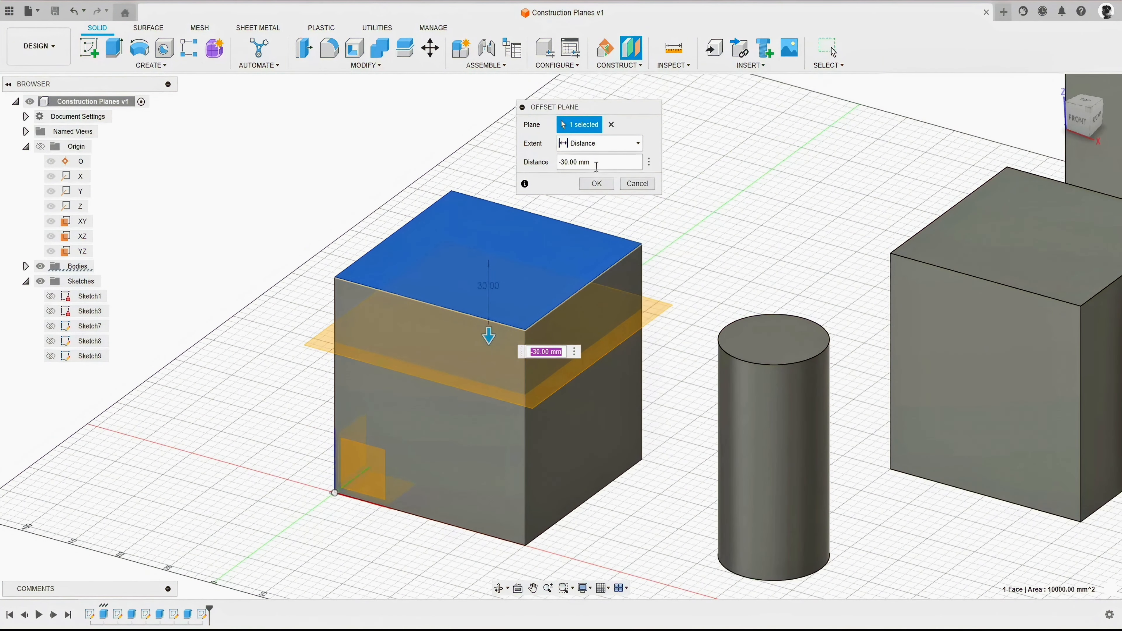
click(596, 166)
key(Return)
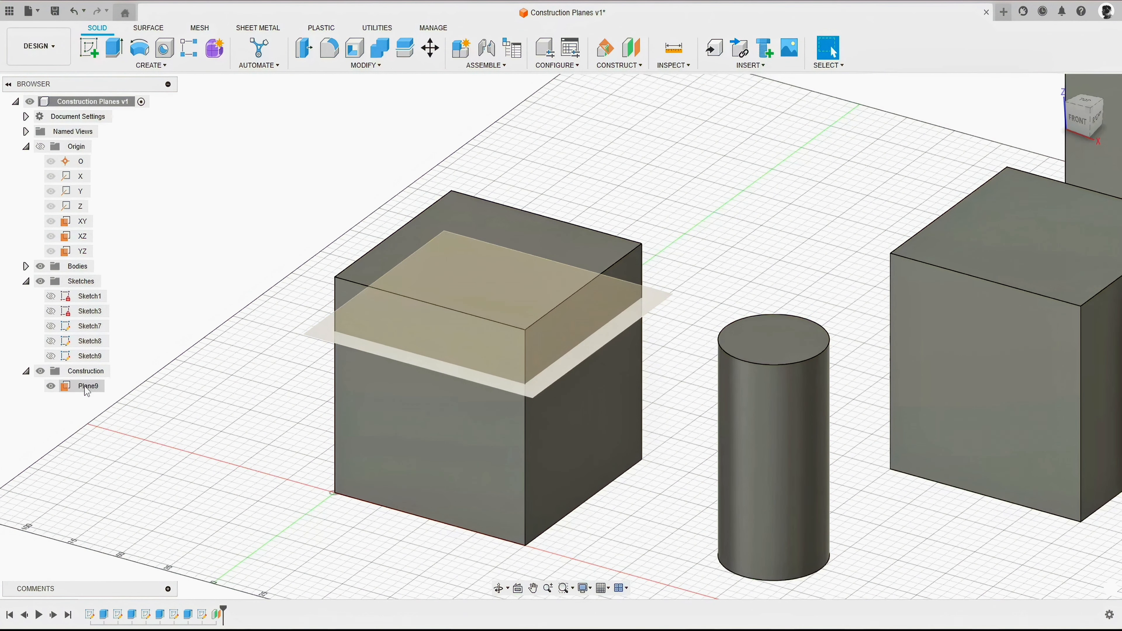
Hide the new offset plane and show it again
right_click(88, 394)
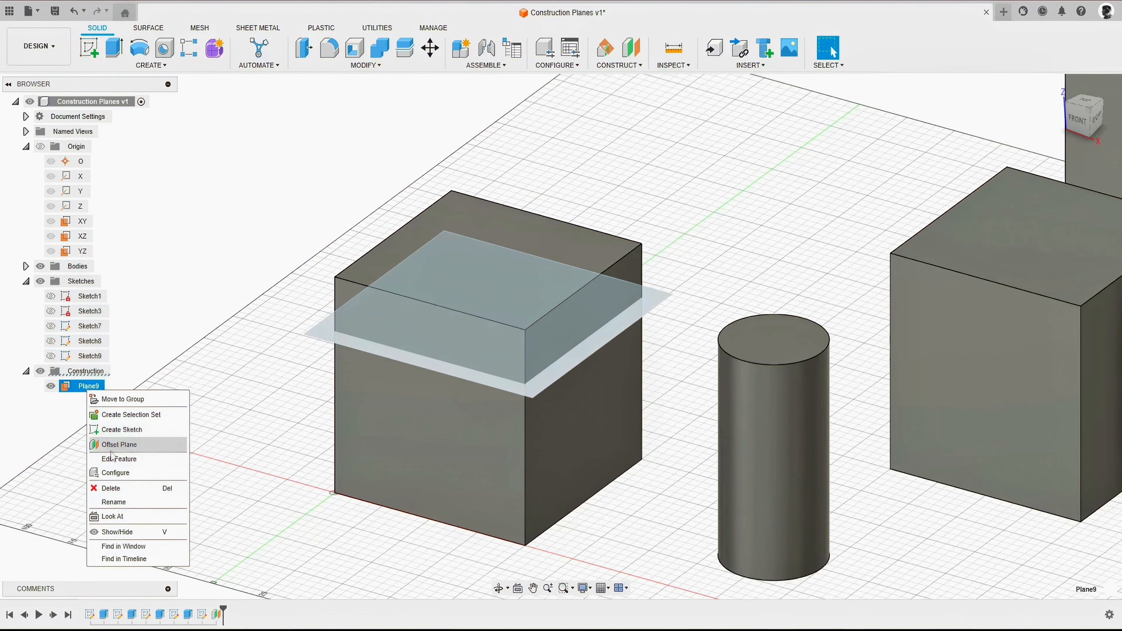
click(76, 408)
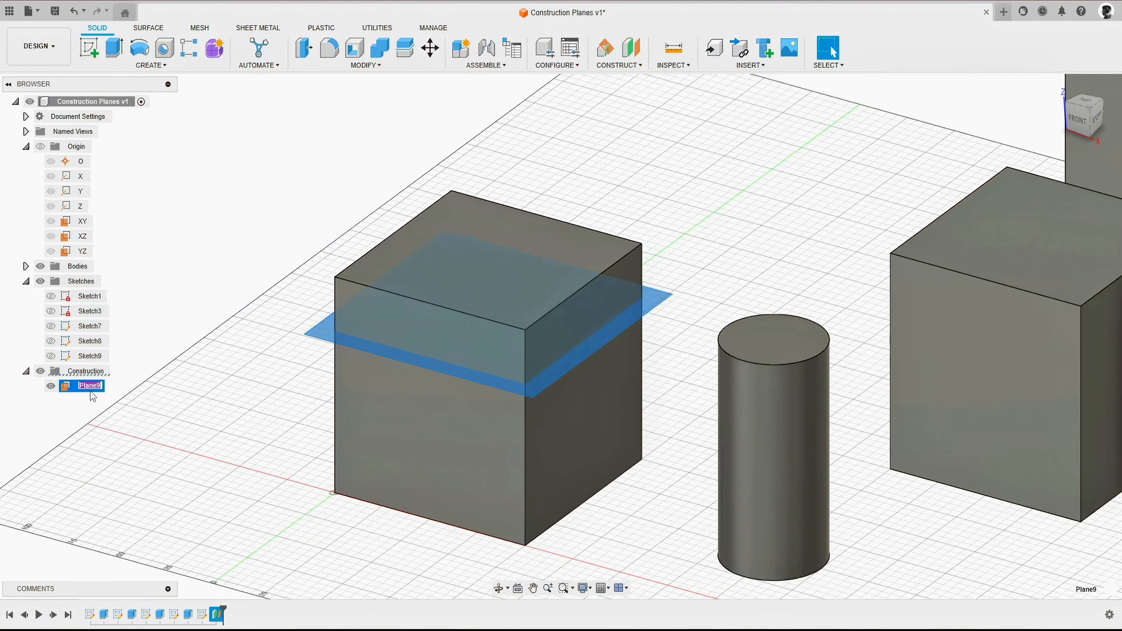
click(76, 408)
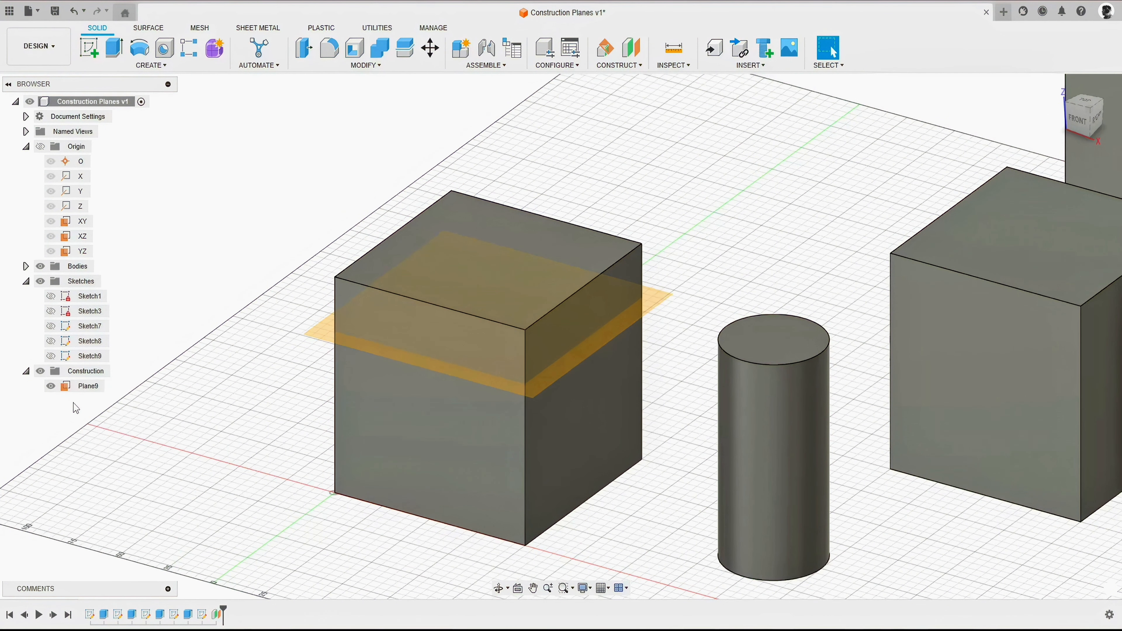
click(55, 389)
click(50, 386)
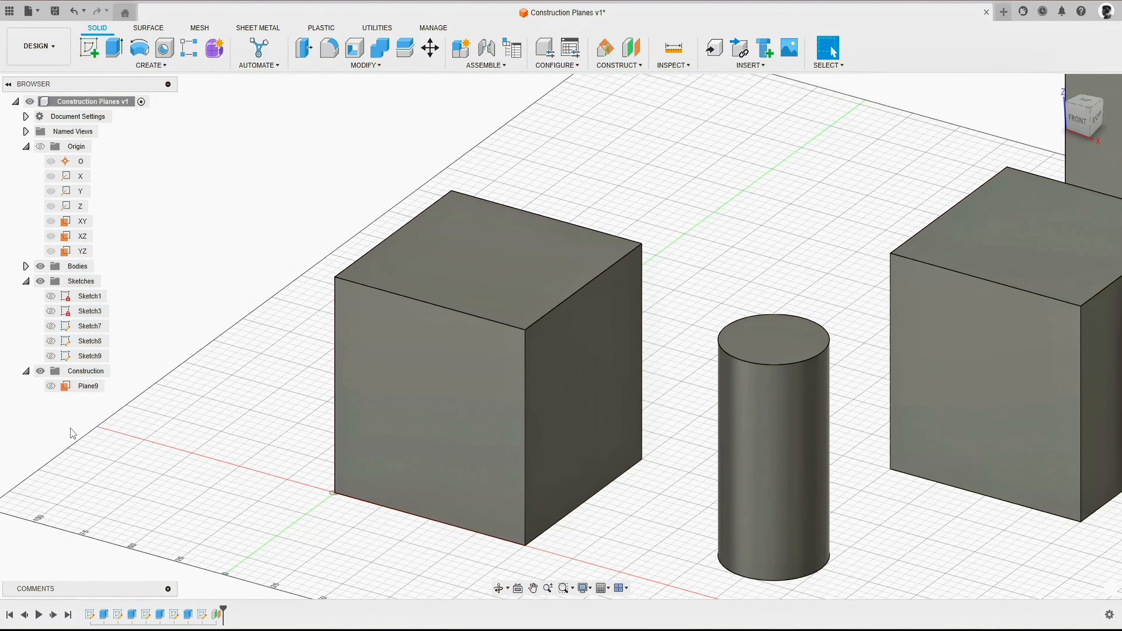
click(51, 386)
click(115, 428)
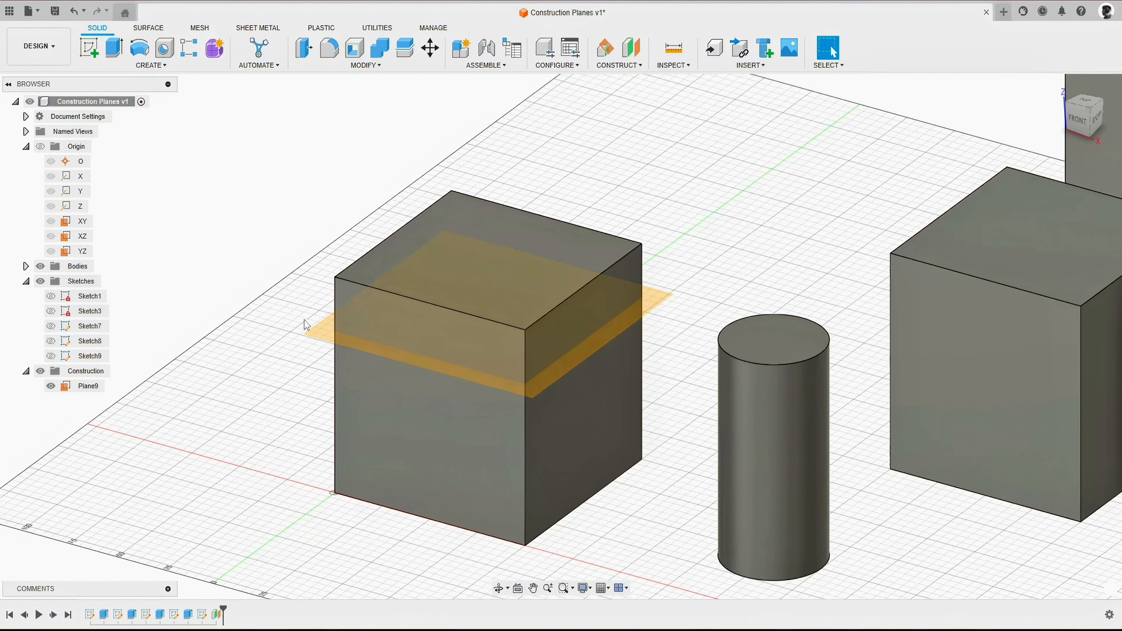
Start a new sketch on the offset plane
click(325, 335)
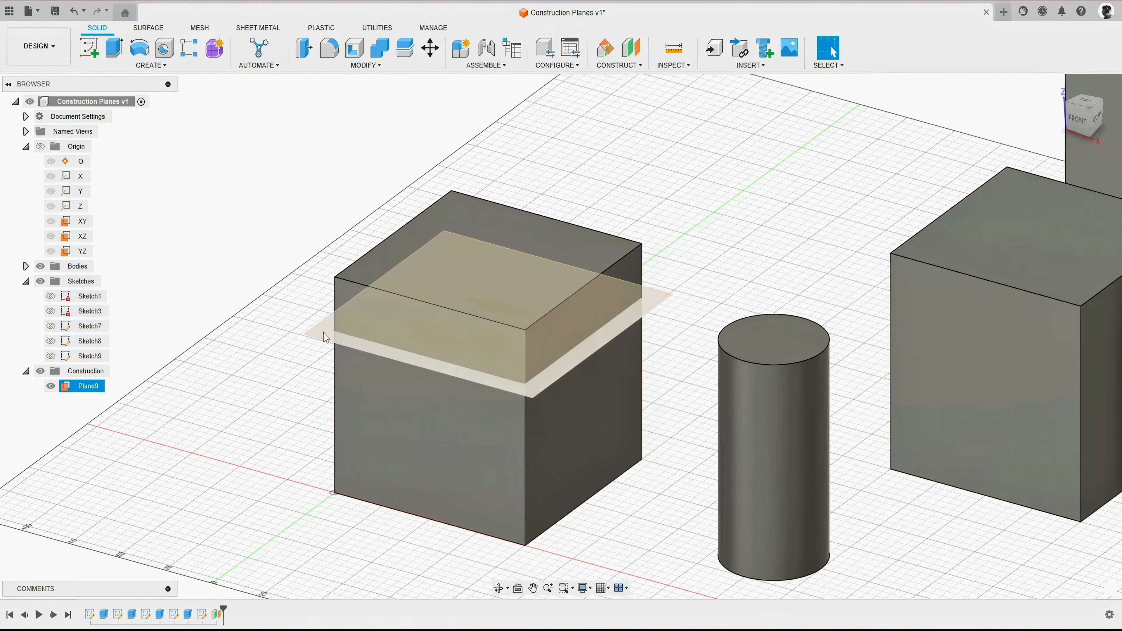
right_click(324, 338)
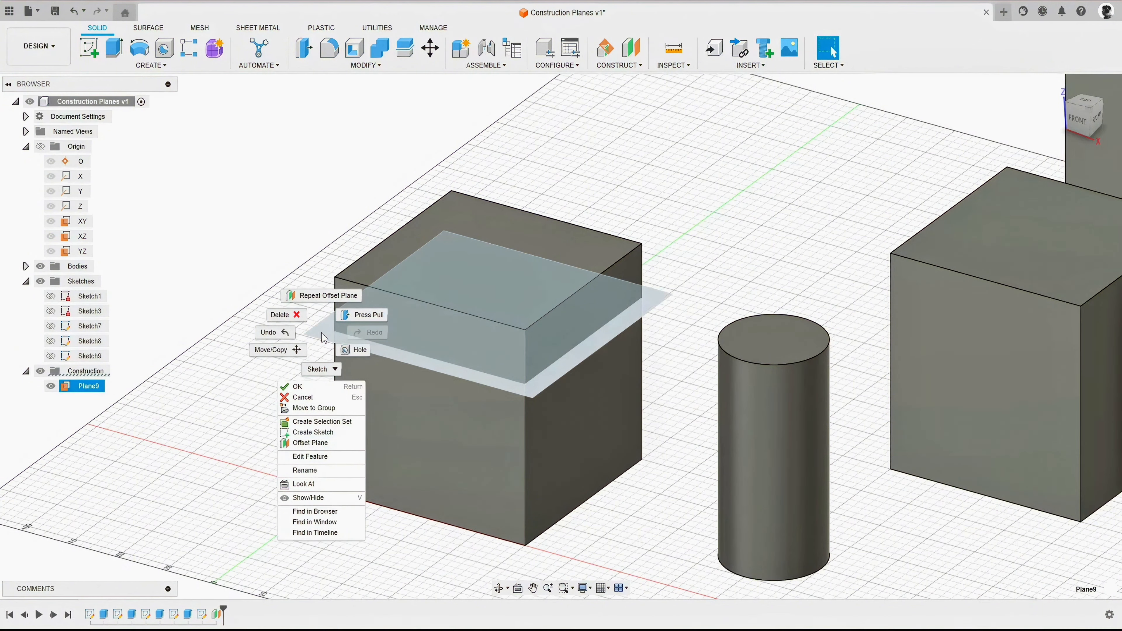
click(314, 433)
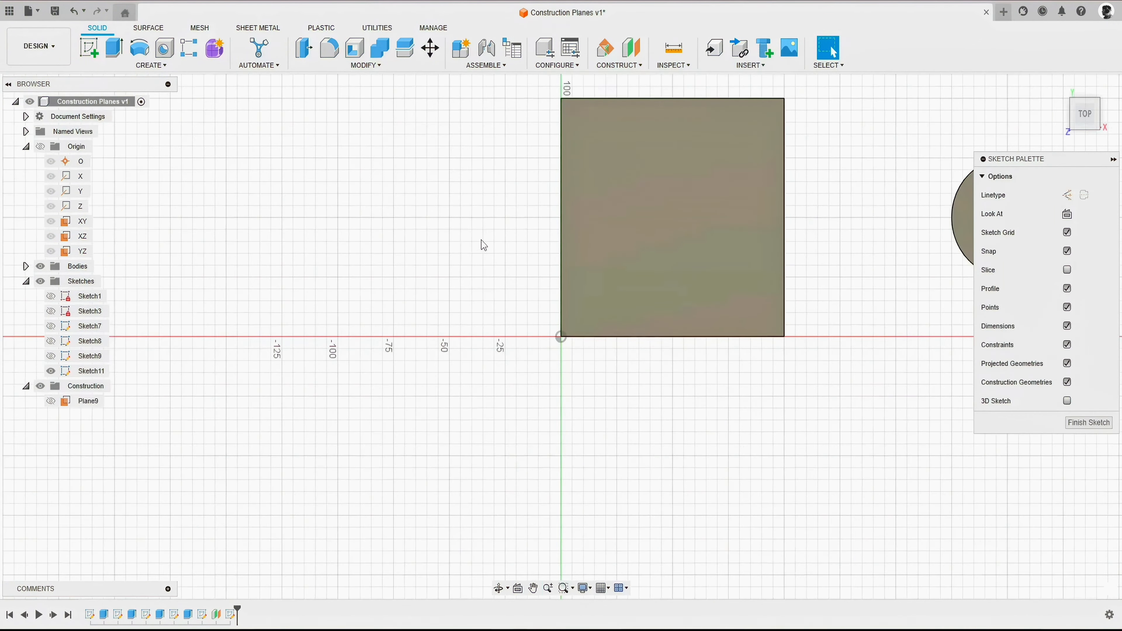
Draw a 50 by 25 mm two-point rectangle inside the cube's outline and finish the sketch
click(154, 65)
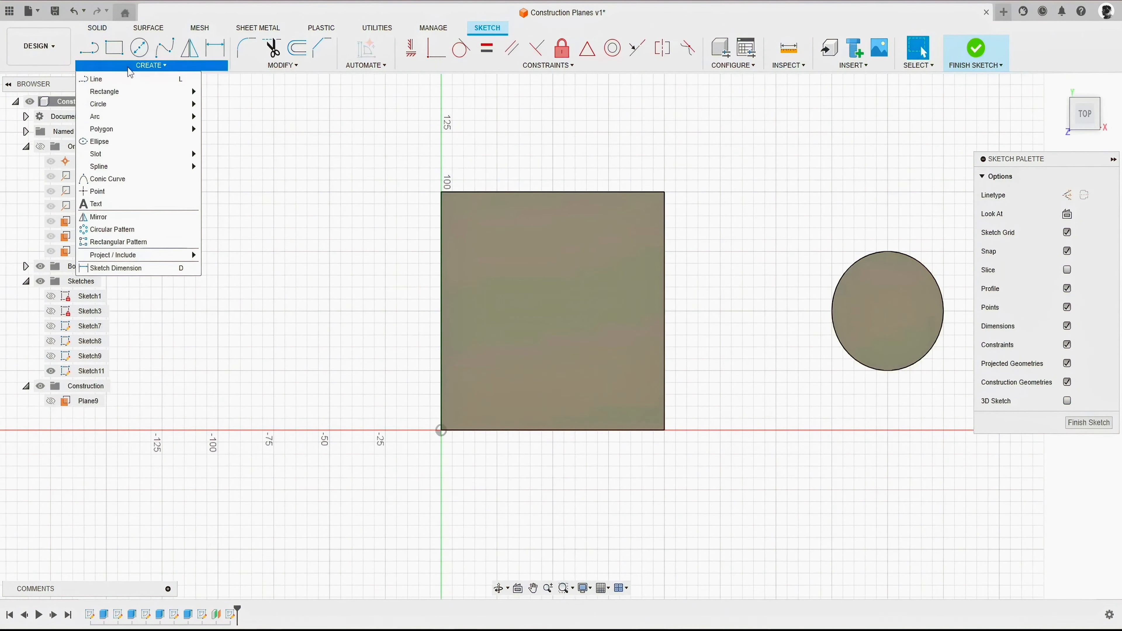
click(388, 179)
key(r)
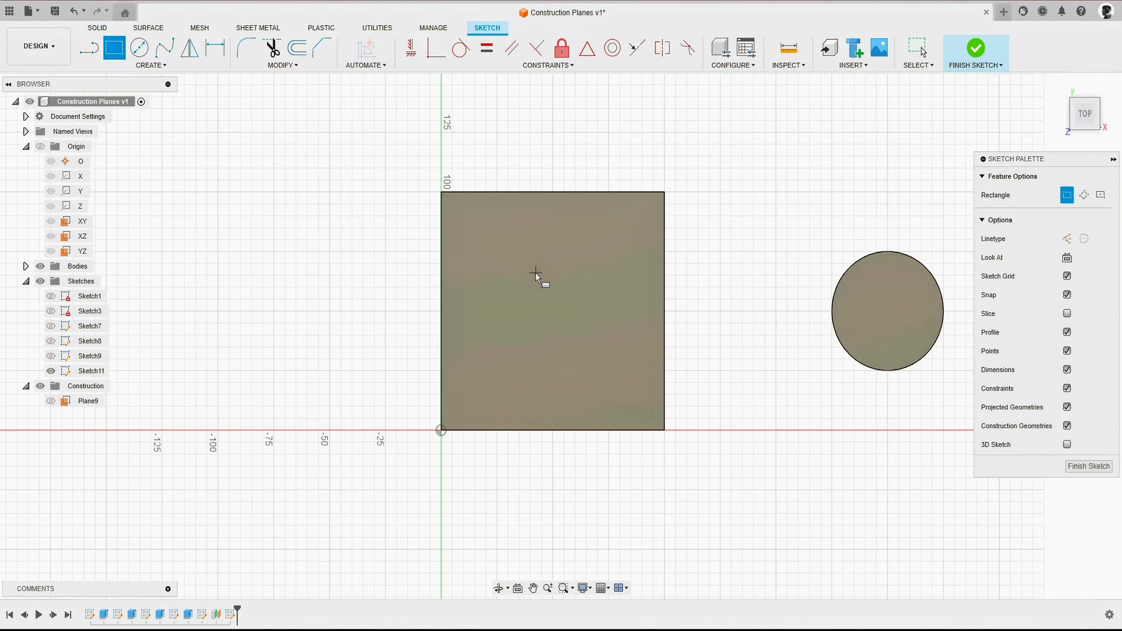
click(497, 217)
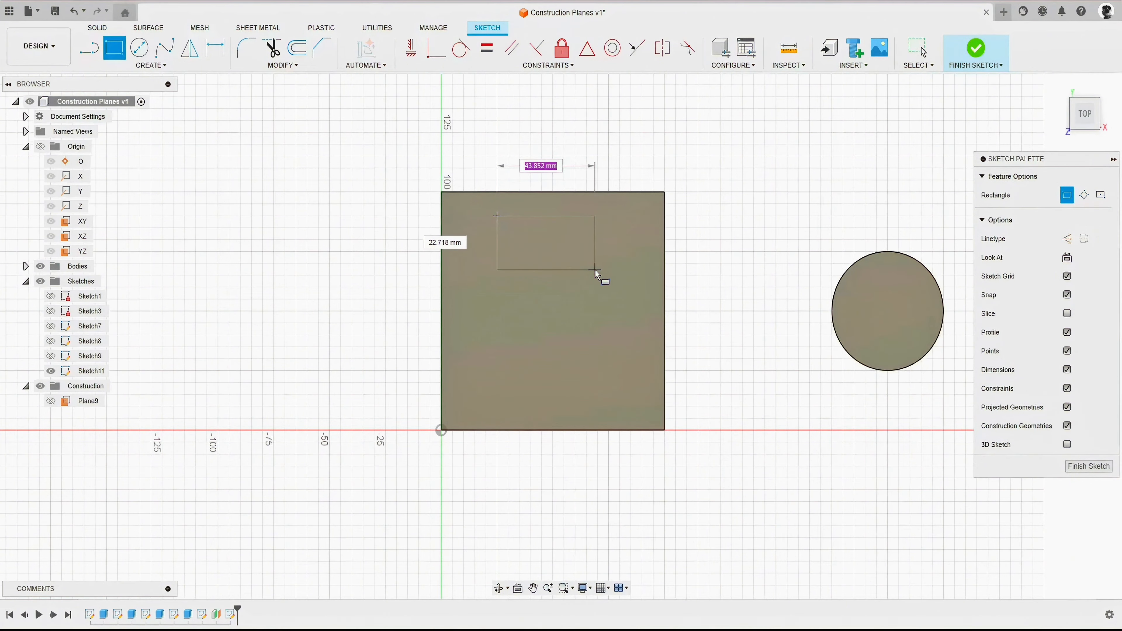
text(50)
key(Tab)
text(25)
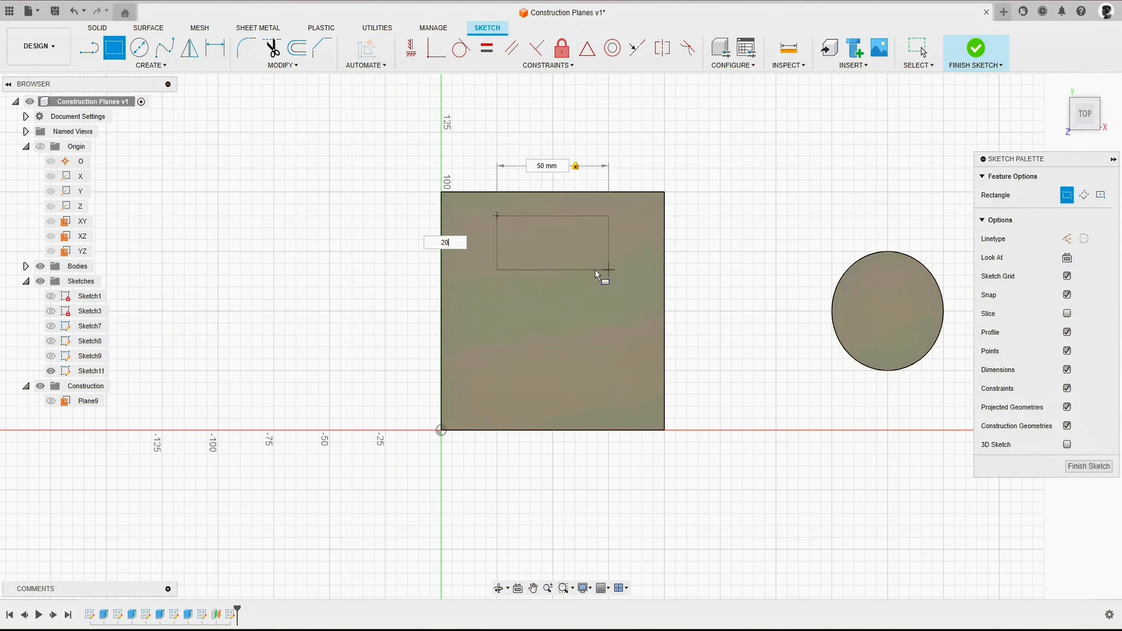
key(Return)
key(Escape)
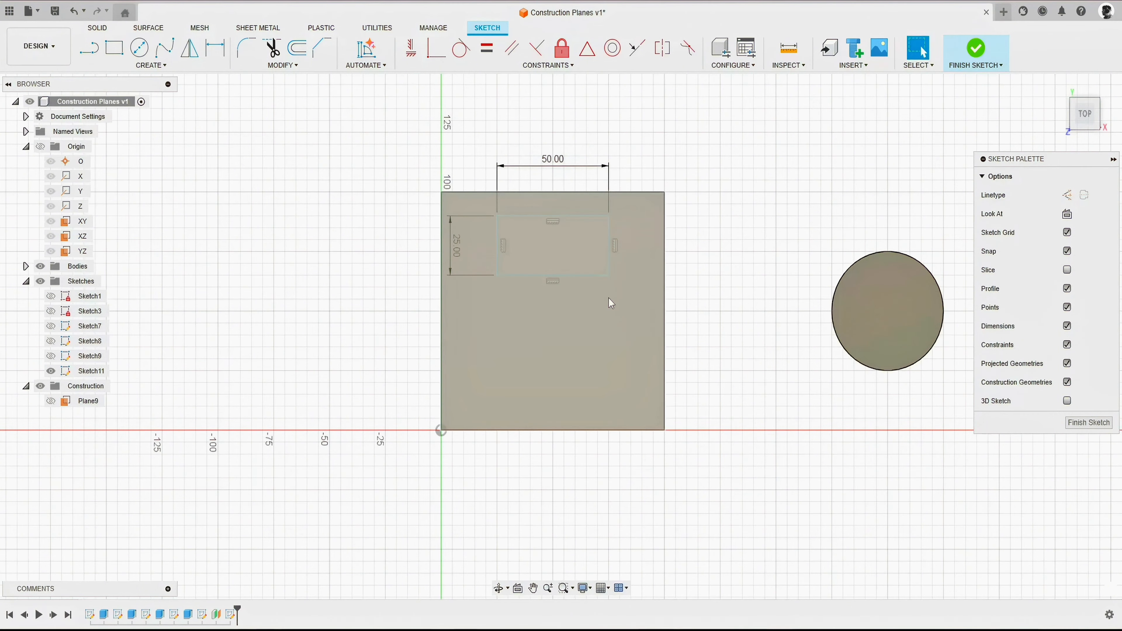
click(977, 53)
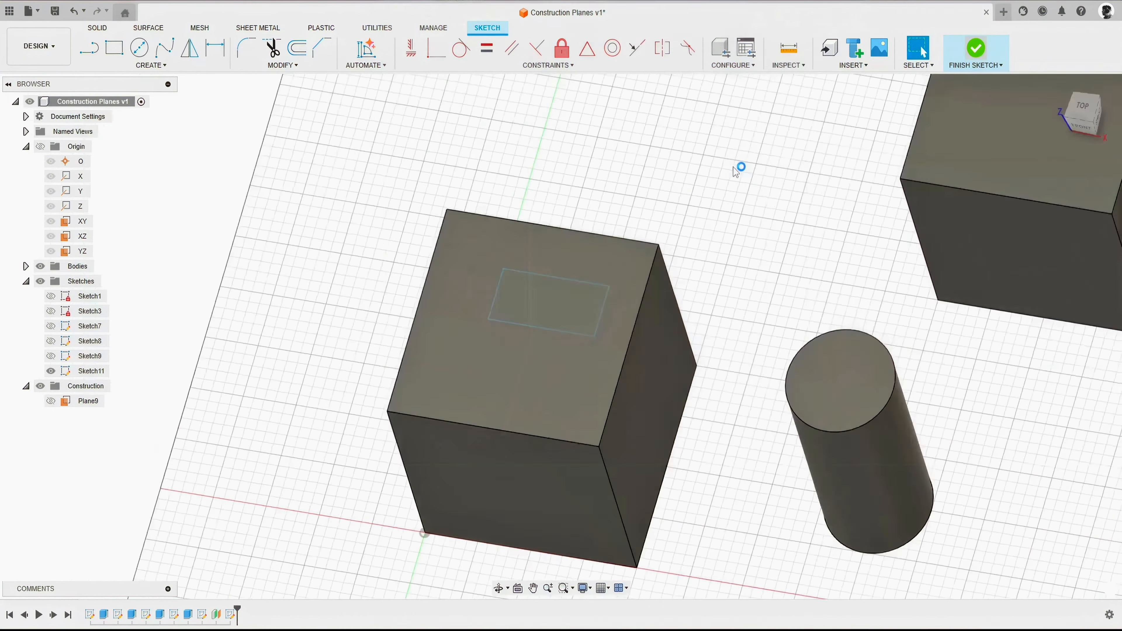
Show the offset construction plane again to view it together with the sketched rectangle inside the cube
shift+middle_drag(614, 218, 512, 289)
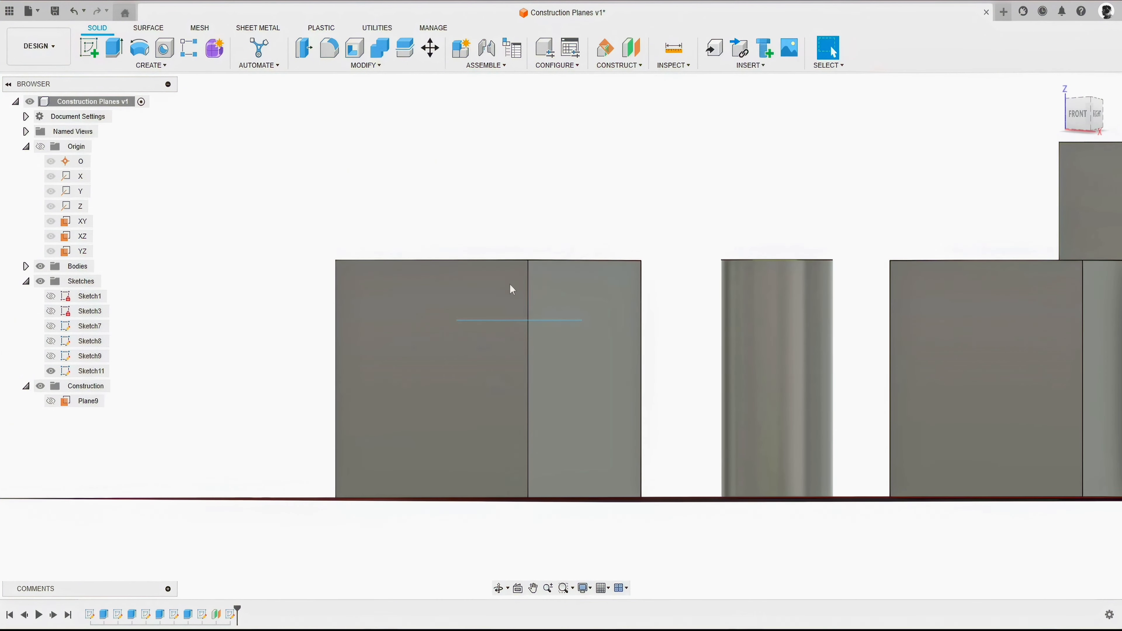
click(51, 401)
shift+middle_drag(278, 303, 324, 311)
shift+middle_drag(441, 293, 351, 330)
scroll(350, 330, down, 1)
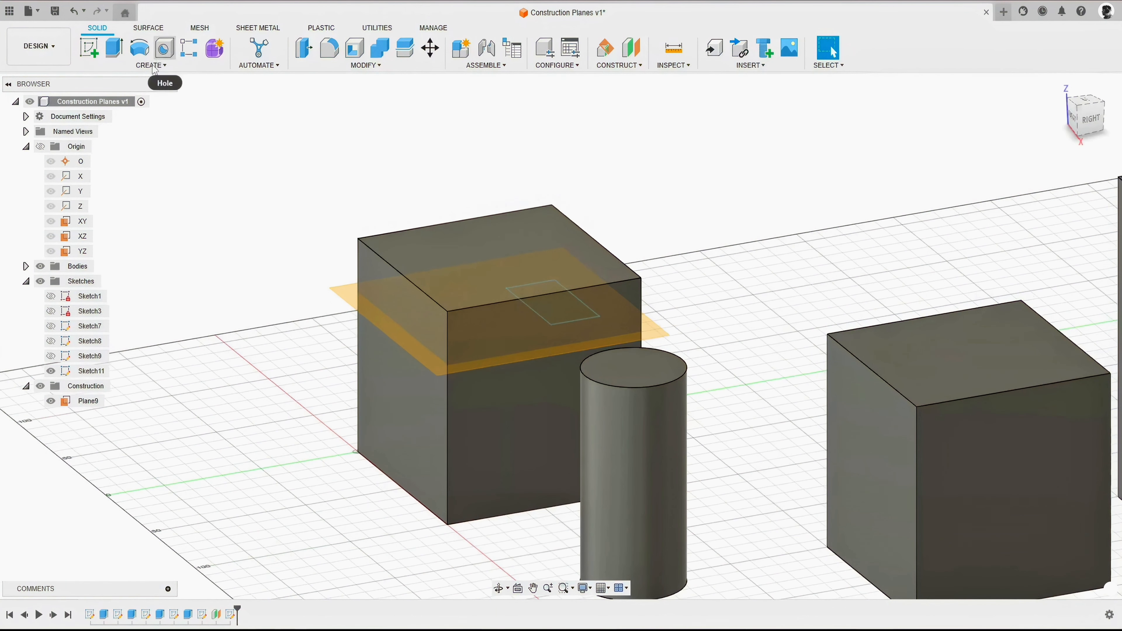
Extrude the rectangle 30 mm upward as a cut through the cube's top, with a 15 degree taper angle
click(114, 40)
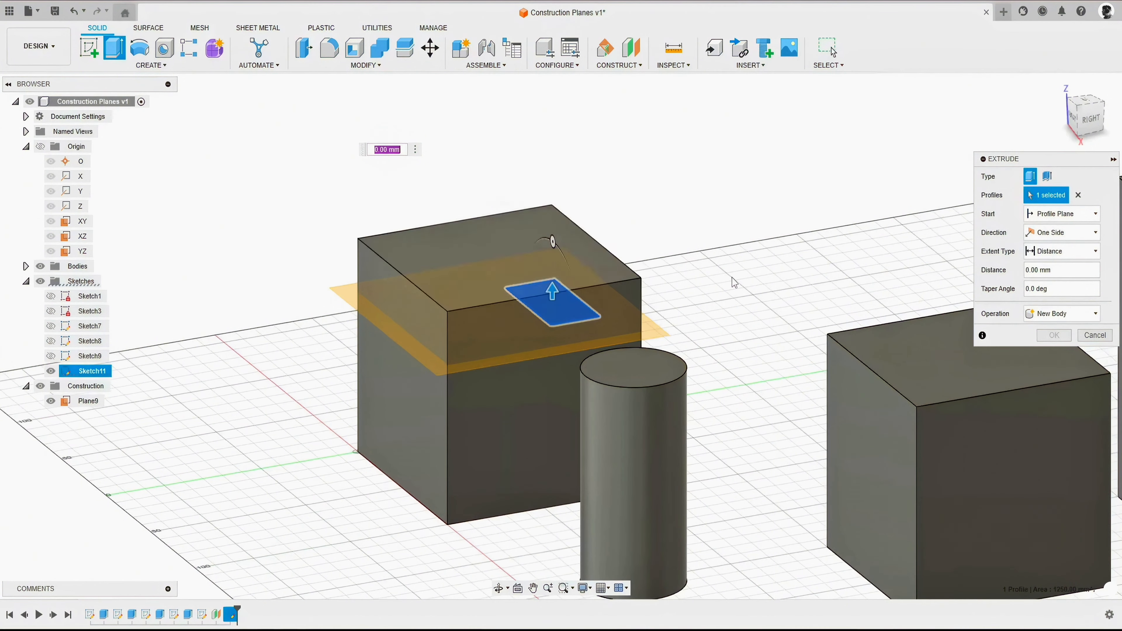
drag(551, 293, 553, 223)
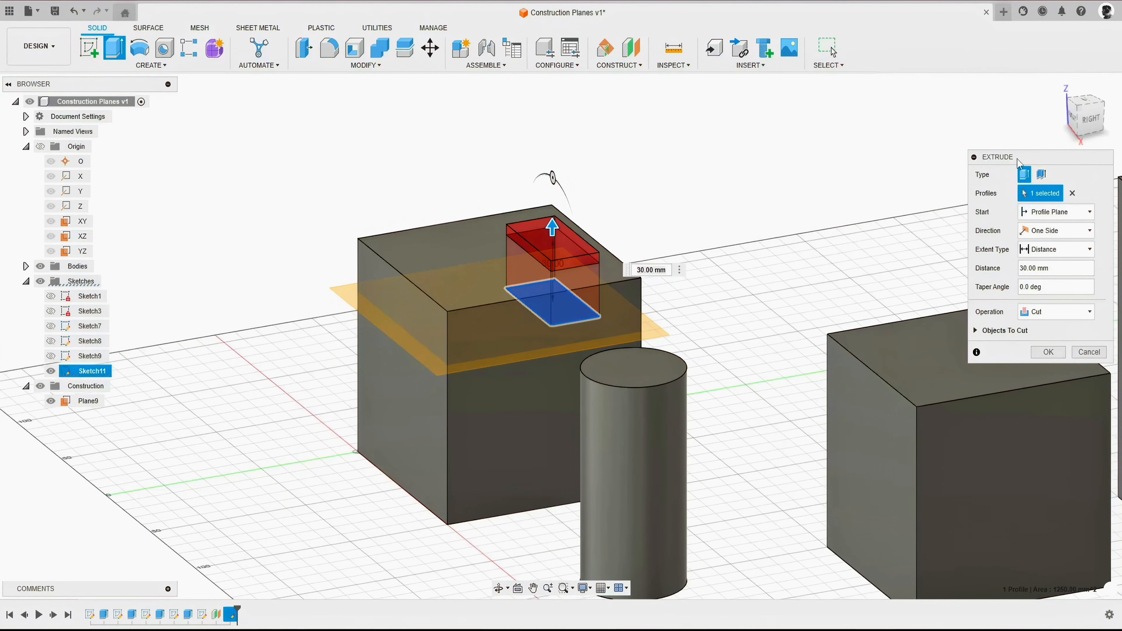
drag(1018, 160, 791, 138)
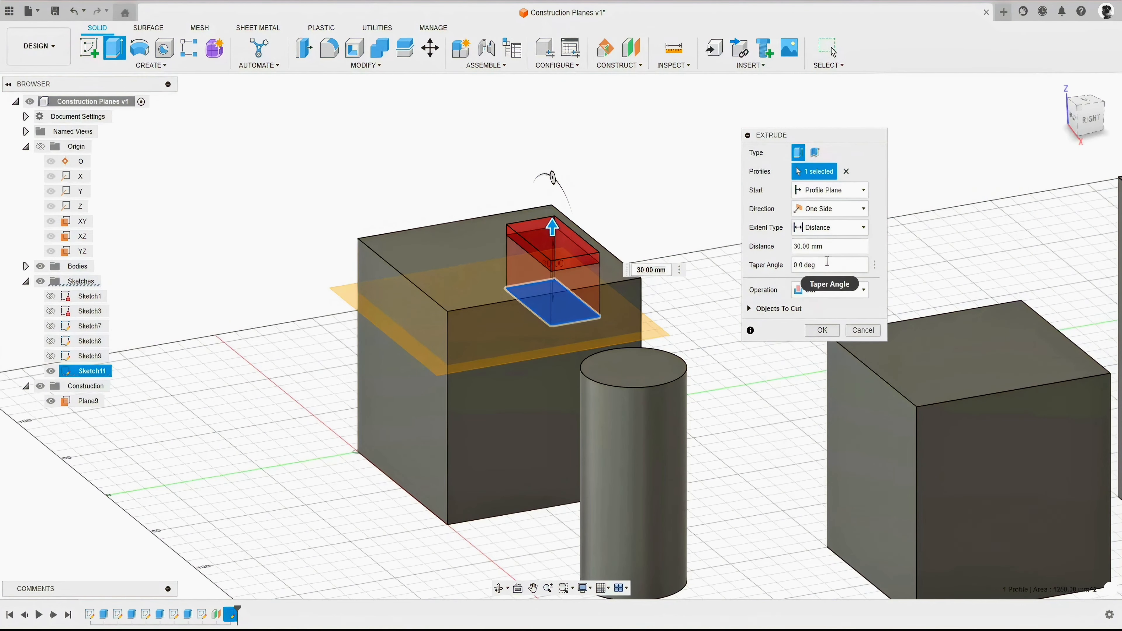
click(795, 264)
text(15)
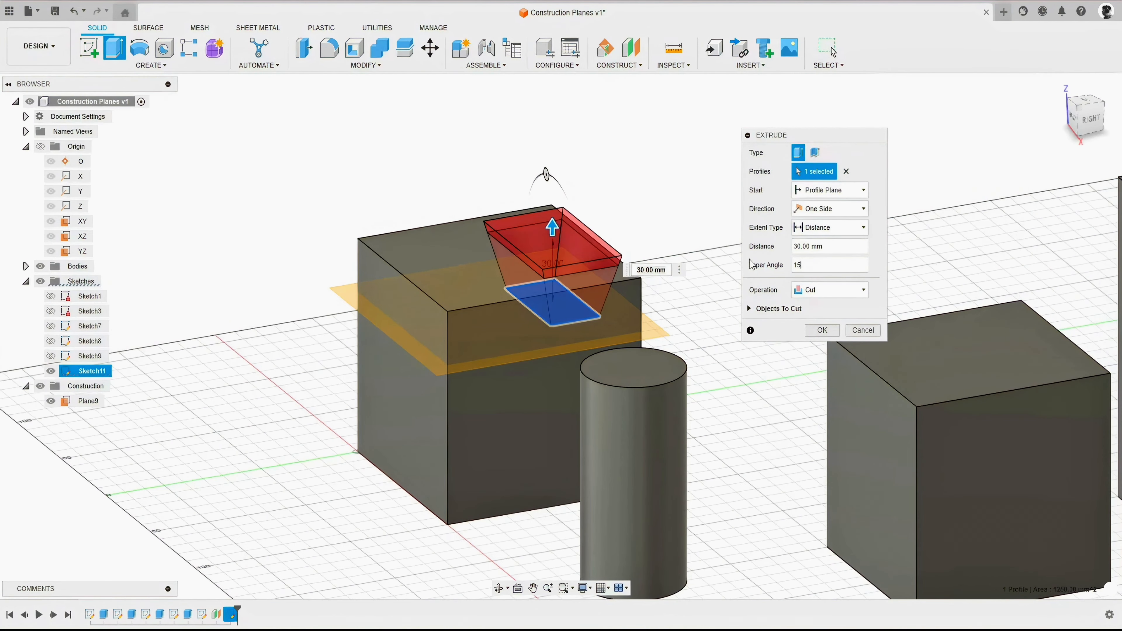
scroll(540, 258, up, 5)
shift+middle_drag(574, 277, 538, 283)
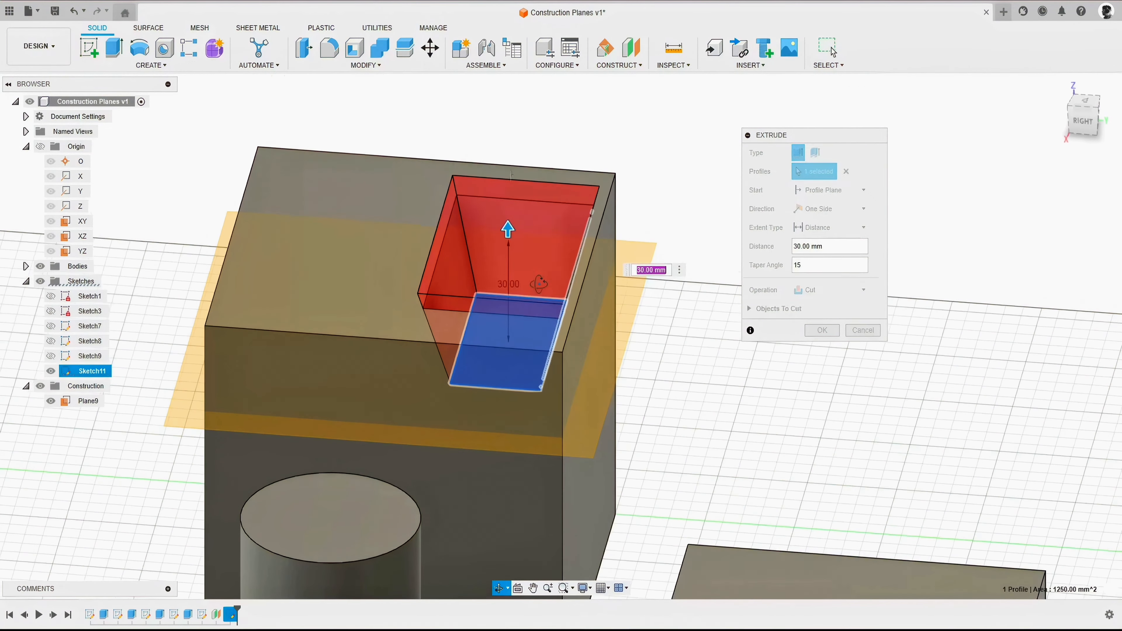
click(822, 330)
Hide the offset construction plane
shift+middle_drag(606, 225, 655, 243)
click(92, 401)
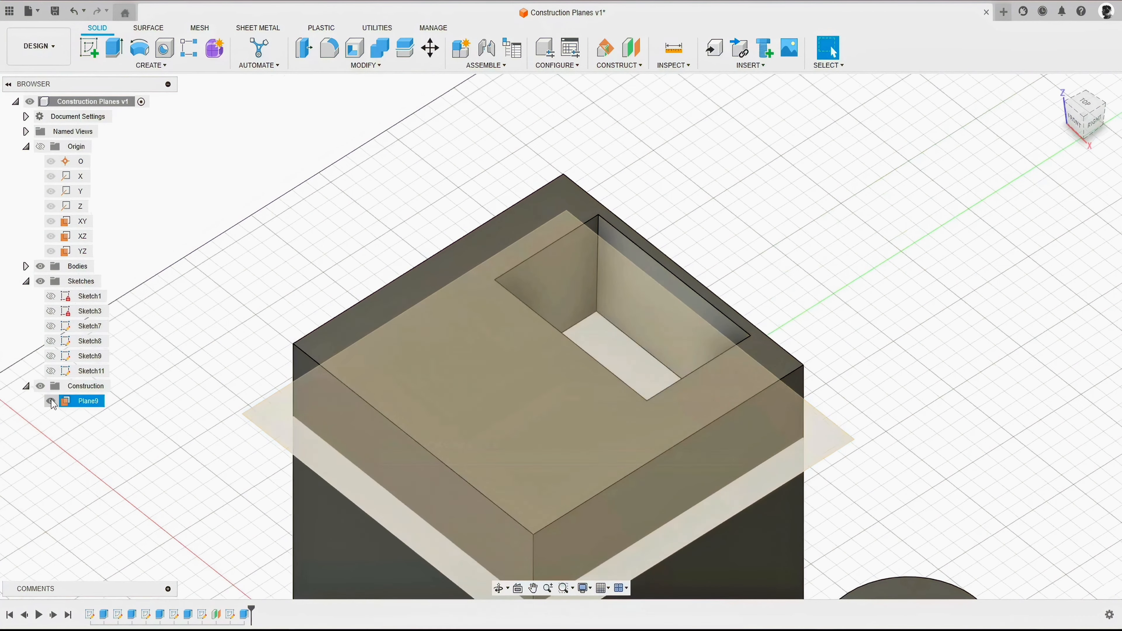
key(v)
scroll(275, 262, down, 3)
shift+middle_drag(376, 358, 398, 350)
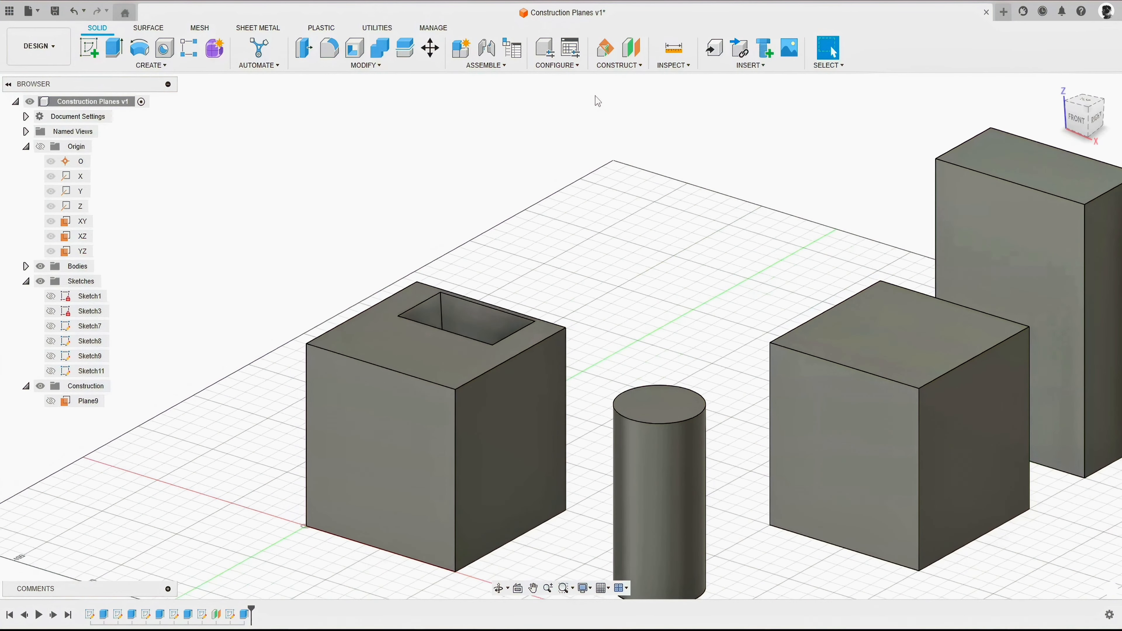
click(618, 65)
click(623, 79)
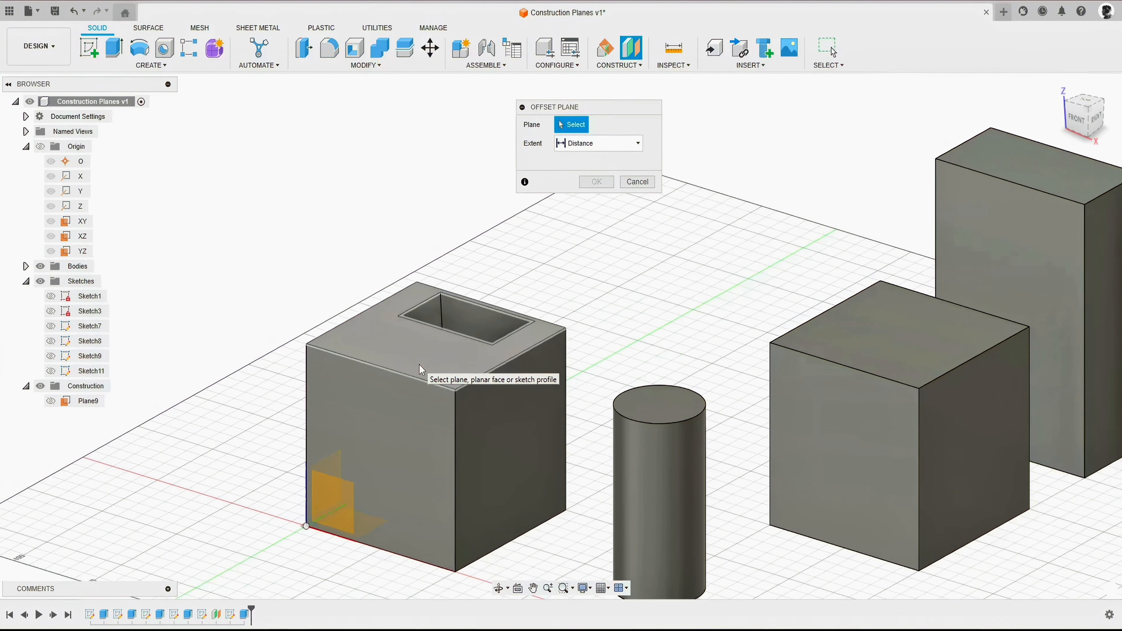
click(638, 182)
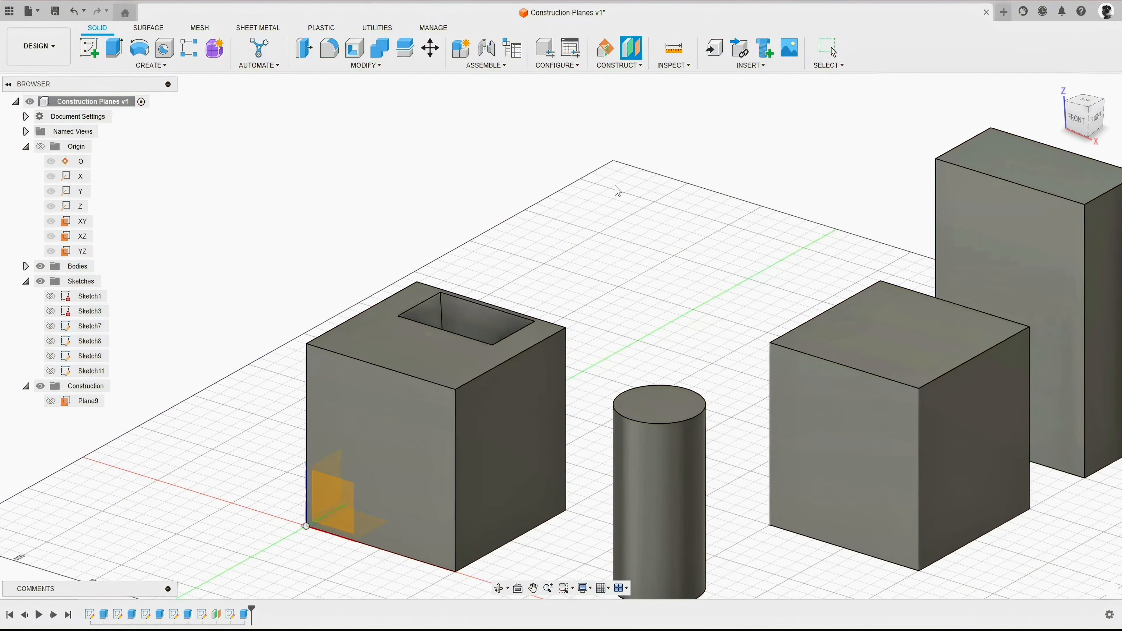
Create a construction plane at a 45 degree angle about the front top edge of the cube with the pocket
click(1059, 85)
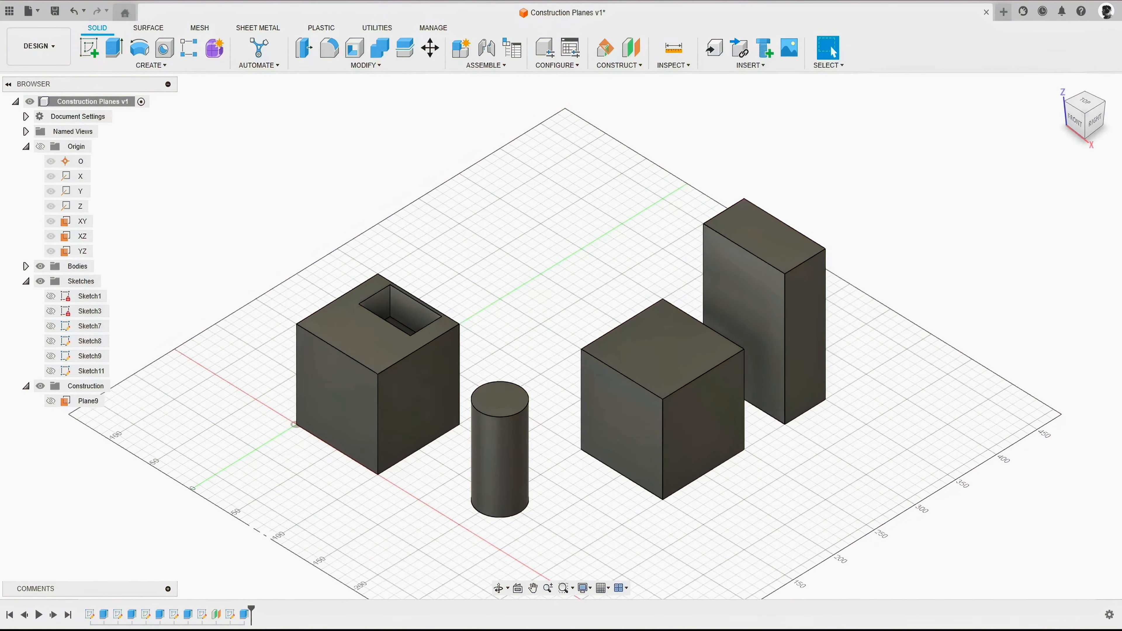
click(619, 65)
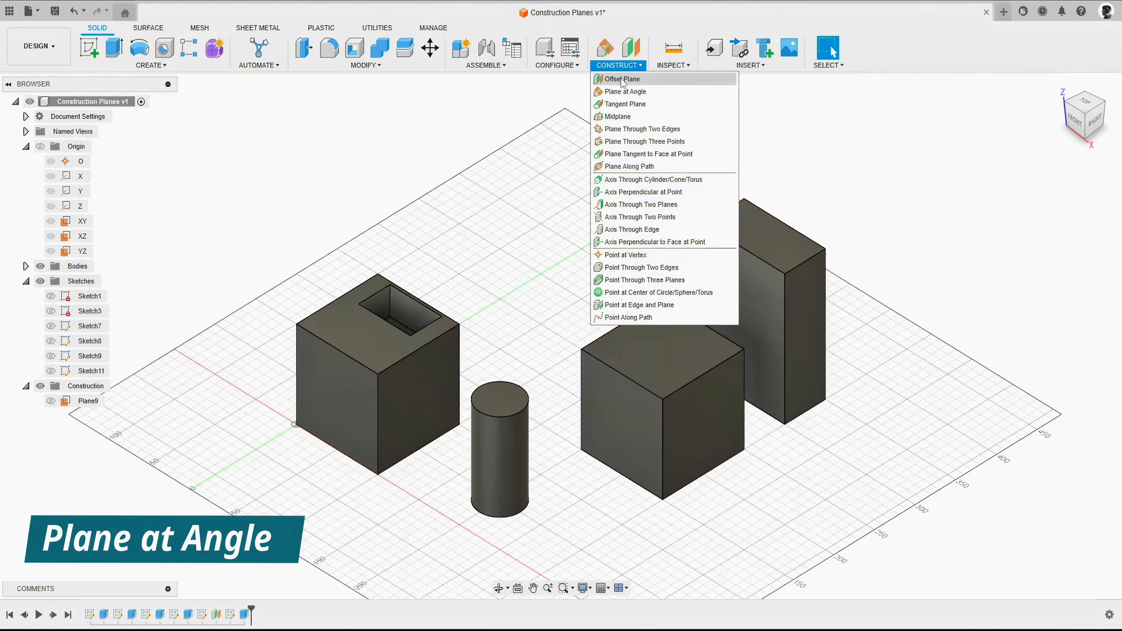
click(635, 93)
drag(663, 166, 617, 167)
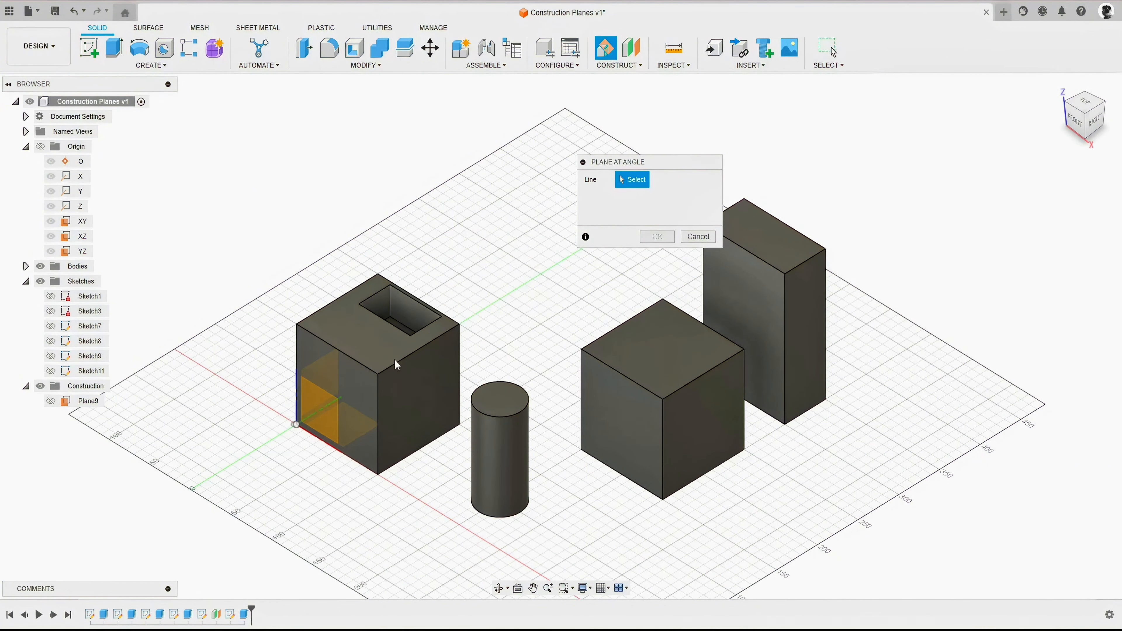
click(360, 369)
scroll(265, 343, up, 3)
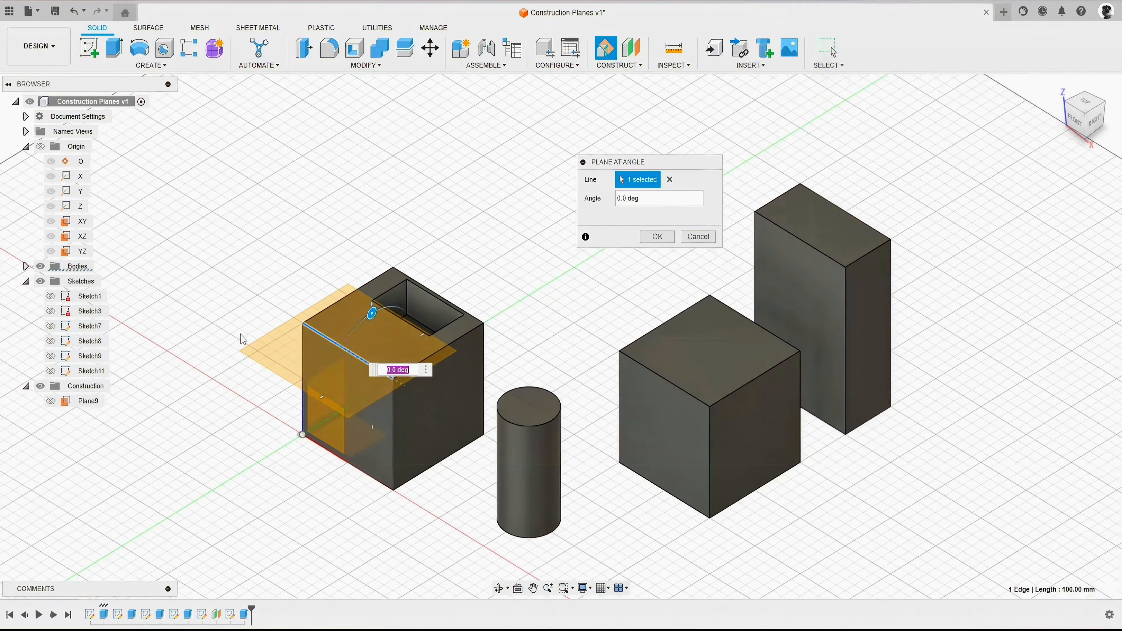
shift+middle_drag(302, 367, 521, 387)
drag(529, 382, 494, 401)
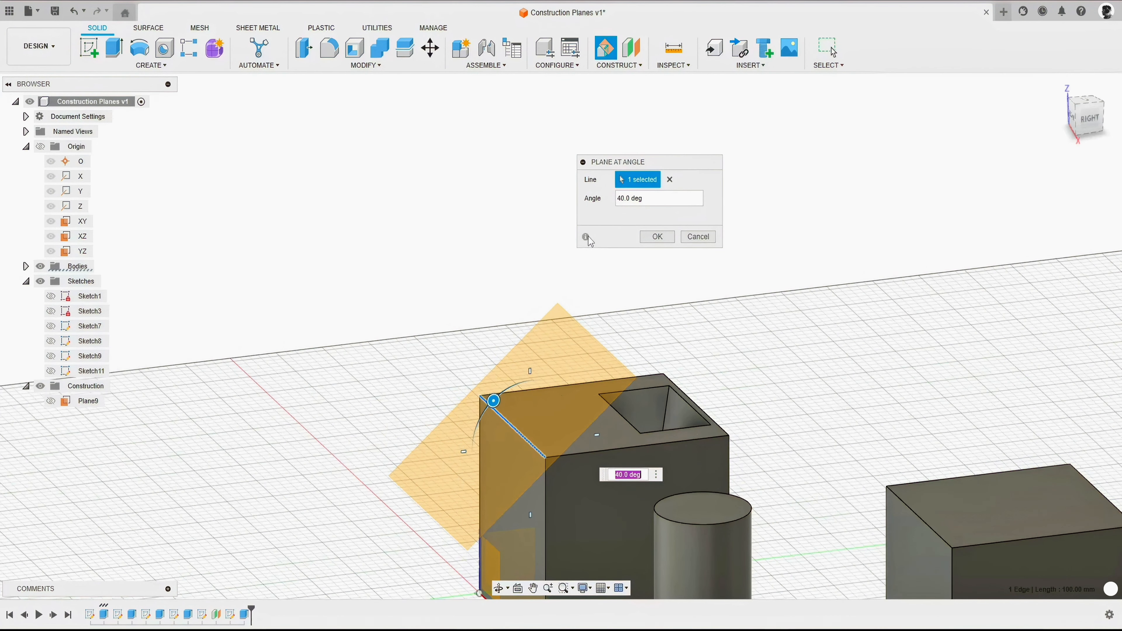
drag(652, 196, 553, 196)
text(45)
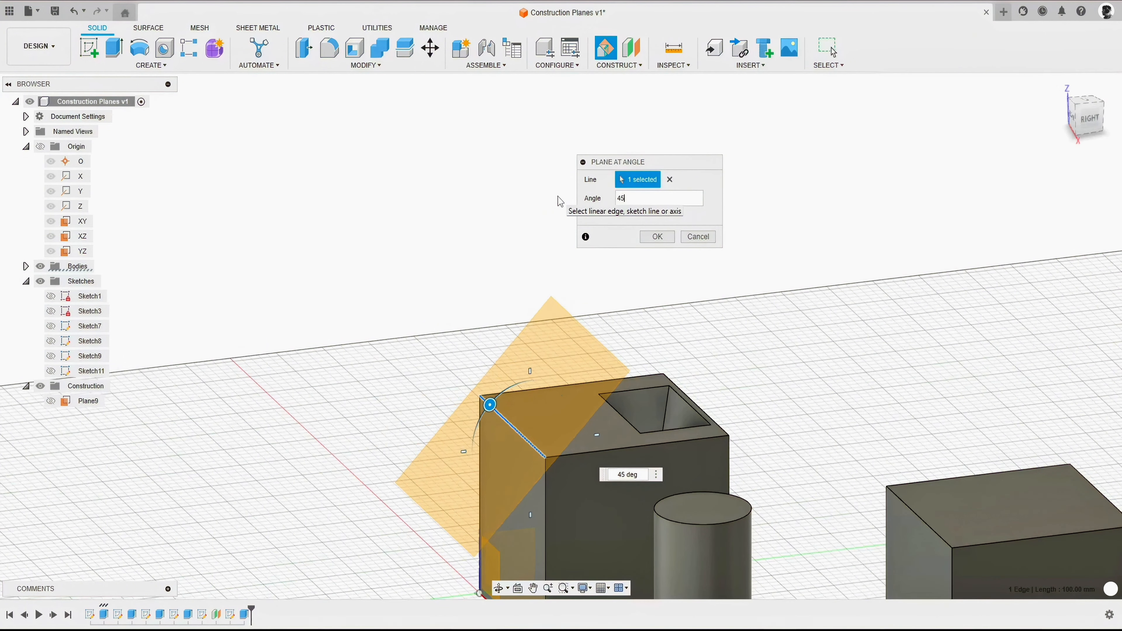
key(Return)
Hide the angled construction plane and show it again
scroll(671, 274, down, 4)
shift+middle_drag(552, 256, 628, 287)
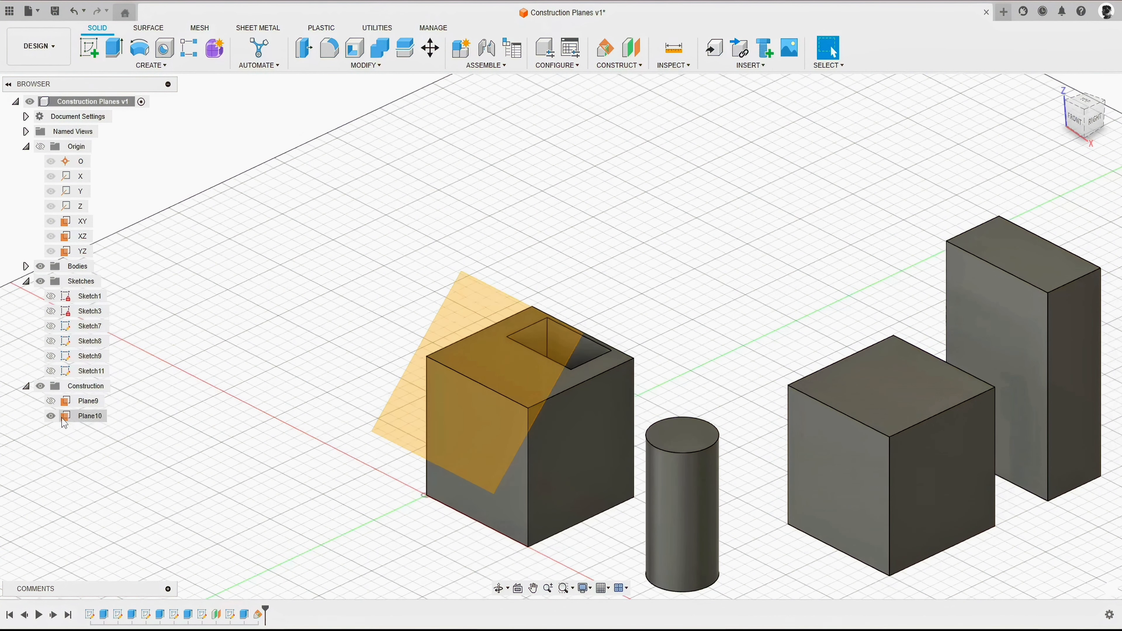
click(51, 416)
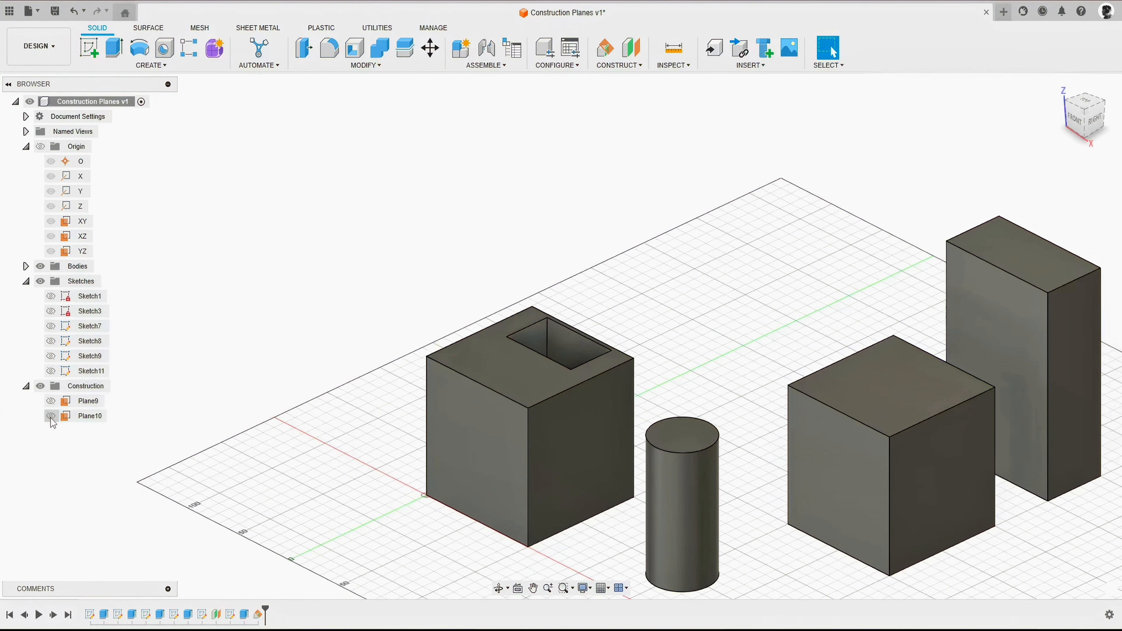
click(50, 416)
Start a sketch on the angled plane and draw a 25 mm center diameter circle centred on the cube's front top edge
click(469, 358)
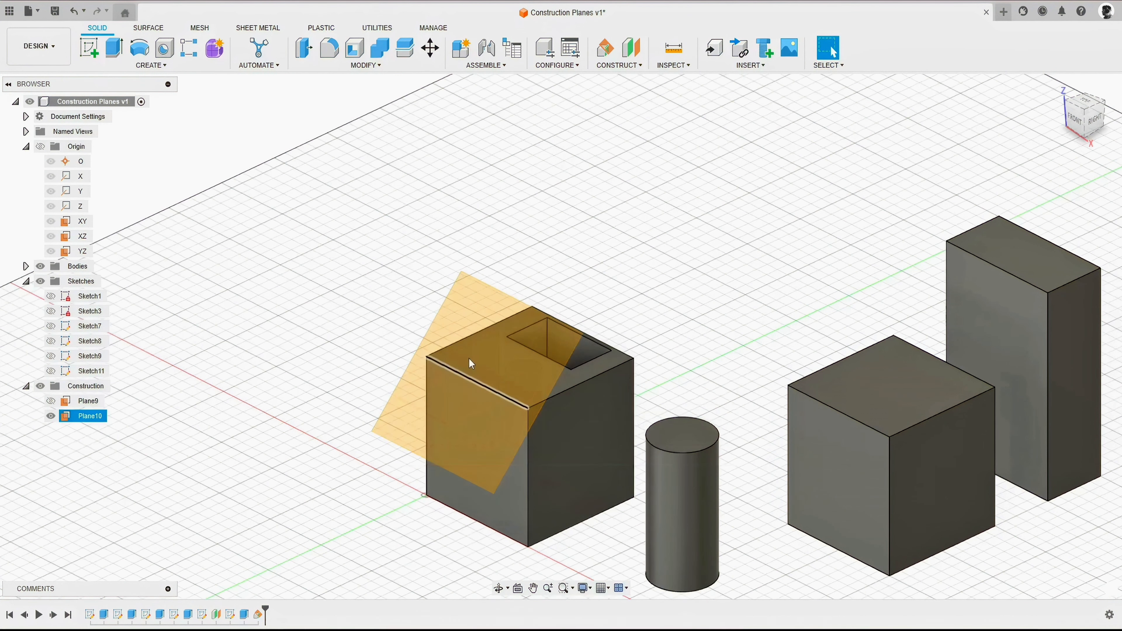
right_click(467, 301)
click(464, 398)
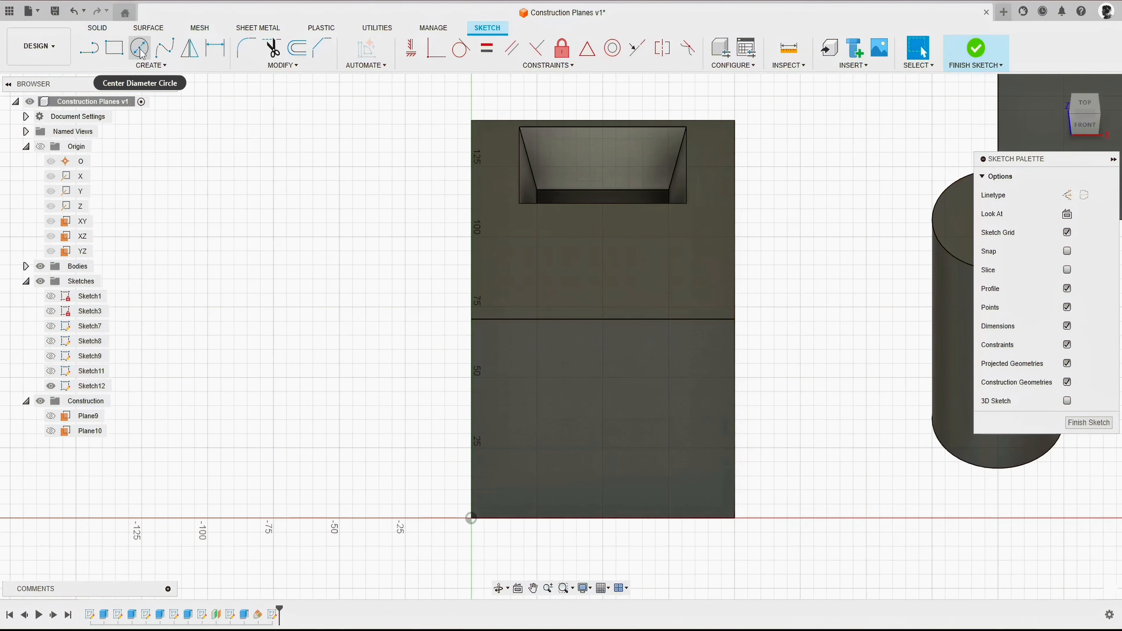
click(140, 49)
click(610, 320)
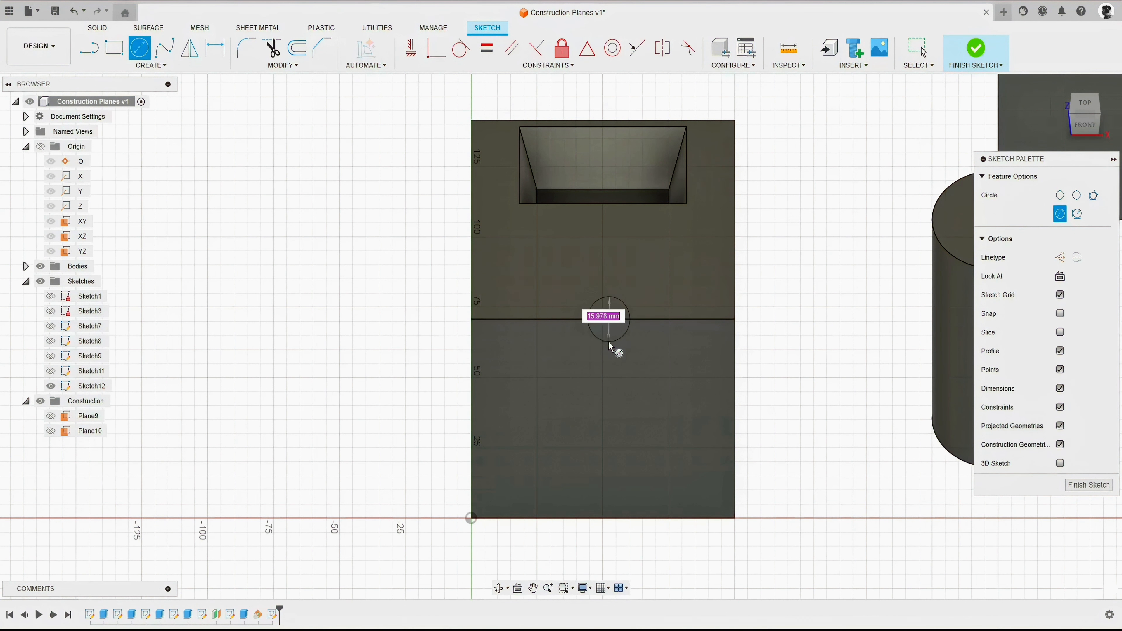
text(25)
key(Return)
key(Escape)
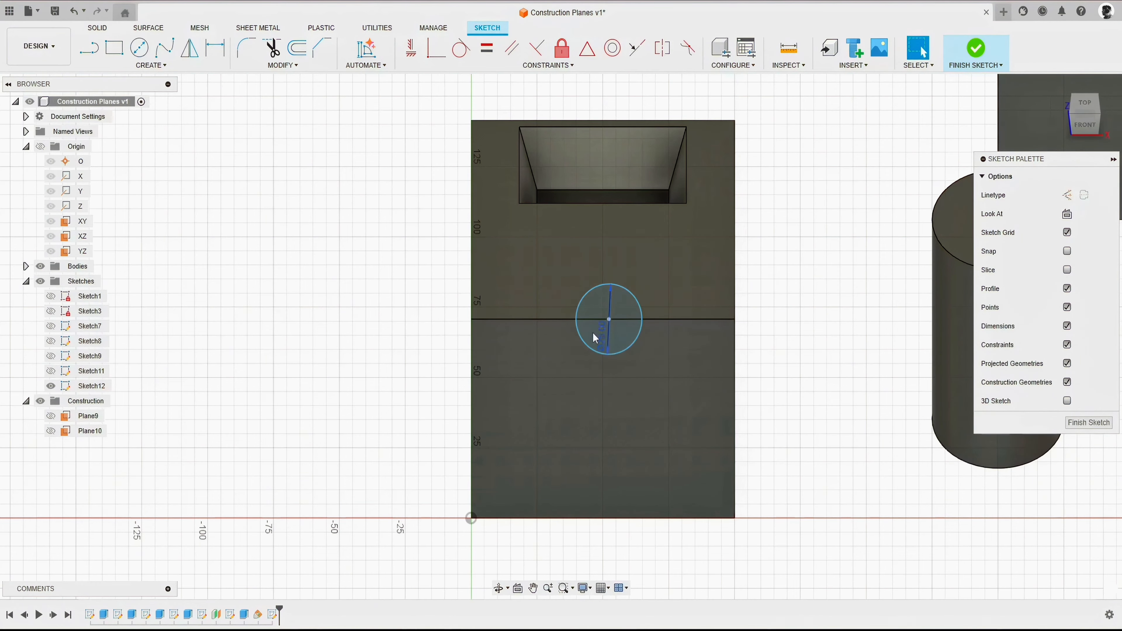
Extrude the circle profile from the angled plane into the cube by -40 mm
click(97, 28)
click(114, 47)
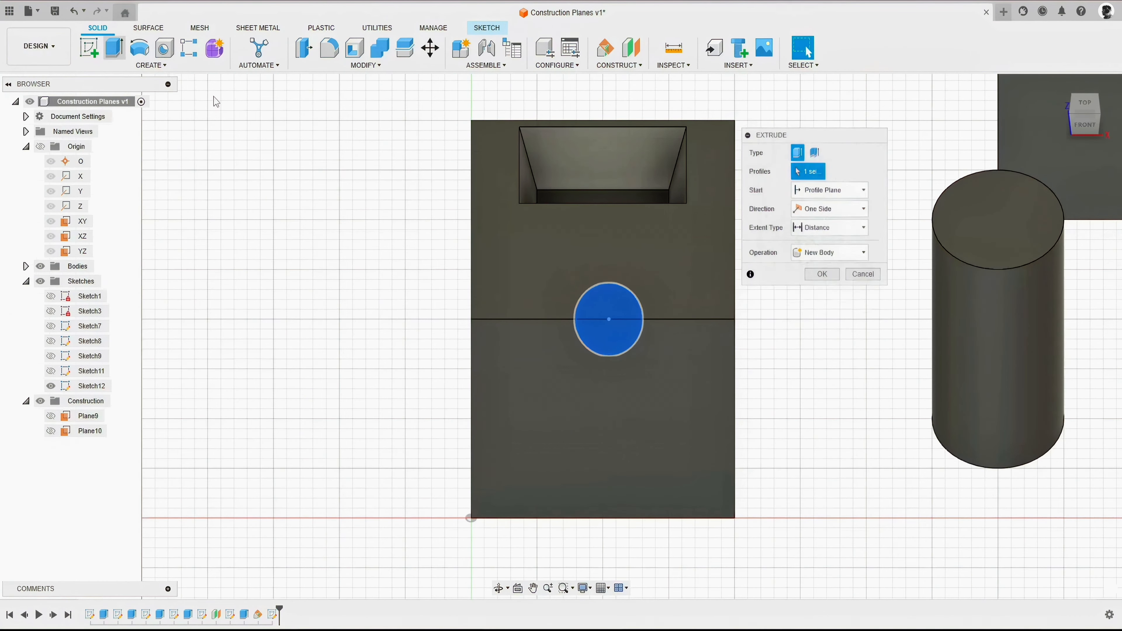
shift+middle_drag(648, 351, 596, 332)
scroll(651, 281, up, 4)
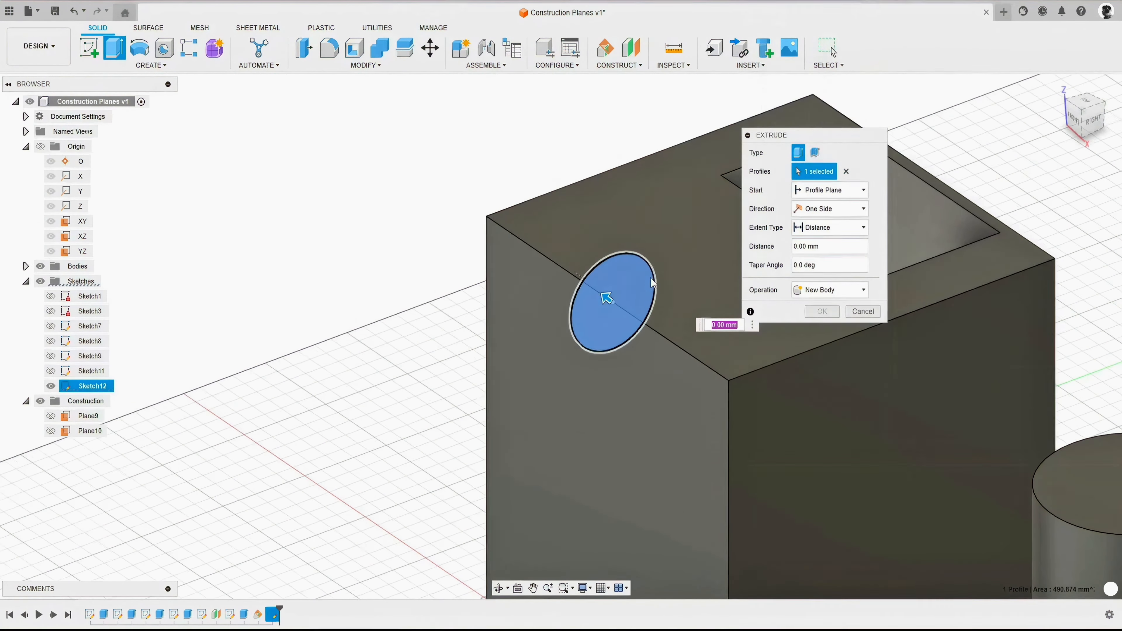
middle_drag(636, 282, 556, 284)
drag(527, 301, 631, 376)
Preview the circle's extrusion as a Join, return the operation to Cut and complete it
click(844, 293)
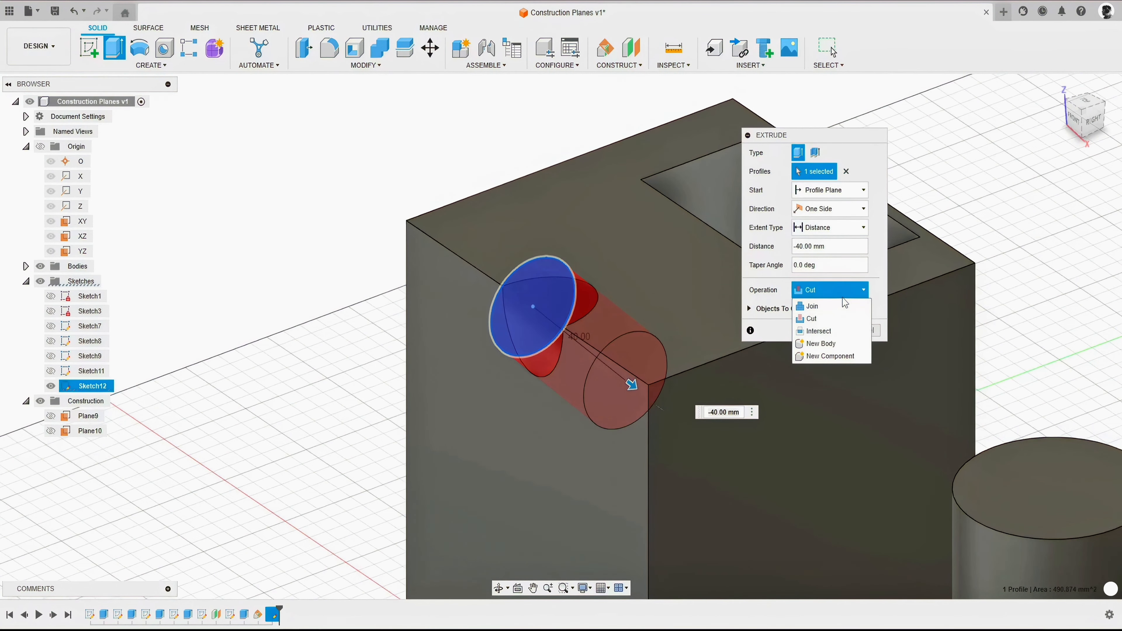
click(831, 307)
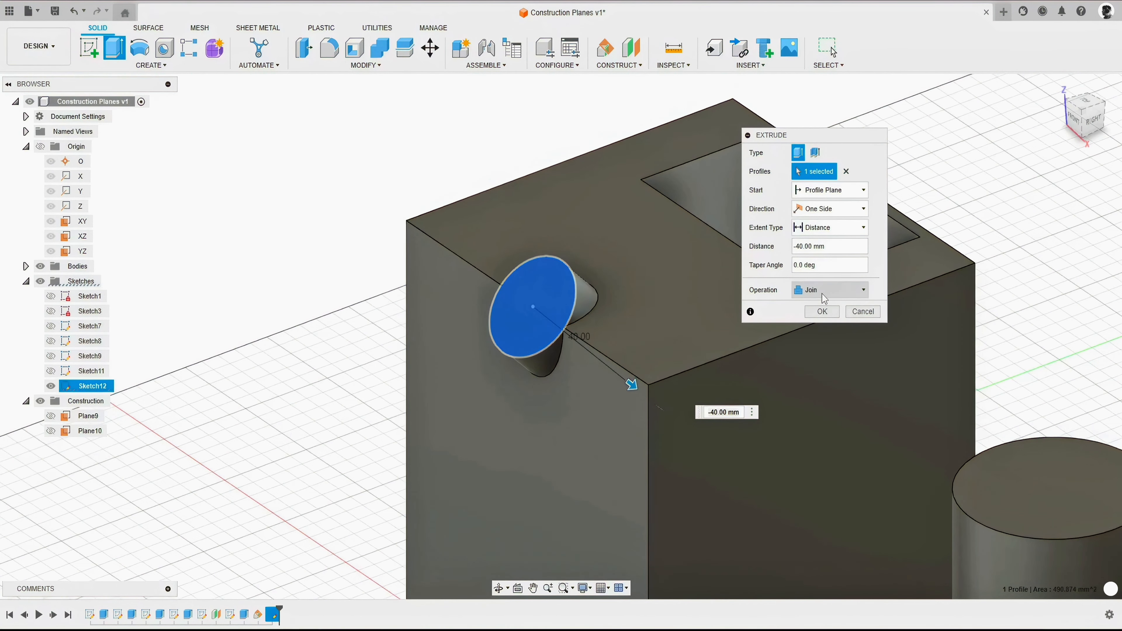
click(831, 290)
click(814, 318)
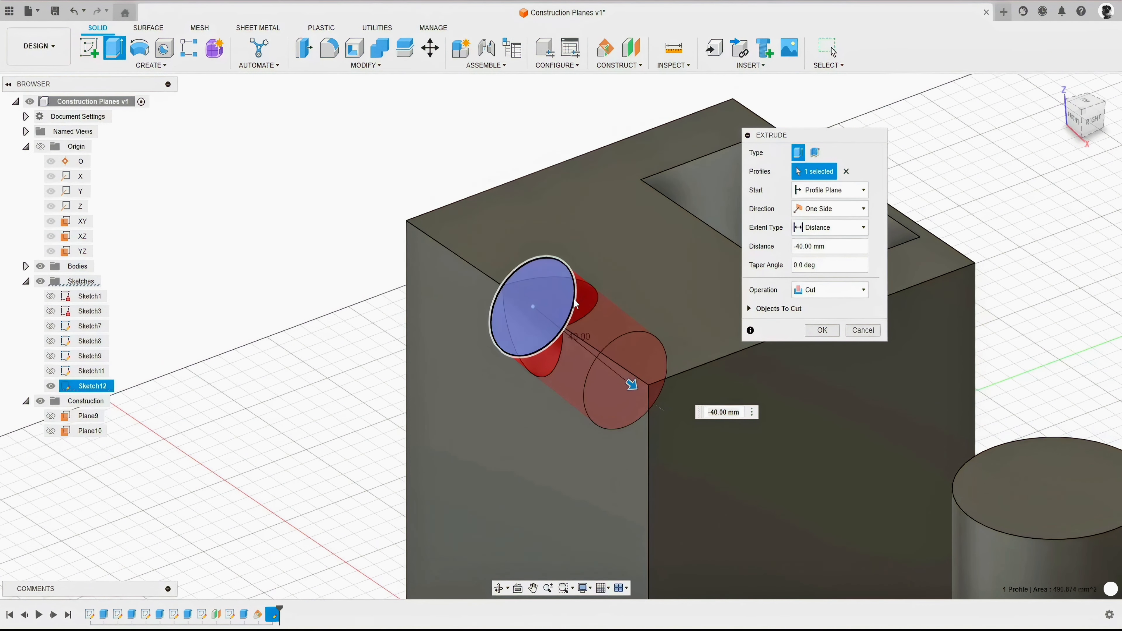
click(819, 330)
mouse_move(609, 293)
shift+middle_down()
mouse_move(610, 275)
mouse_move(595, 294)
shift+middle_up()
Create a tangent plane on the cylinder's side face at an angle of -315 degrees
click(1059, 86)
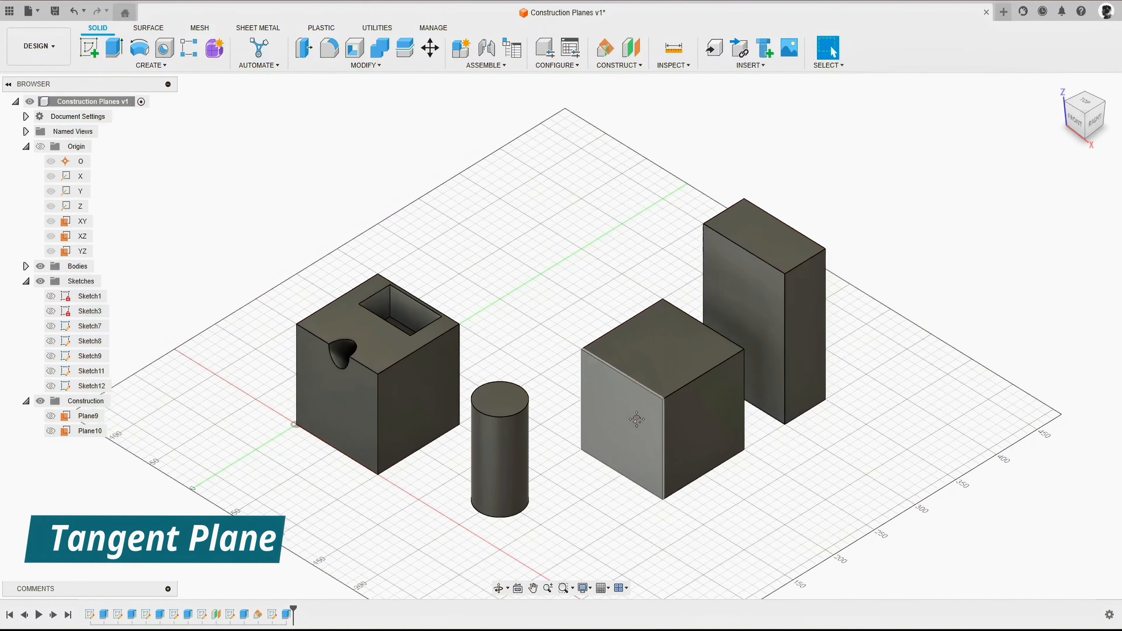
scroll(528, 412, up, 6)
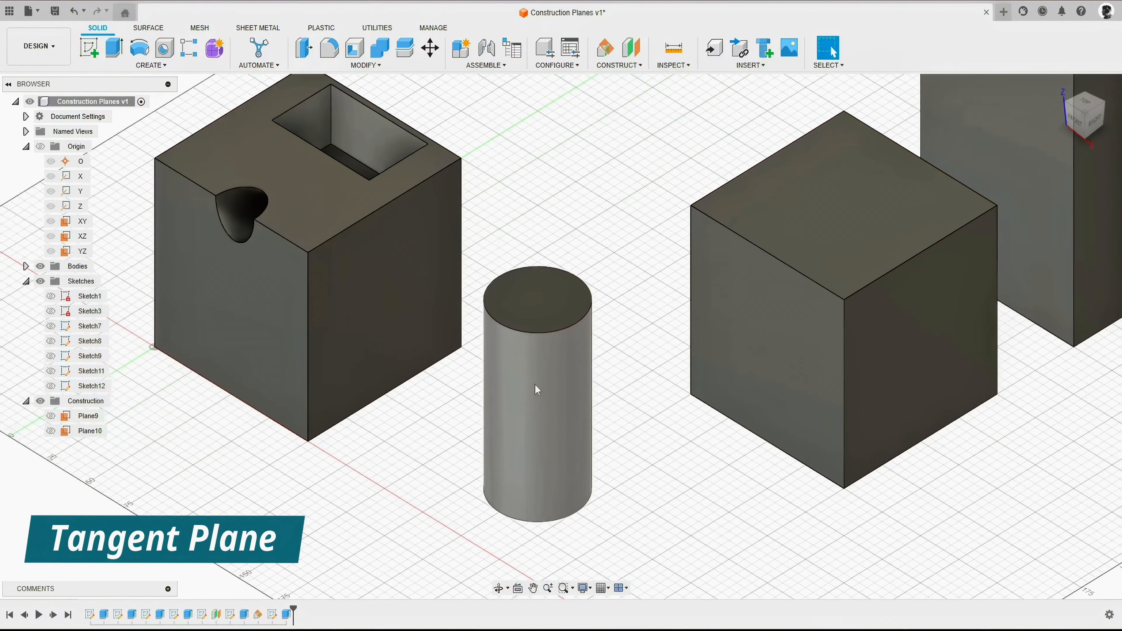
click(629, 69)
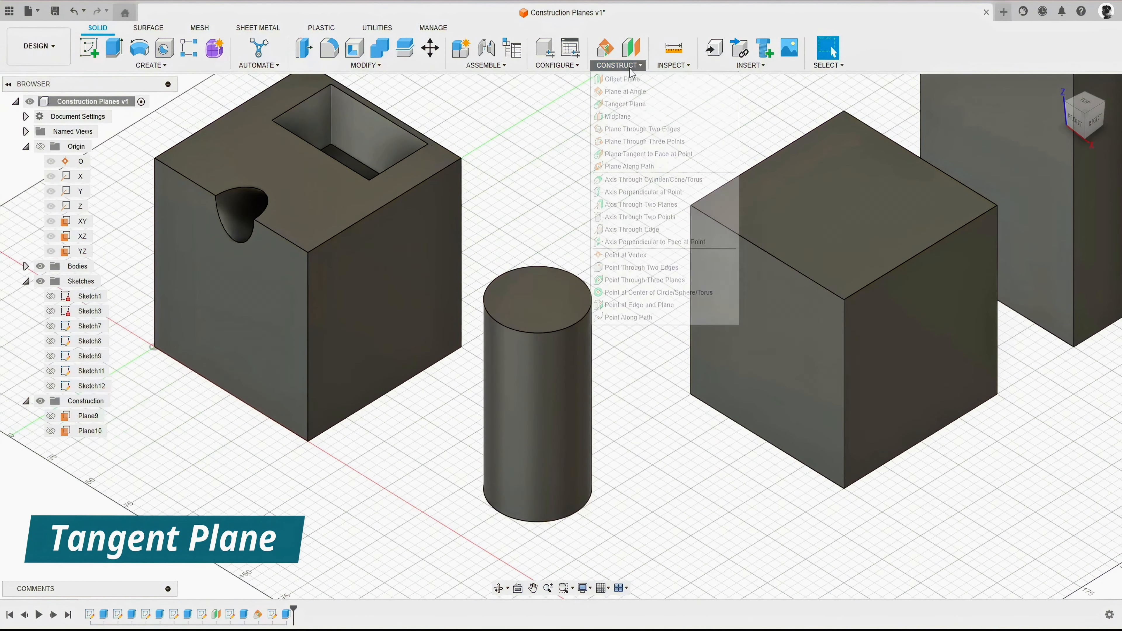
click(623, 106)
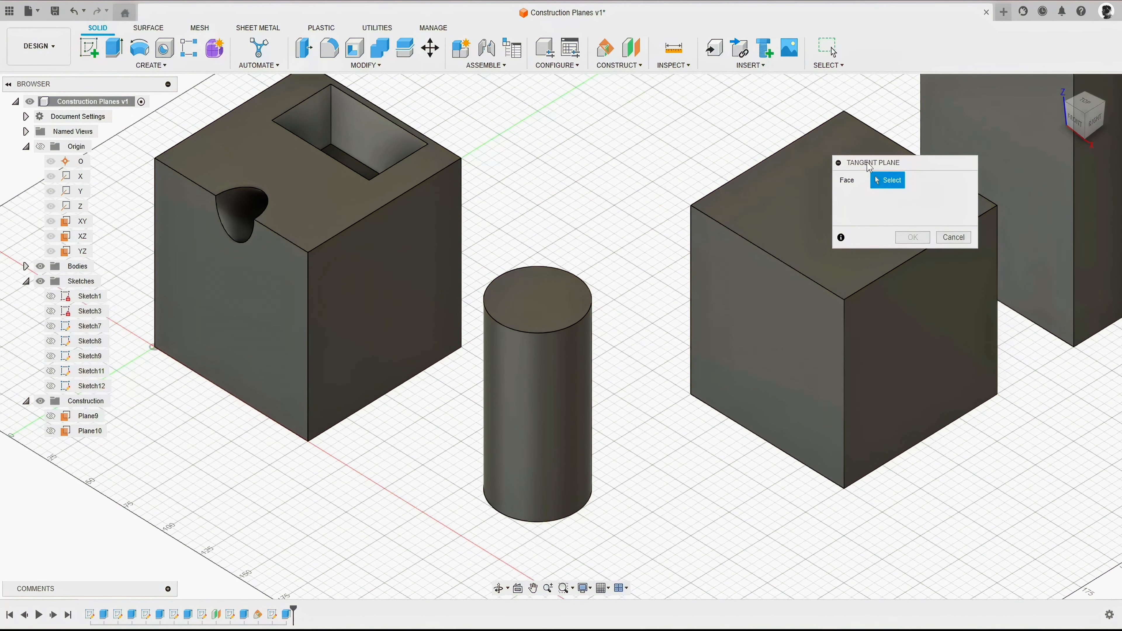
drag(860, 163, 669, 168)
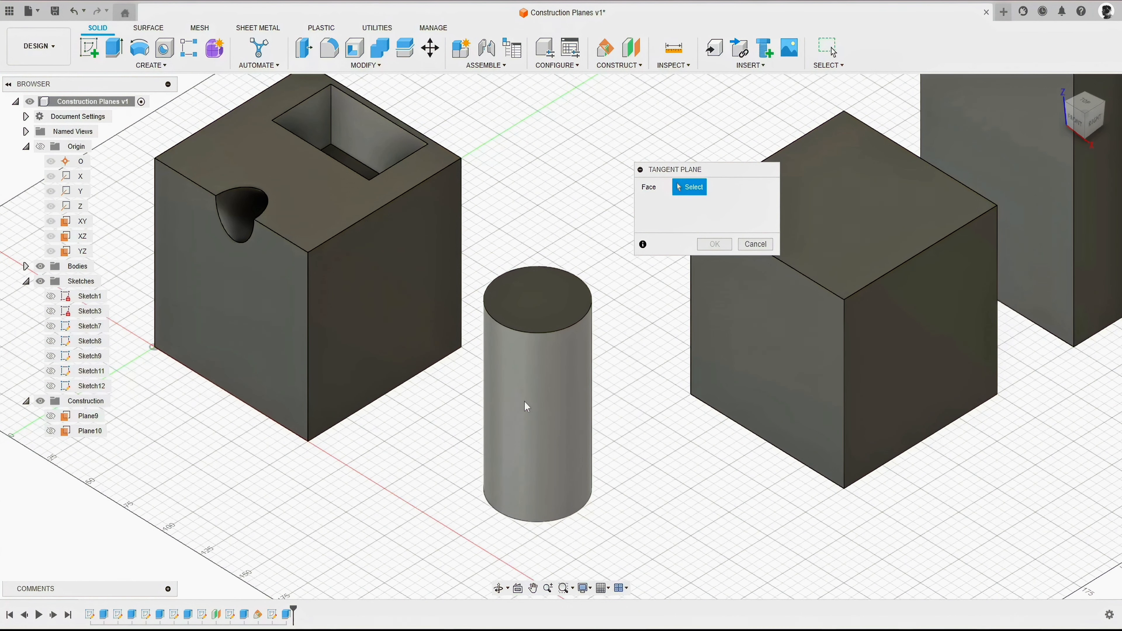
click(537, 397)
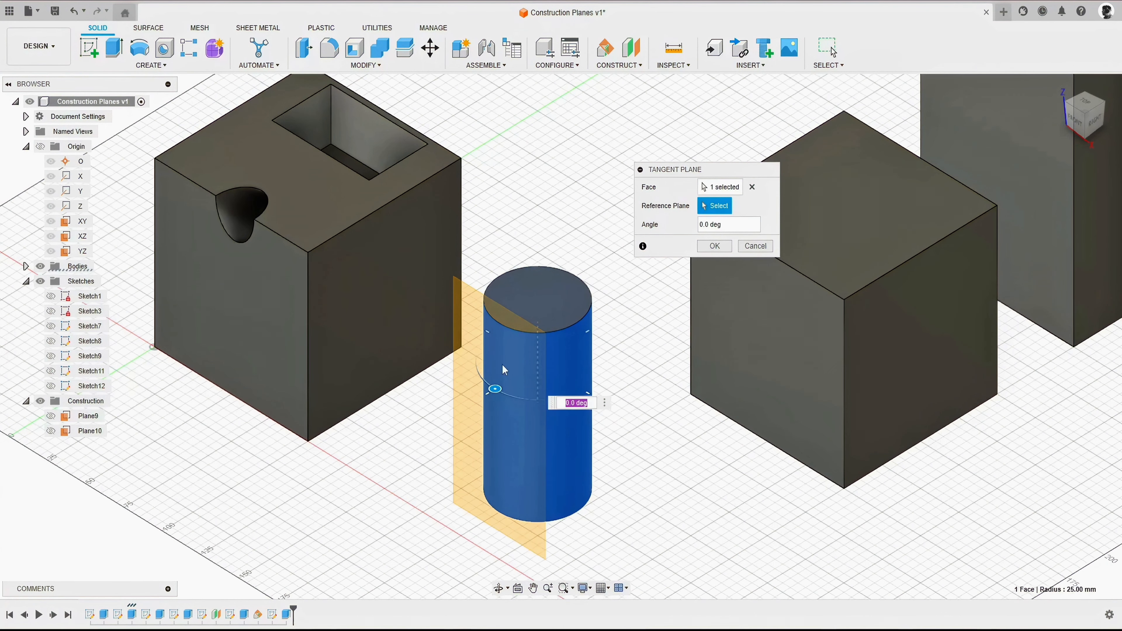
drag(498, 387, 527, 383)
click(737, 224)
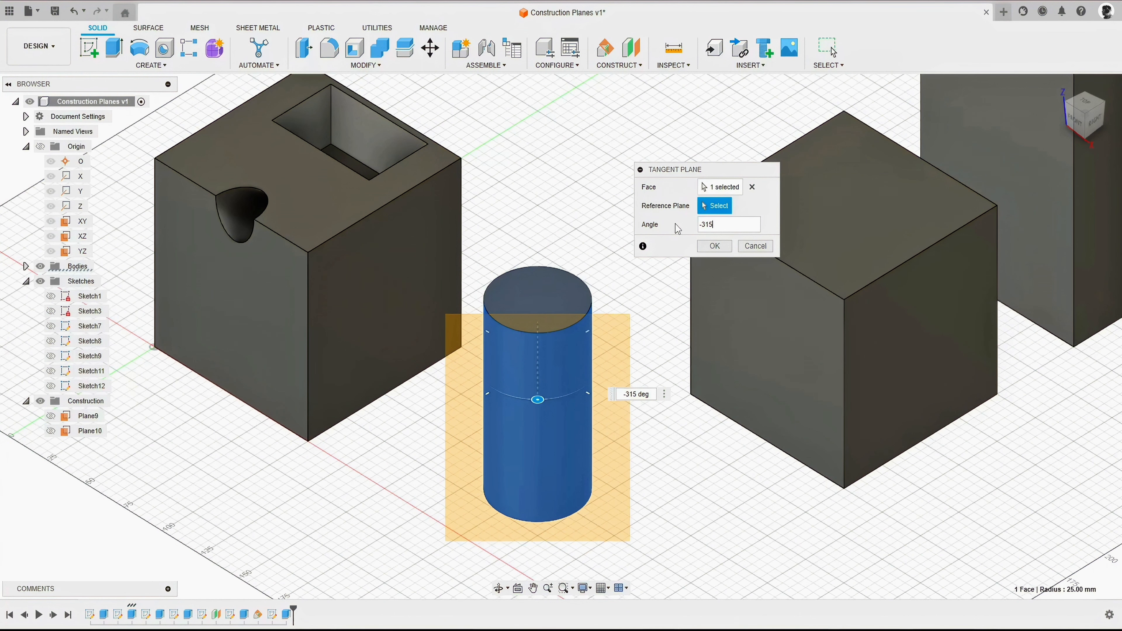
click(708, 247)
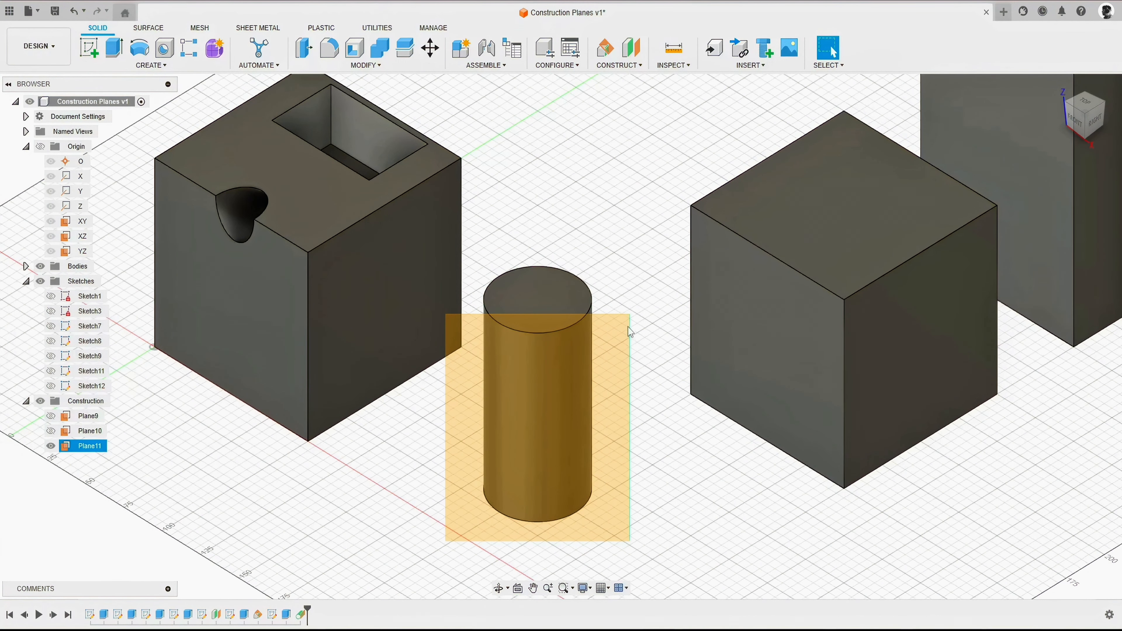
Start a sketch on the tangent plane and add the text "Fusion 2025" in a box across the cylinder's upper half
right_click(616, 330)
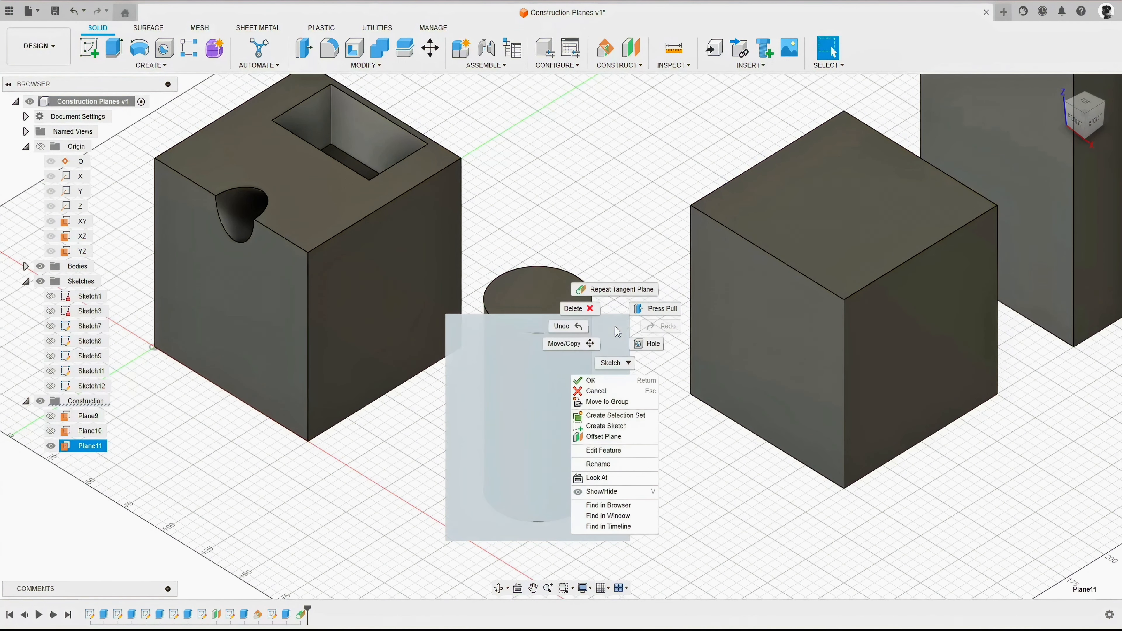
click(611, 427)
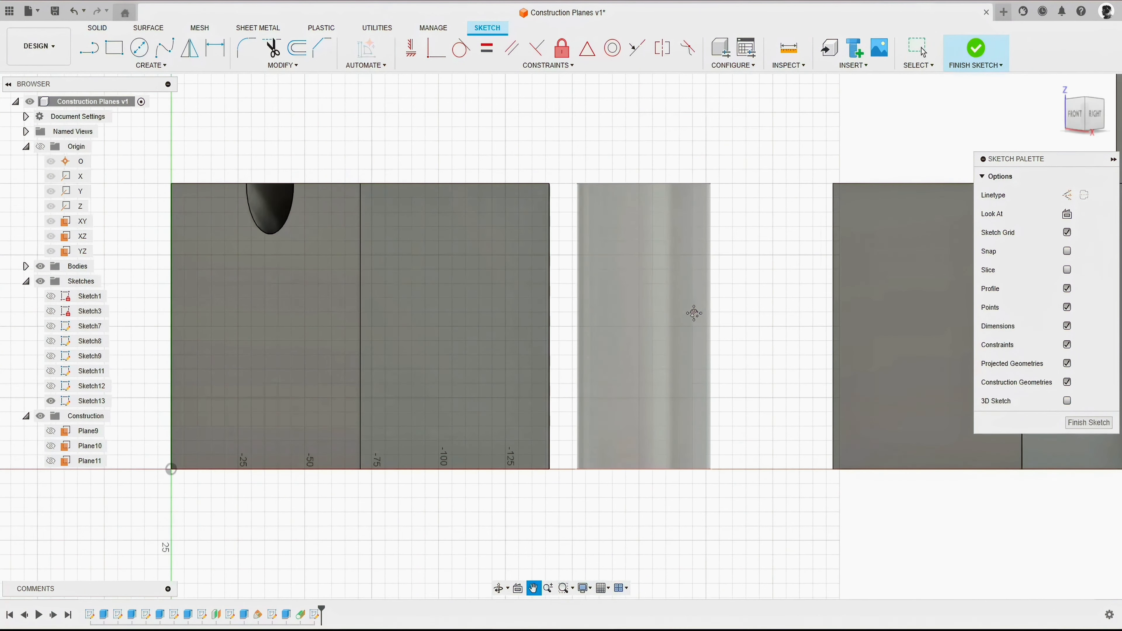
click(151, 65)
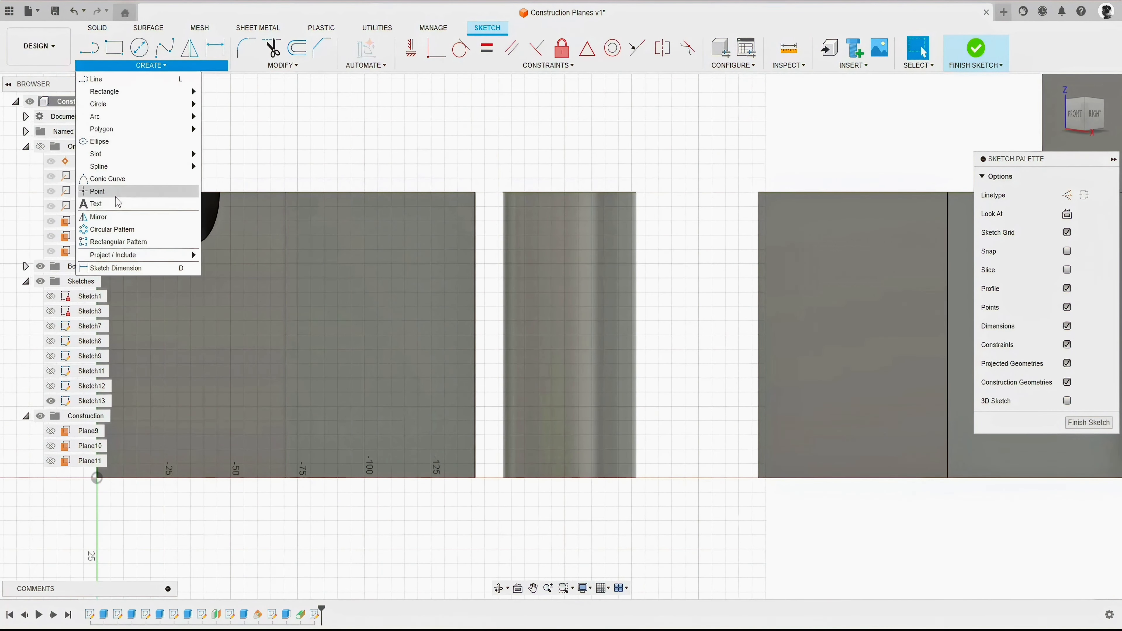
click(118, 203)
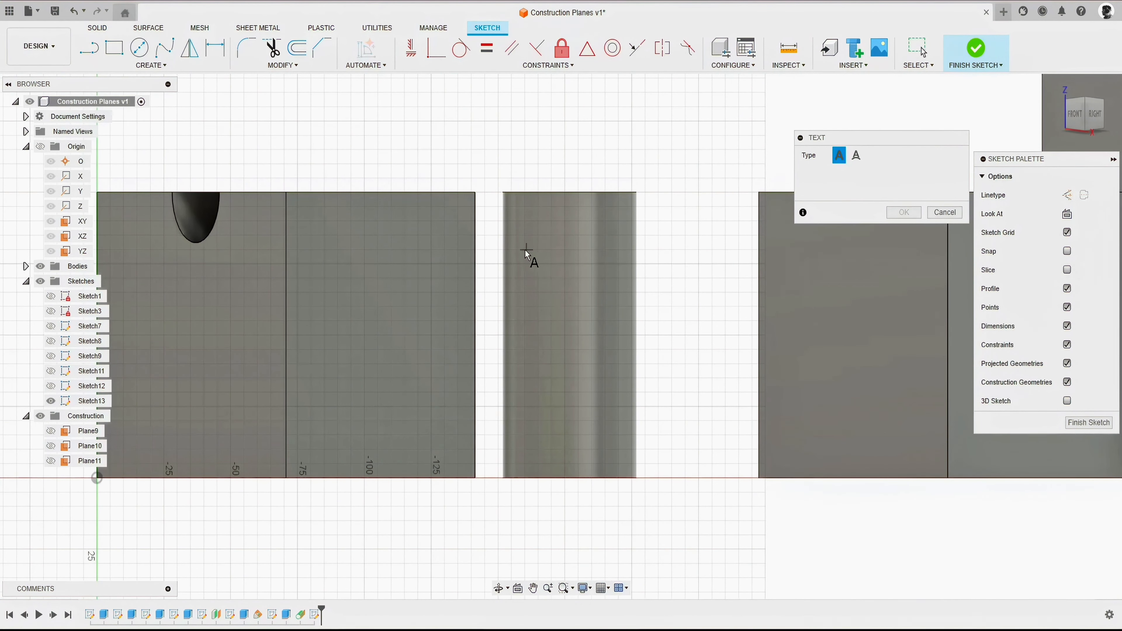
click(616, 342)
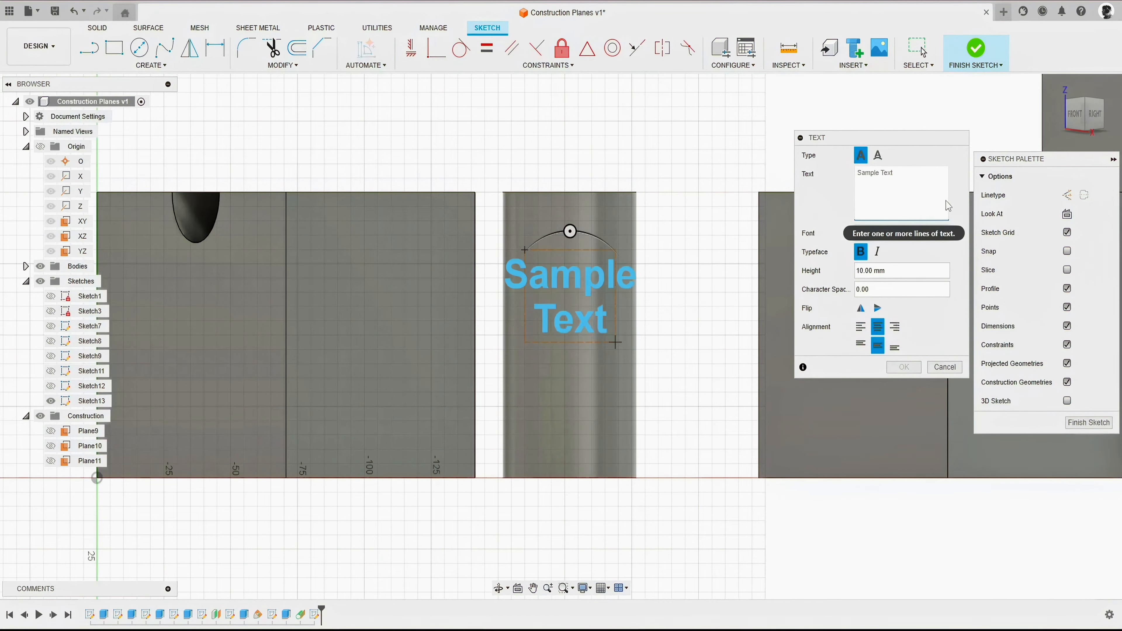
text(Fusion 2025)
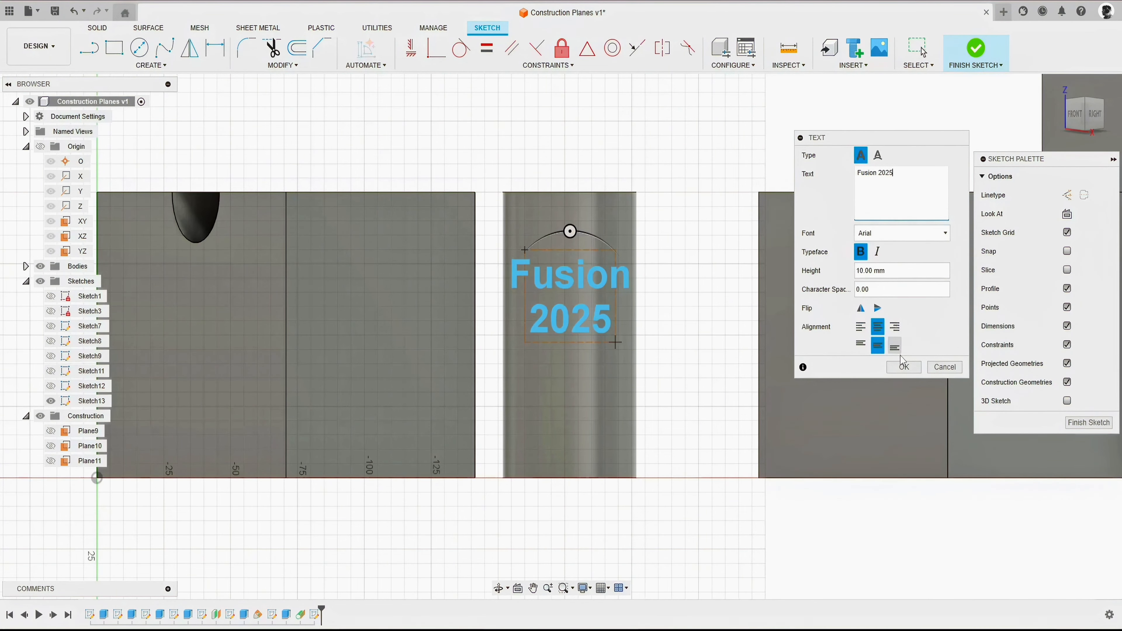
click(903, 367)
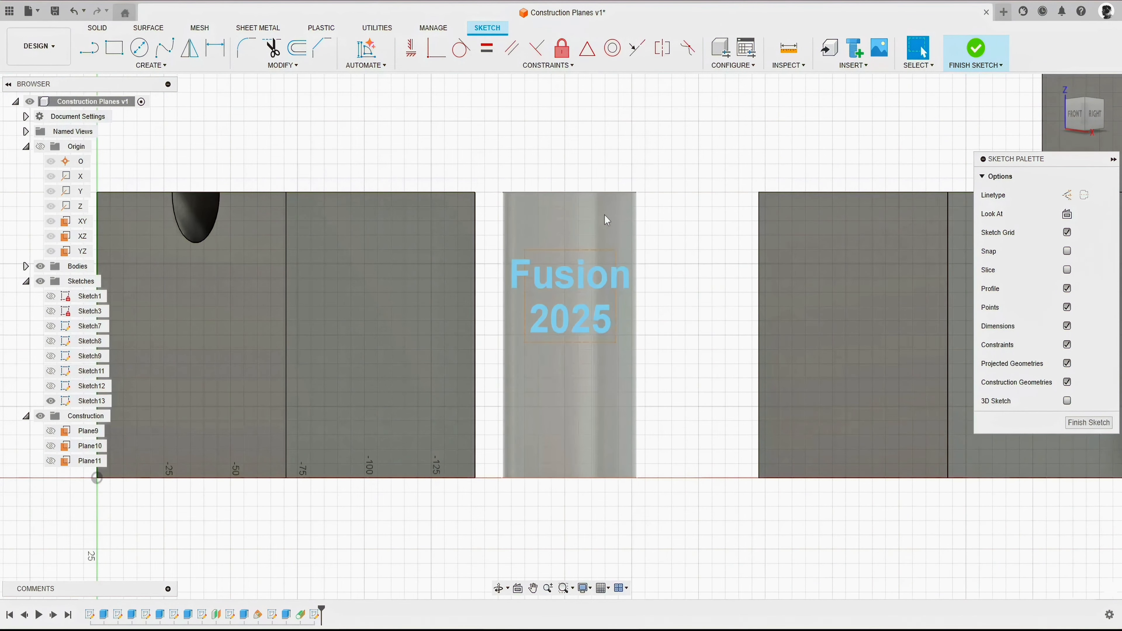
Inspect the text against the cylinder from the side and turn off the sketch grid
shift+middle_drag(580, 177, 668, 232)
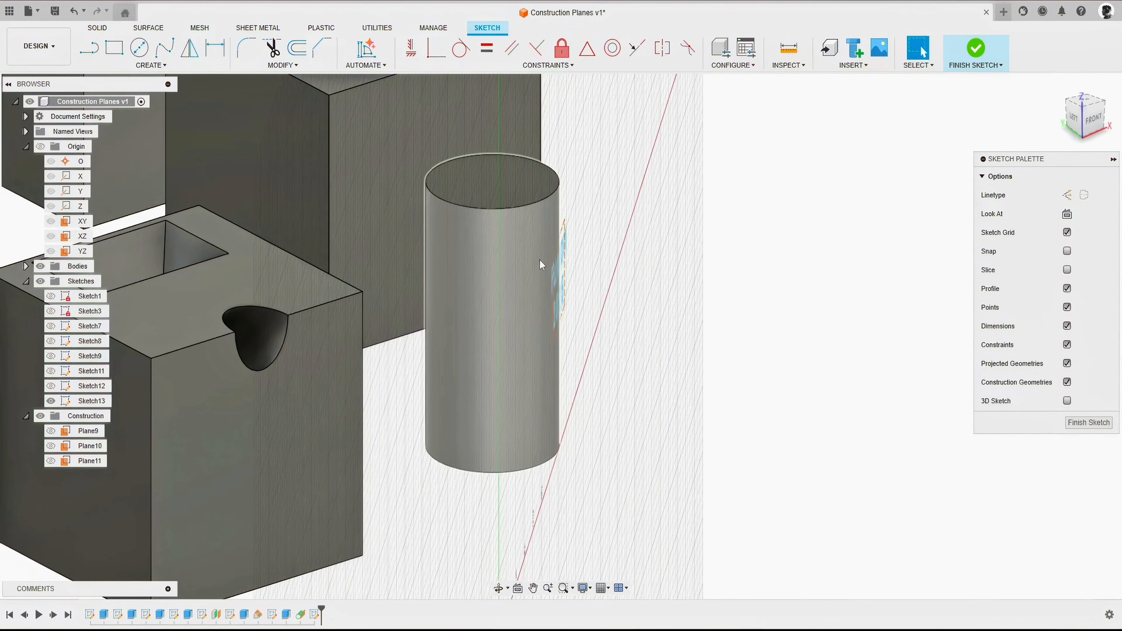
shift+middle_drag(539, 259, 420, 275)
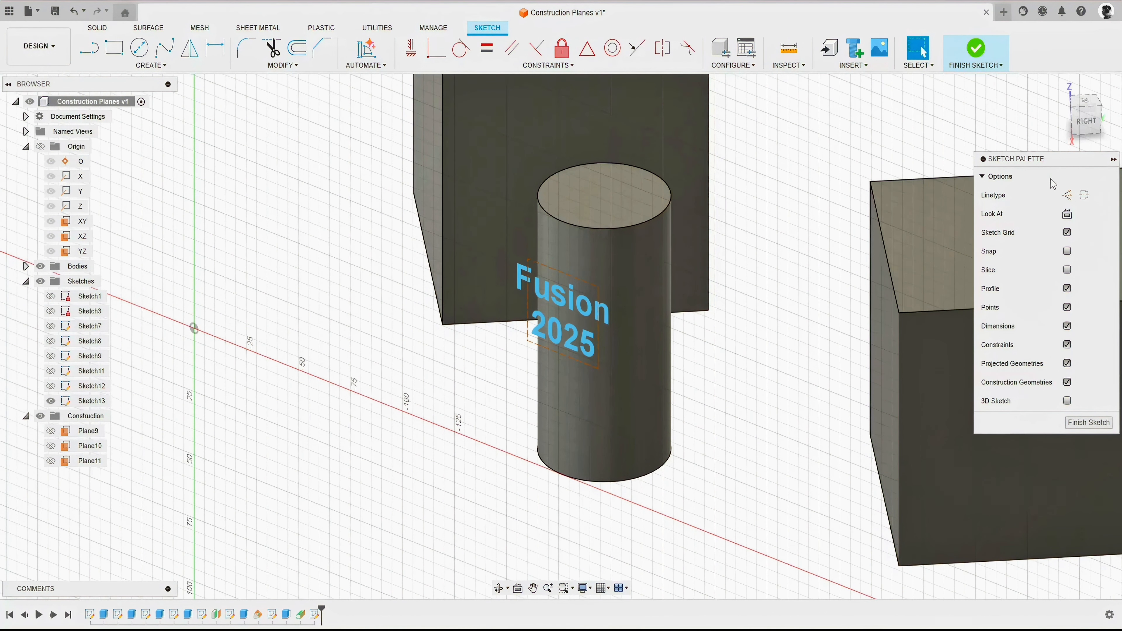
click(1068, 234)
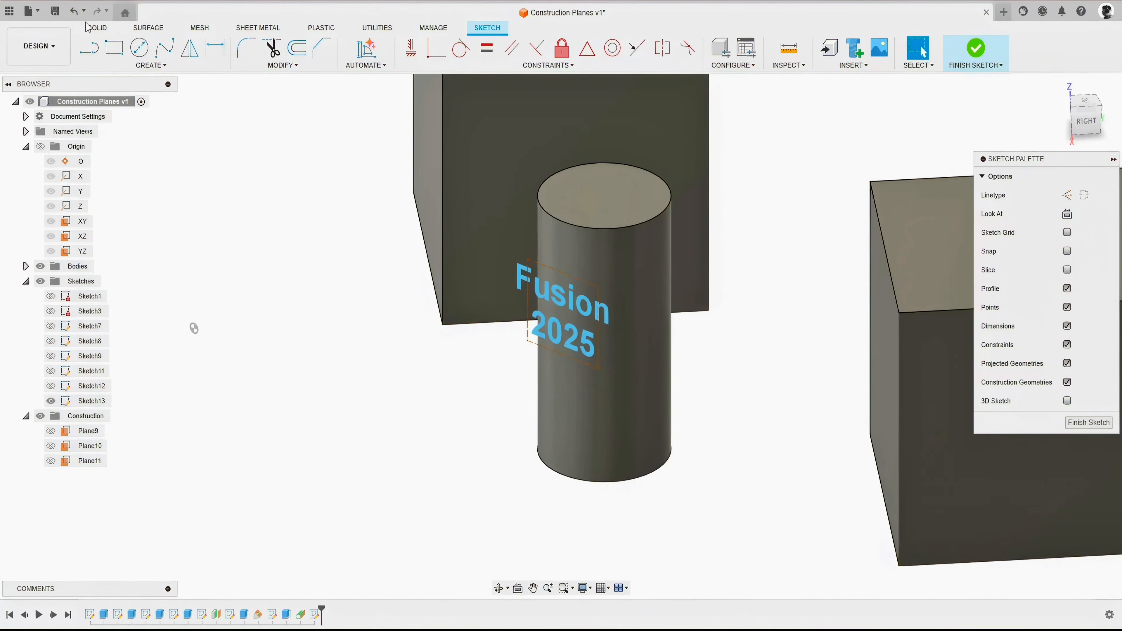
Start an emboss with the "Fusion 2025" text as the profile and the cylinder's side face as the target
click(98, 28)
click(151, 65)
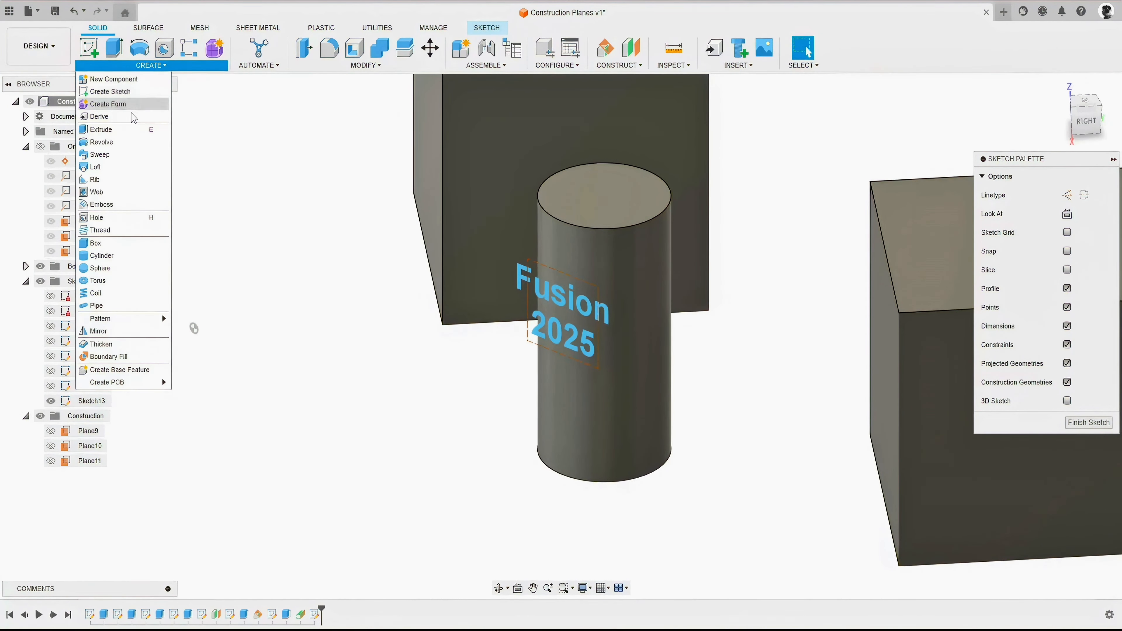
click(102, 205)
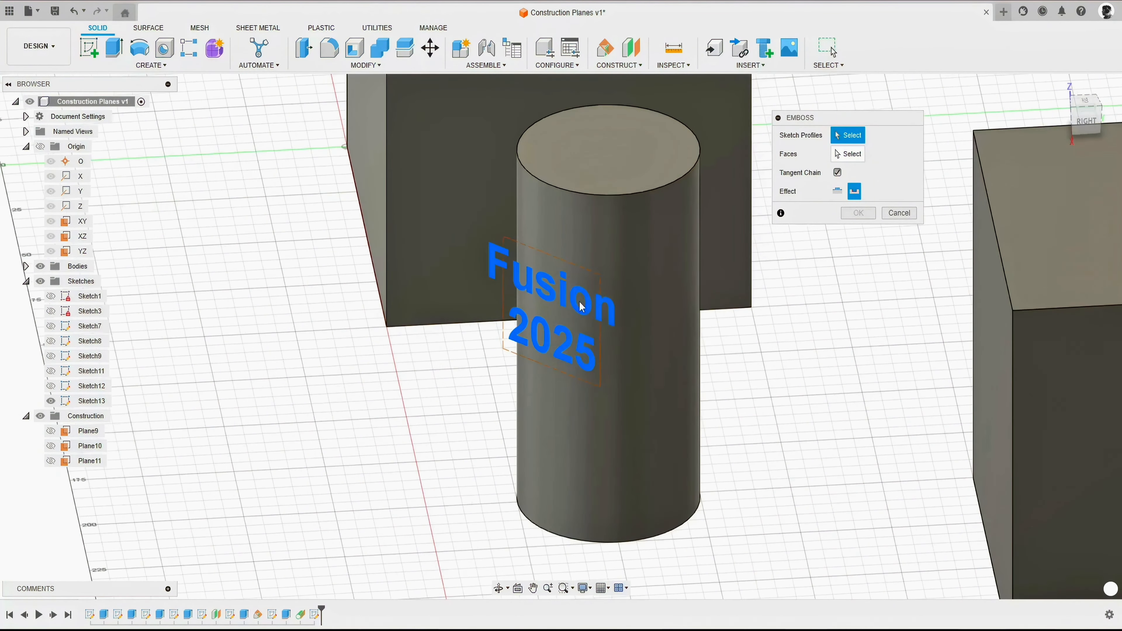
click(585, 297)
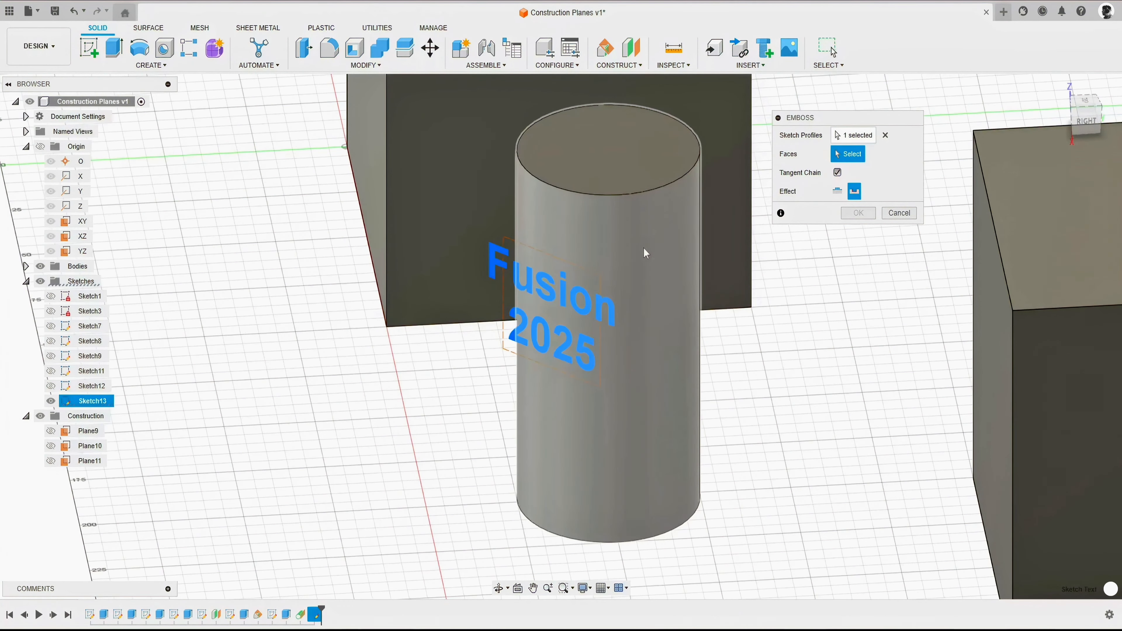
click(646, 249)
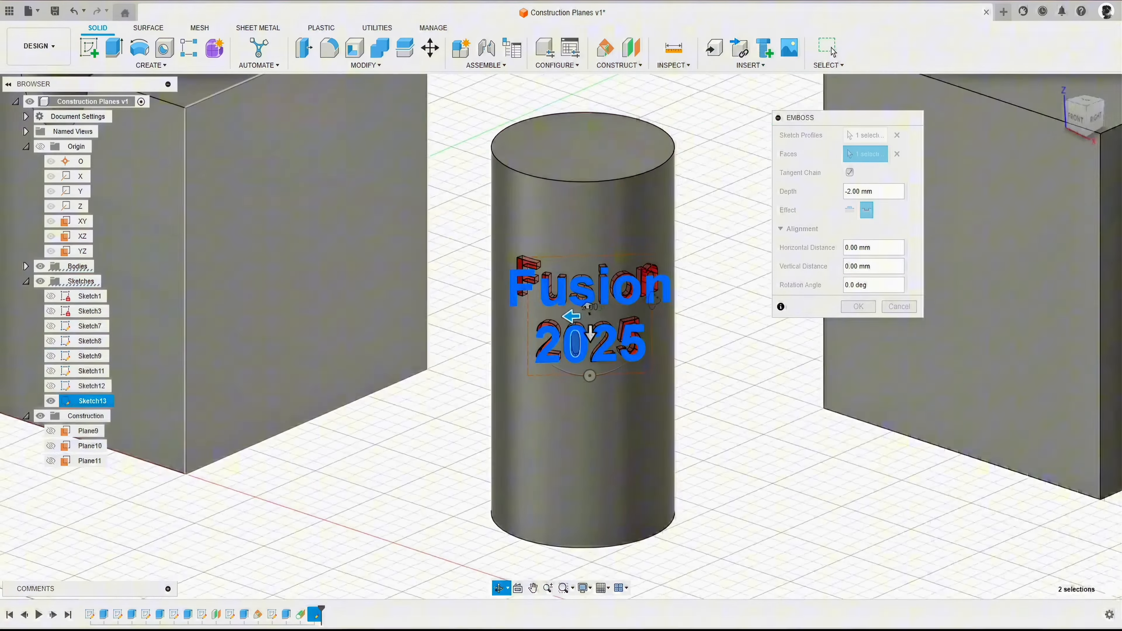
Check the debossed preview from closer up, switch the effect to raised emboss with a 2 mm depth and complete it
shift+middle_drag(760, 316, 686, 316)
scroll(584, 311, up, 8)
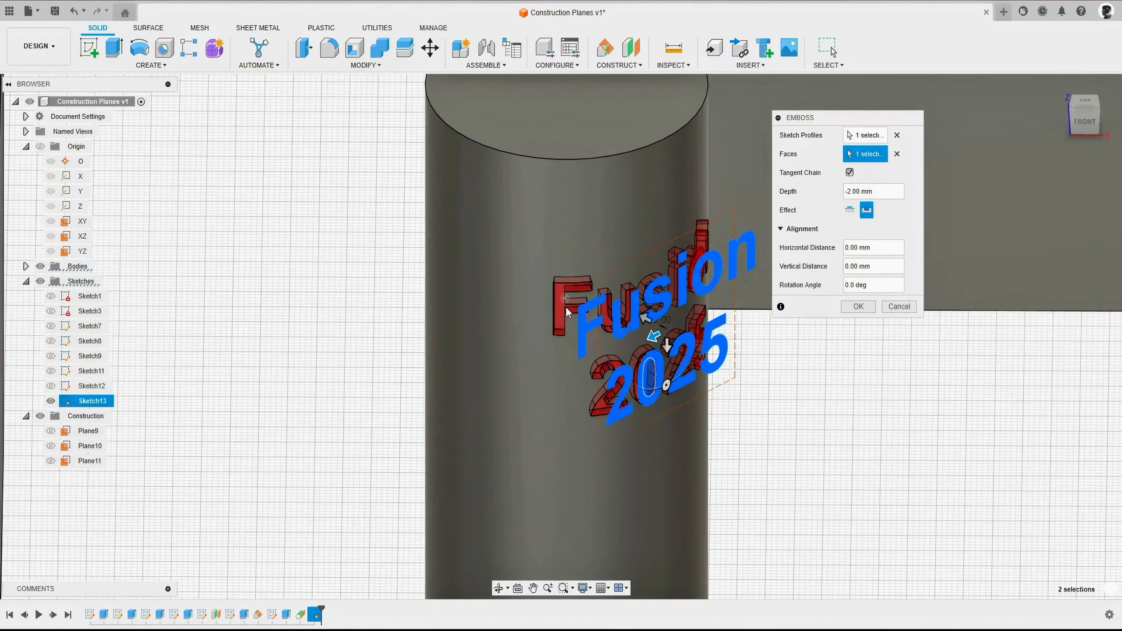
shift+middle_drag(758, 255, 806, 261)
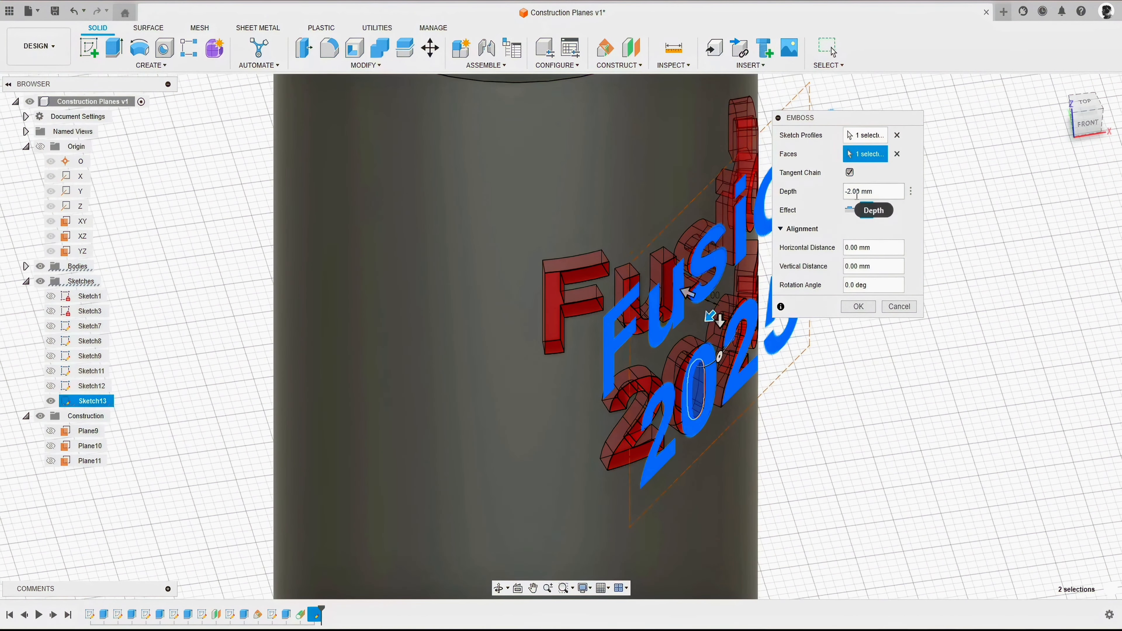
click(850, 210)
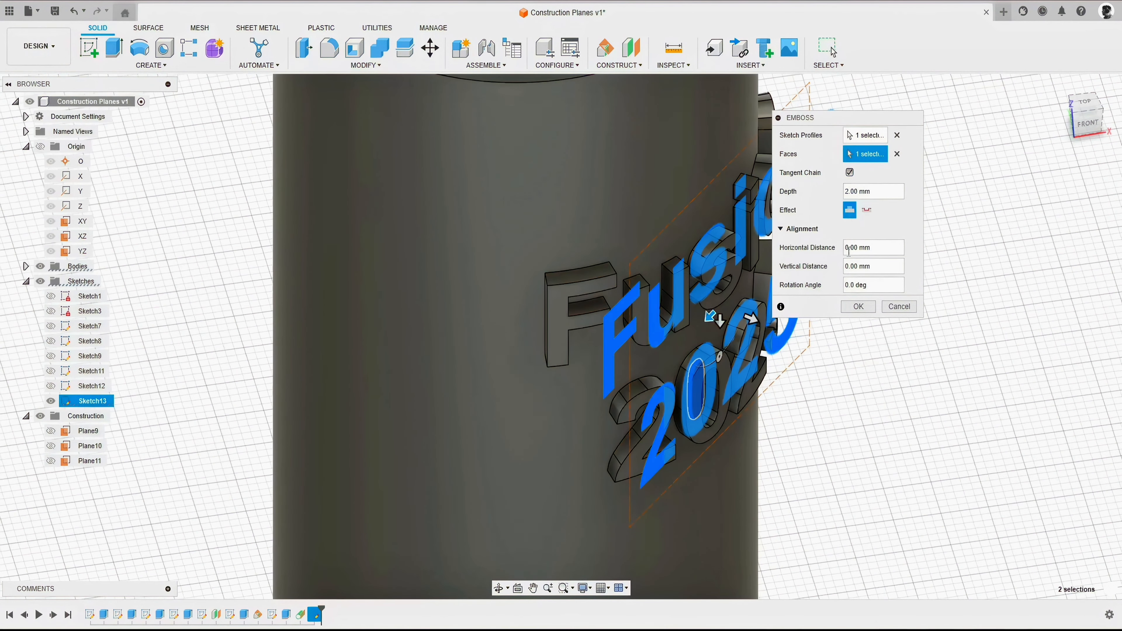
key(Return)
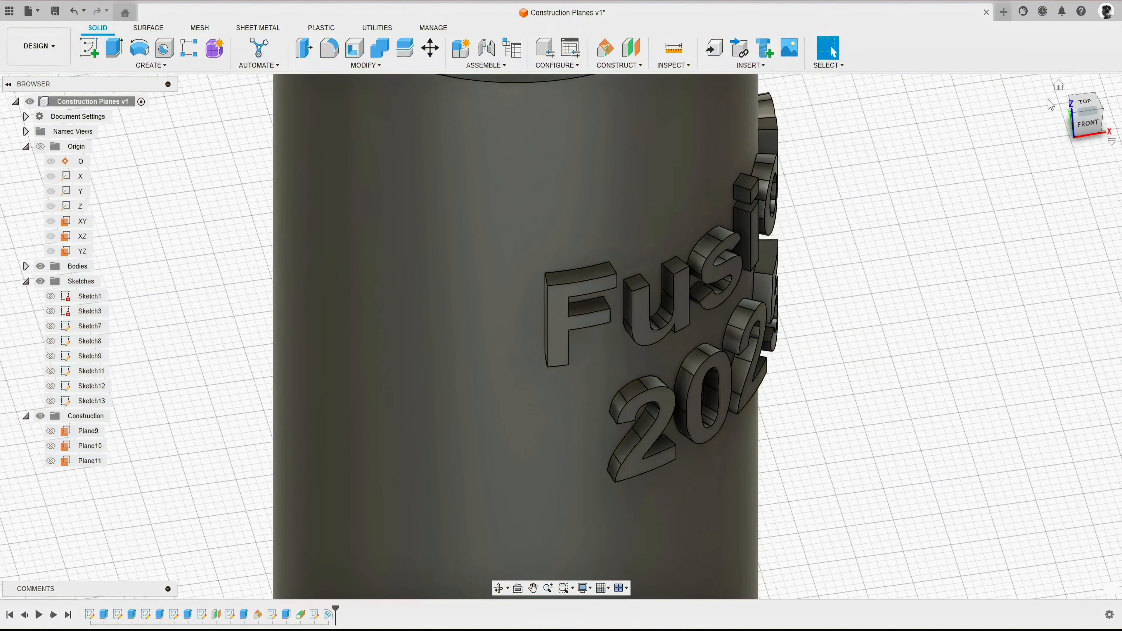
Examine the raised text on the cylinder from several angles and return to an overview of all bodies
click(1060, 94)
scroll(477, 479, up, 10)
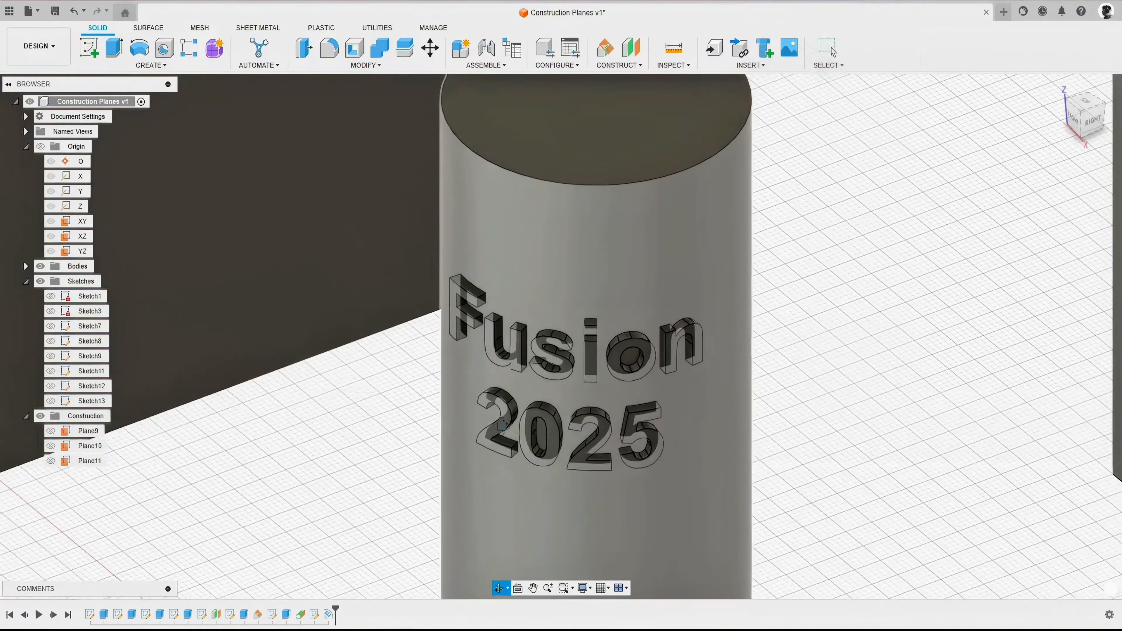
shift+middle_drag(494, 459, 314, 449)
scroll(396, 427, down, 6)
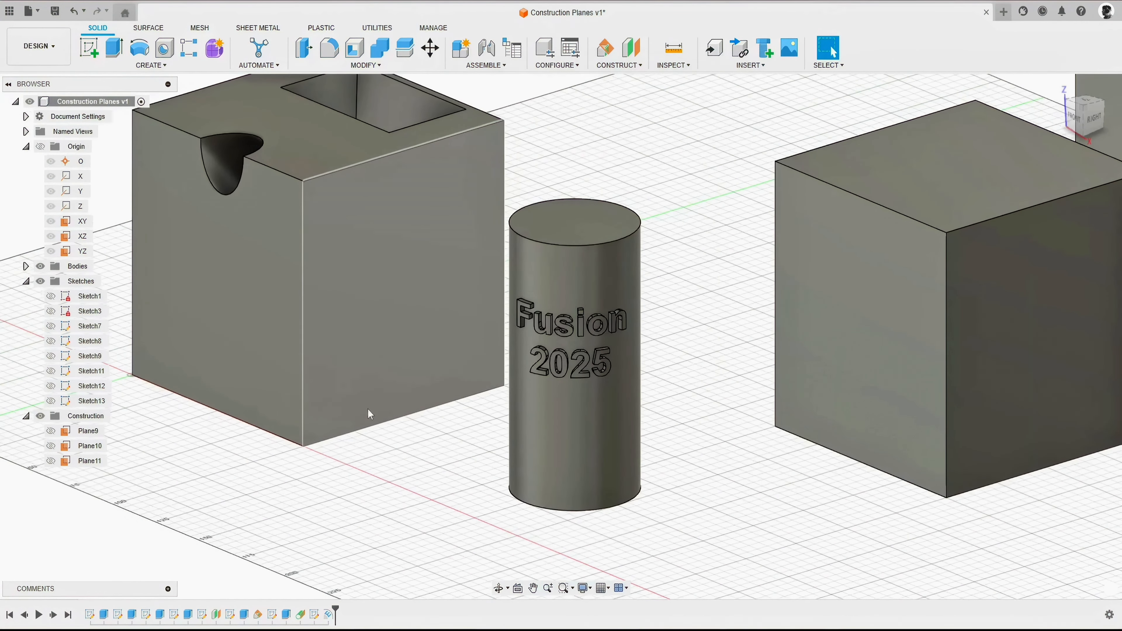
shift+middle_drag(367, 408, 488, 415)
scroll(787, 245, up, 4)
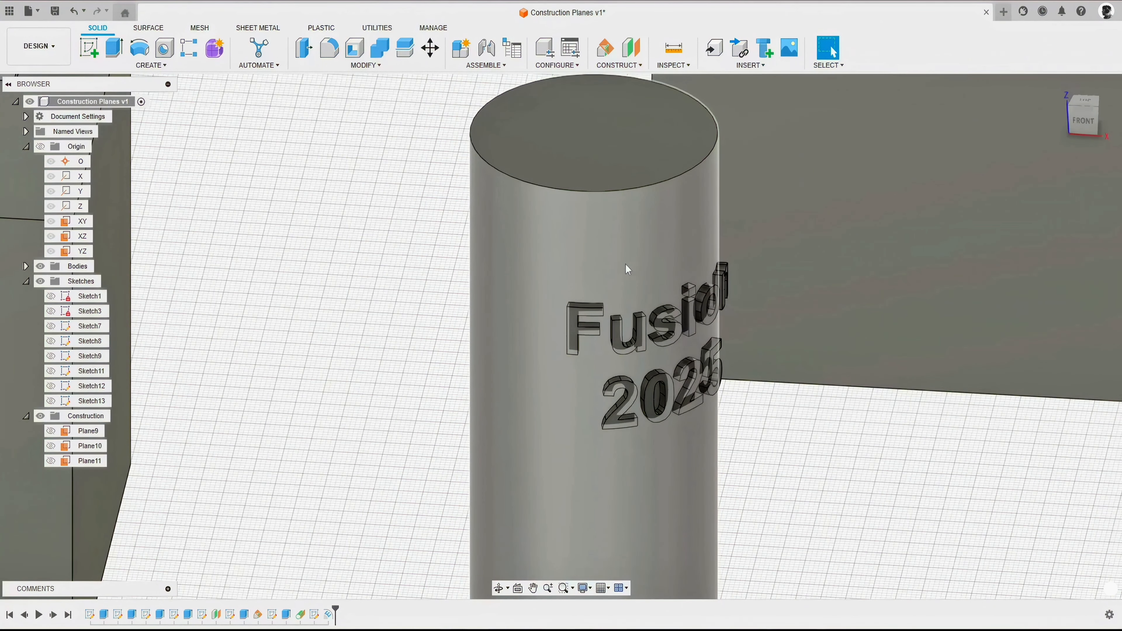
scroll(593, 266, down, 3)
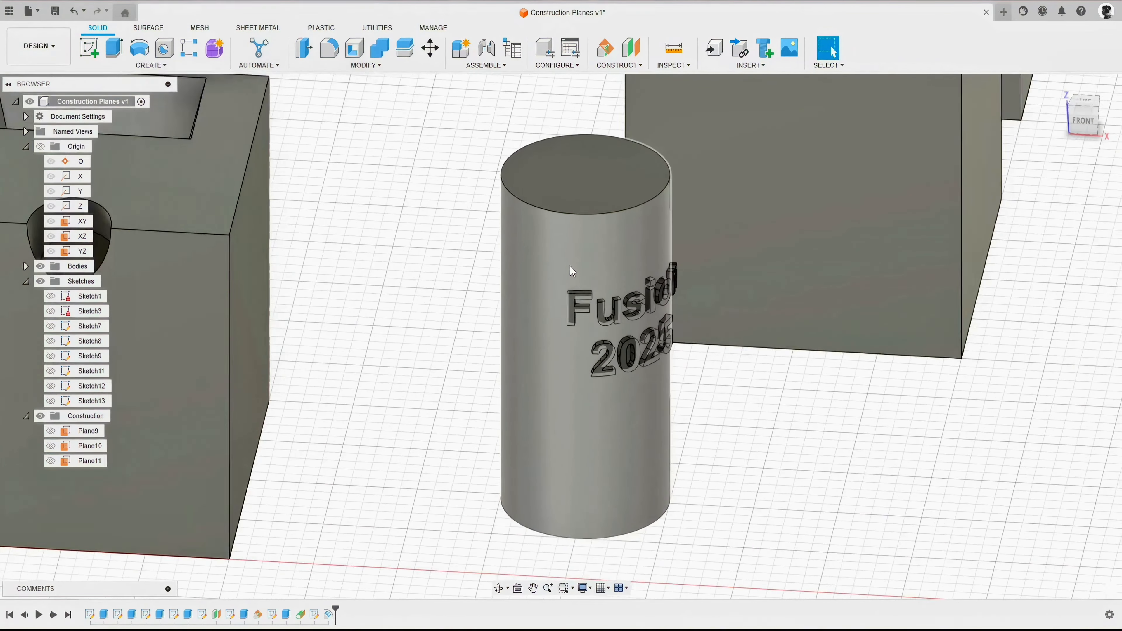
click(1063, 94)
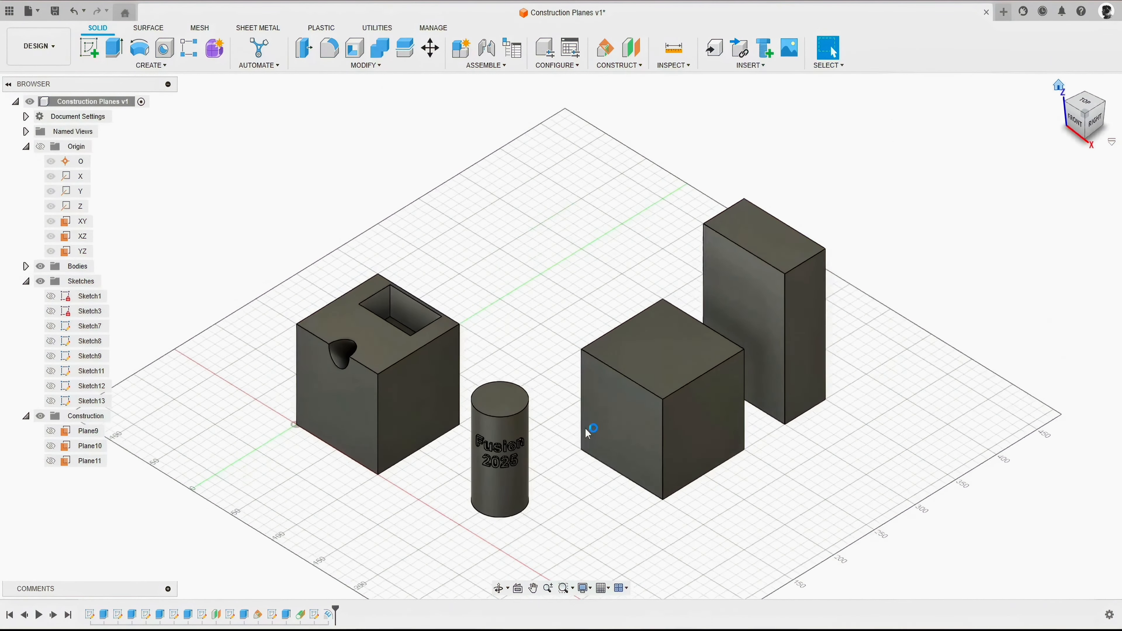
scroll(461, 504, up, 3)
scroll(461, 504, up, 2)
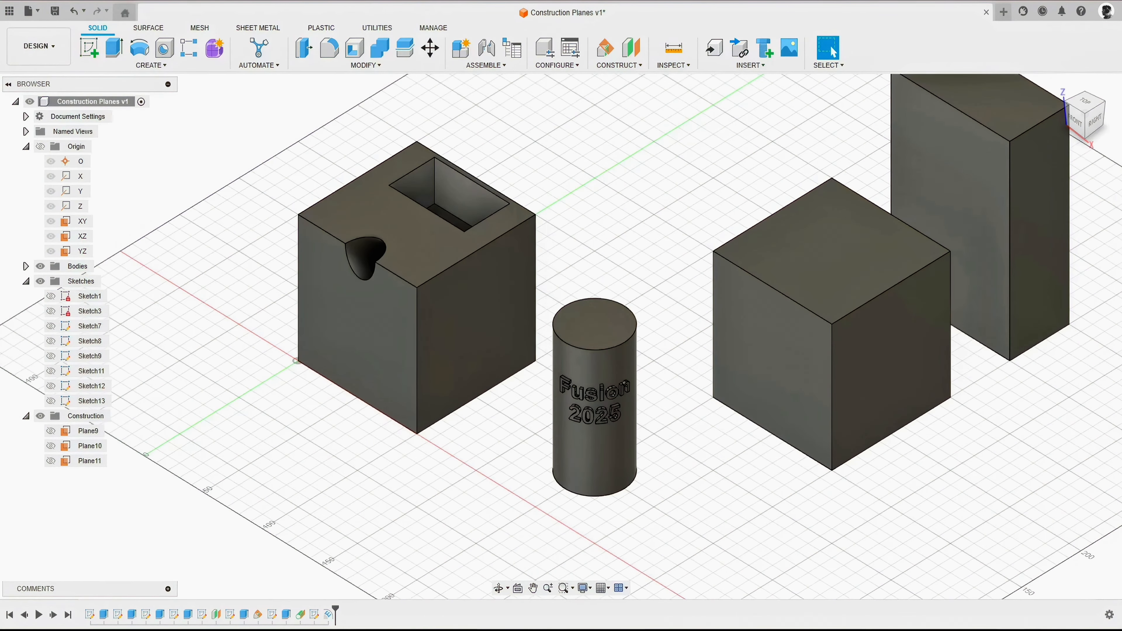
middle_drag(661, 361, 600, 377)
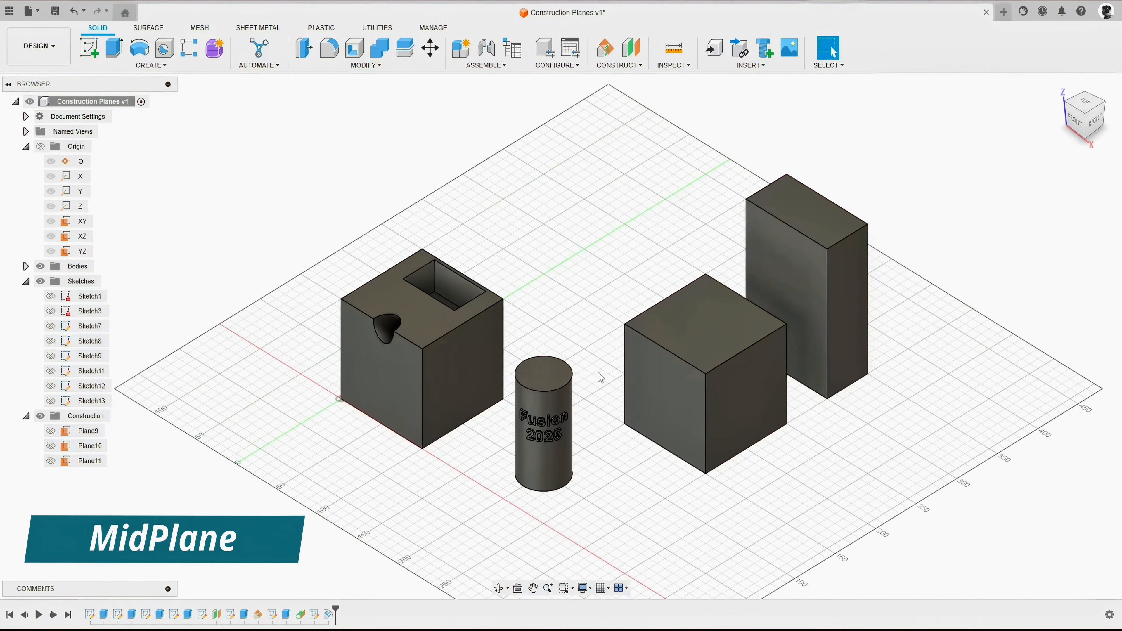
Create a midplane between the plain cube's right face and the face opposite it
click(620, 66)
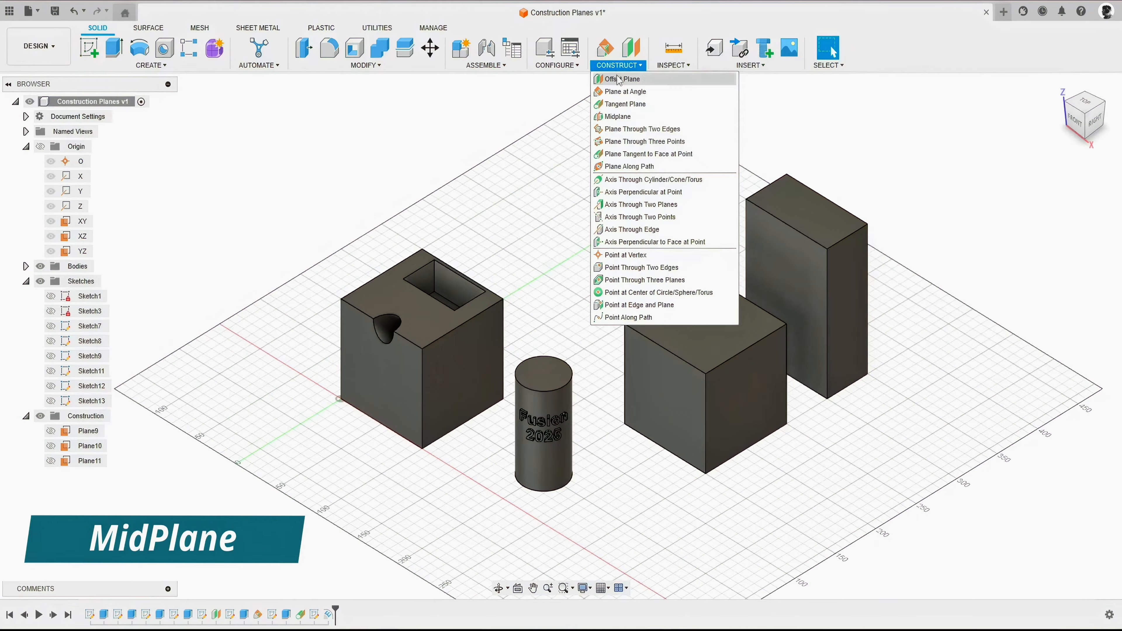
click(622, 118)
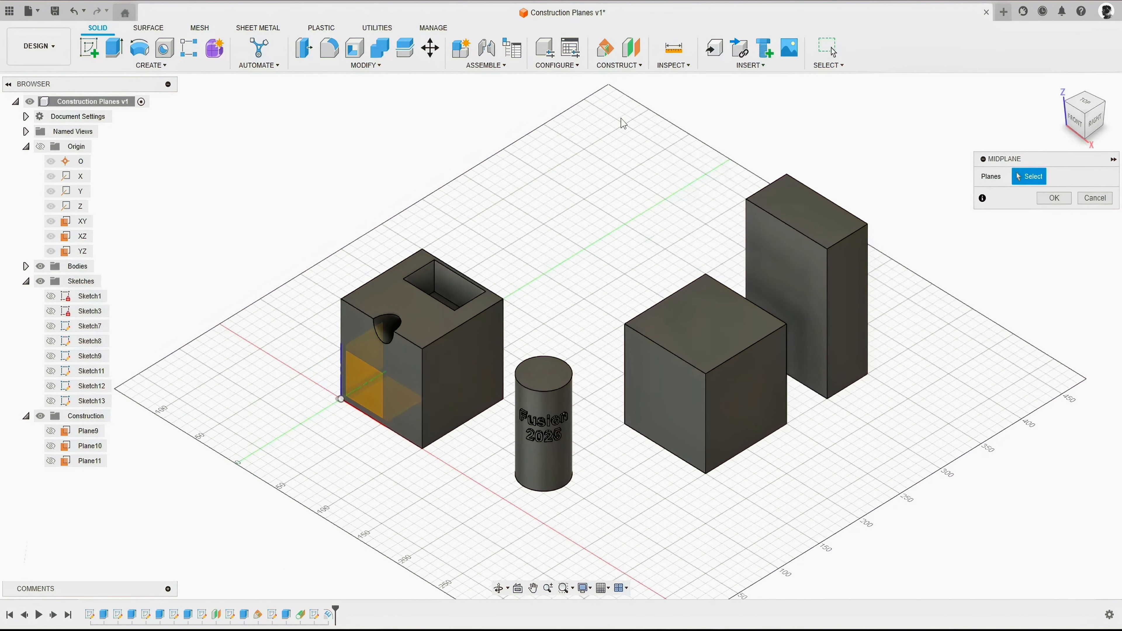
drag(1009, 160, 579, 146)
scroll(743, 354, up, 3)
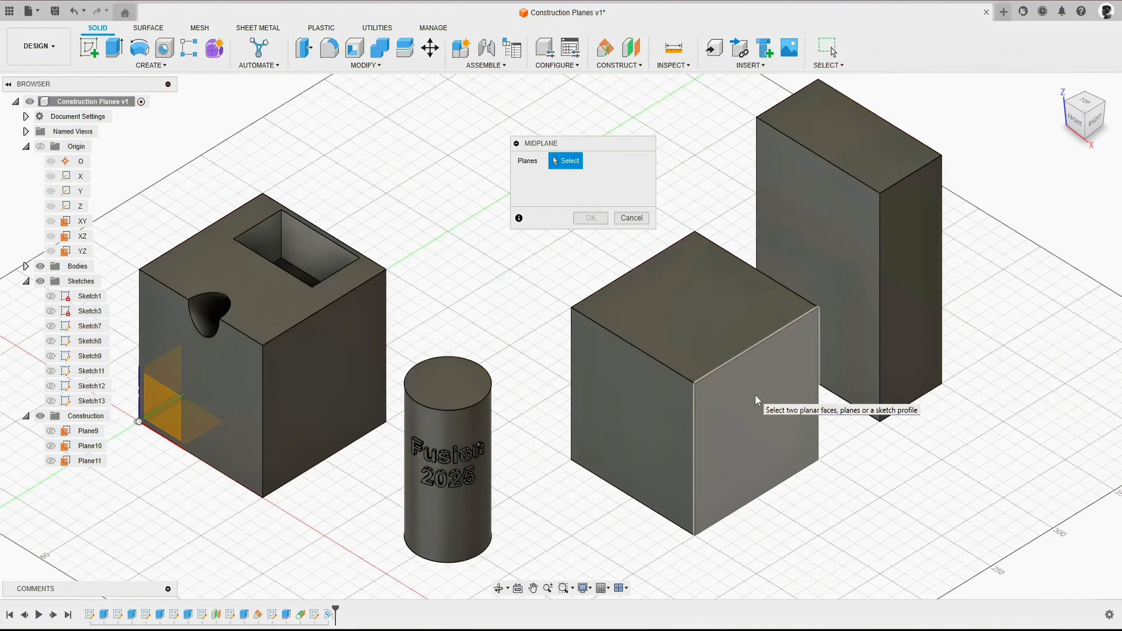
click(726, 389)
shift+middle_drag(725, 389, 502, 434)
click(535, 349)
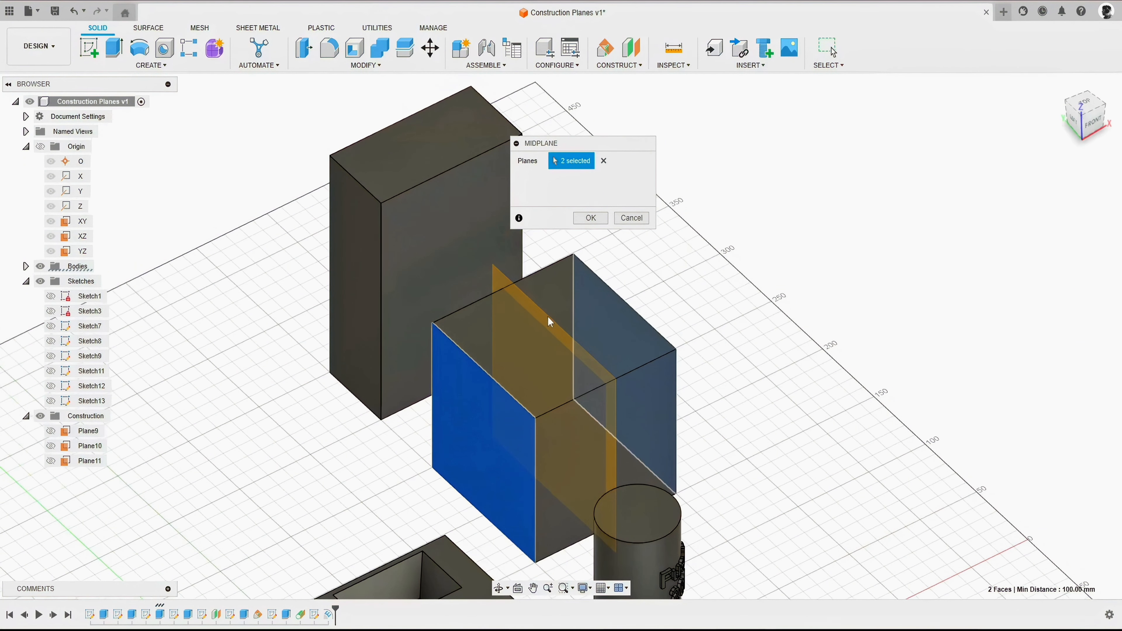
scroll(558, 338, down, 2)
shift+middle_drag(557, 338, 537, 340)
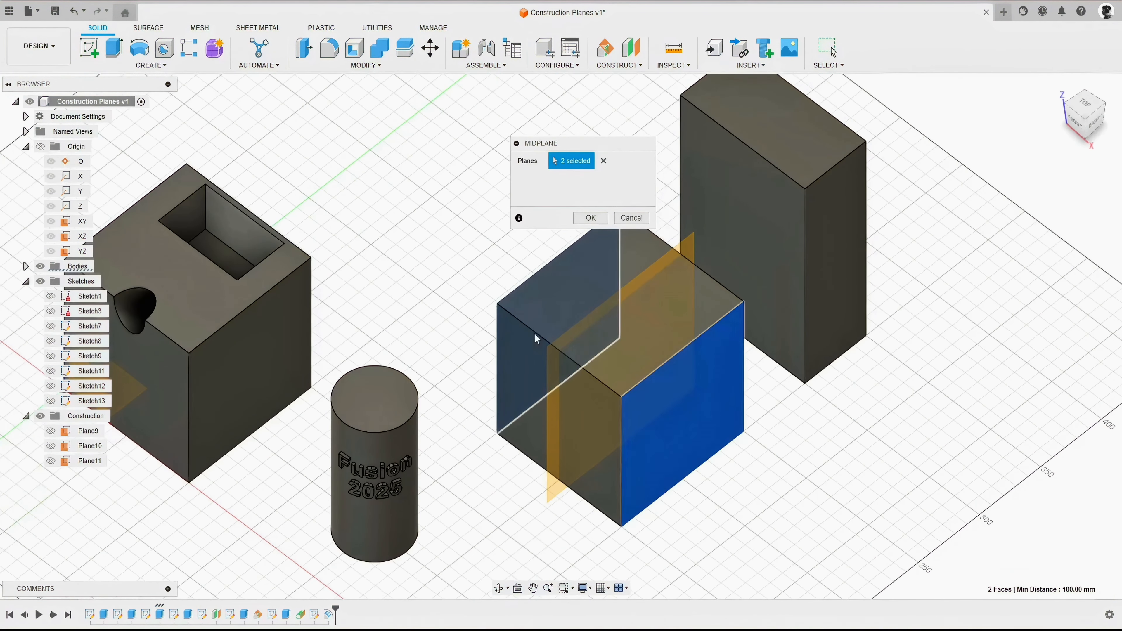
click(593, 216)
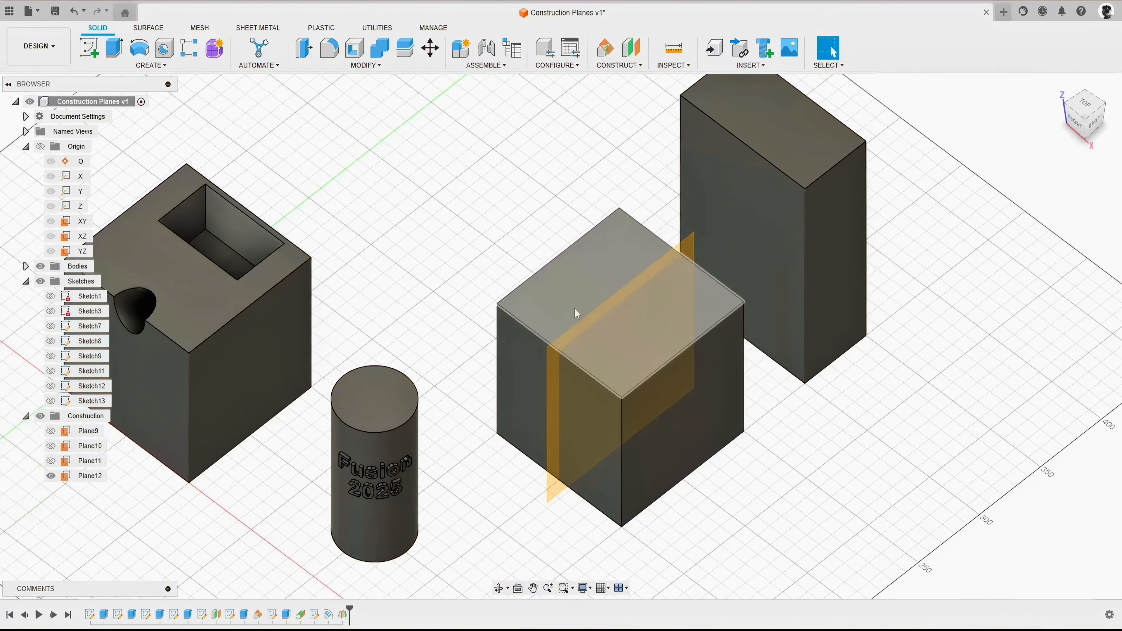
Create a second midplane between the plain cube's front and back faces, crossing the first one
click(619, 65)
click(618, 116)
click(532, 358)
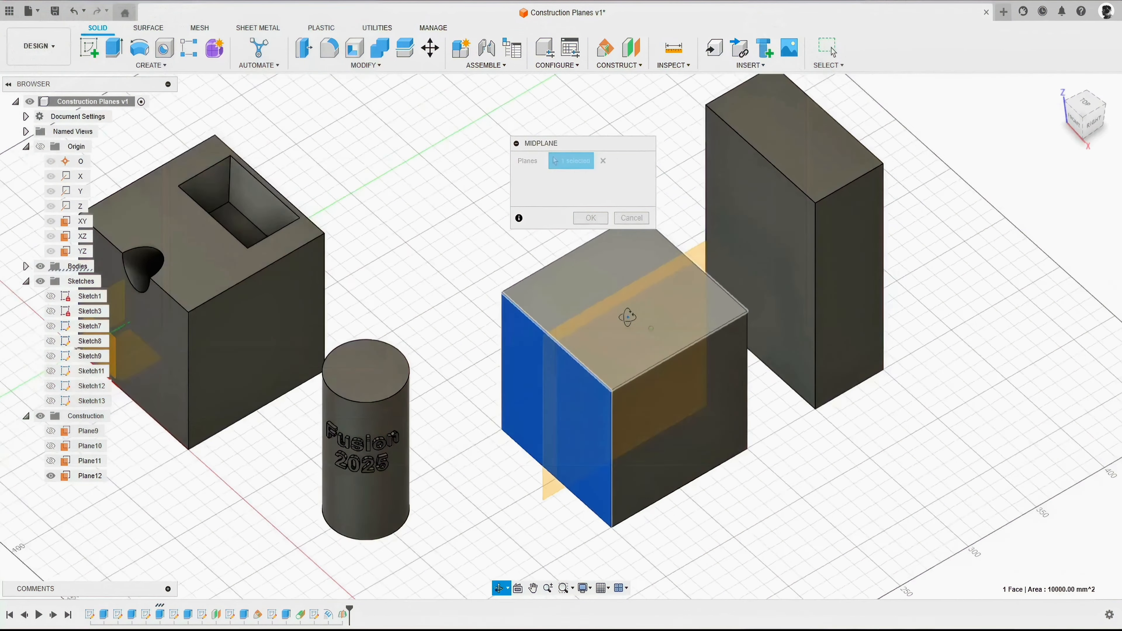
shift+middle_drag(532, 358, 707, 398)
click(719, 408)
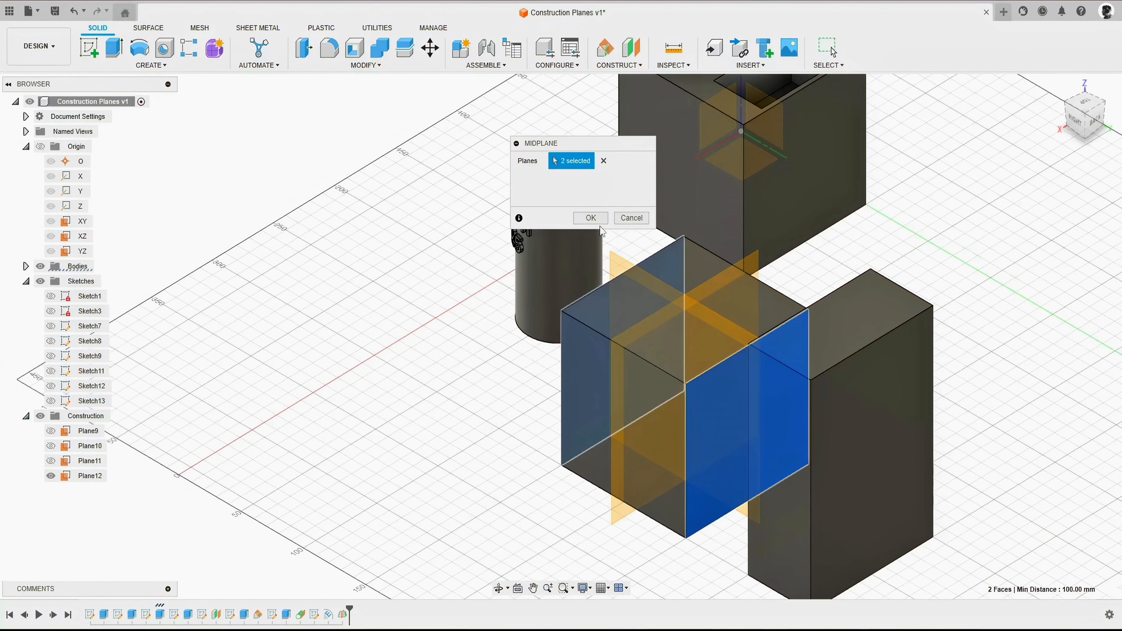
click(594, 221)
shift+middle_drag(526, 318, 594, 331)
middle_drag(643, 261, 555, 440)
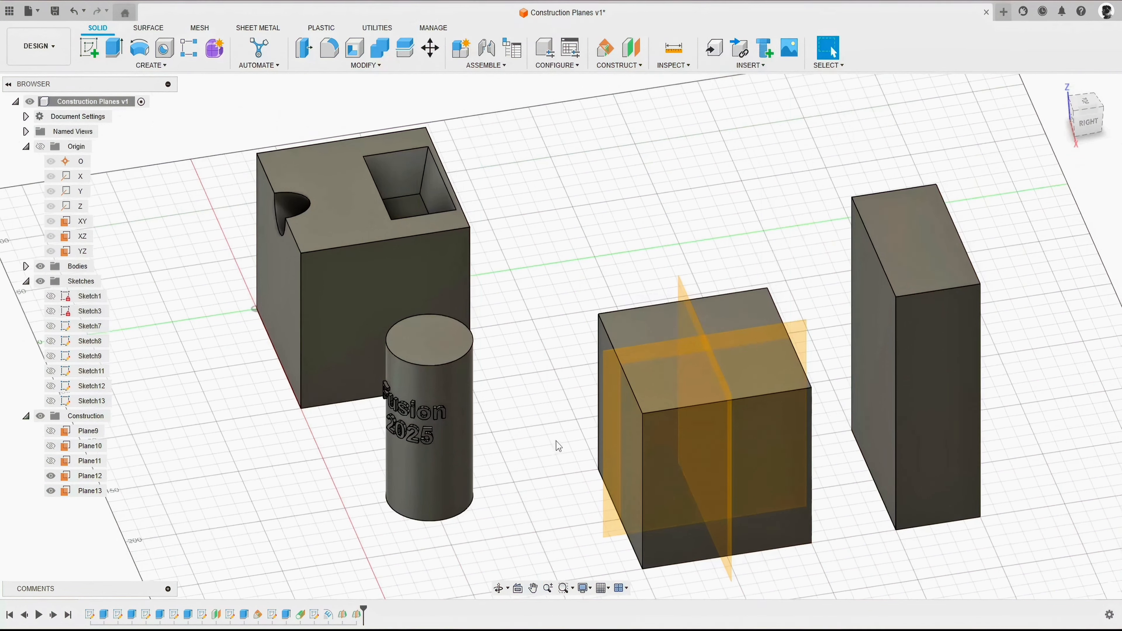
Undo both midplanes on the plain cube
key(ctrl+z)
key(ctrl+z)
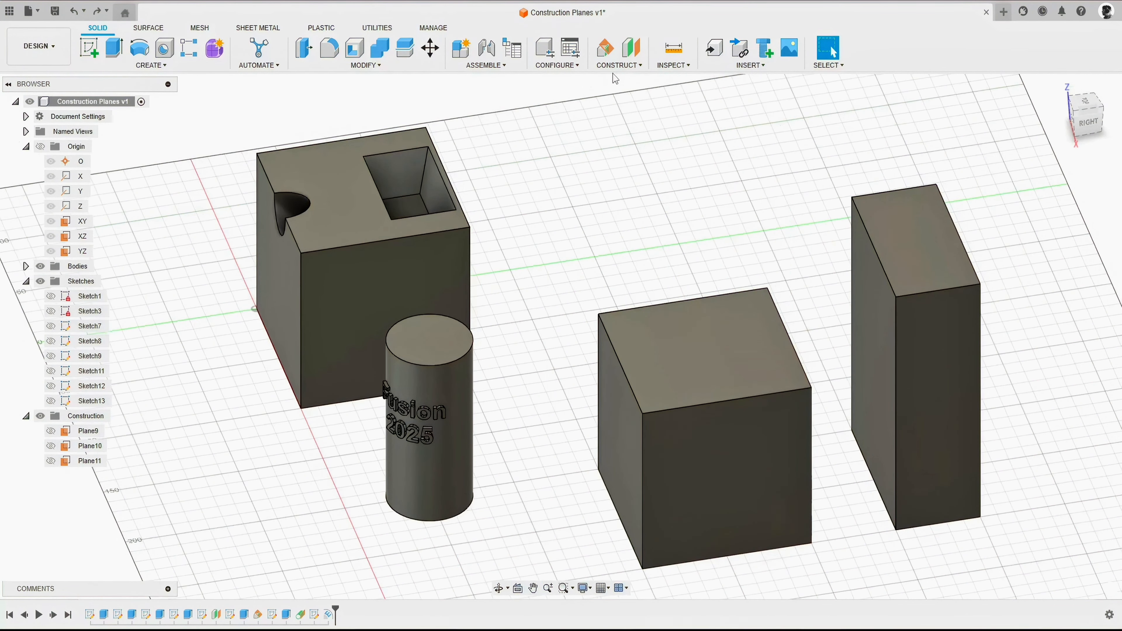
Create a midplane from the plain cube's adjacent right and front faces, running diagonally through their shared edge, and hide it
click(614, 70)
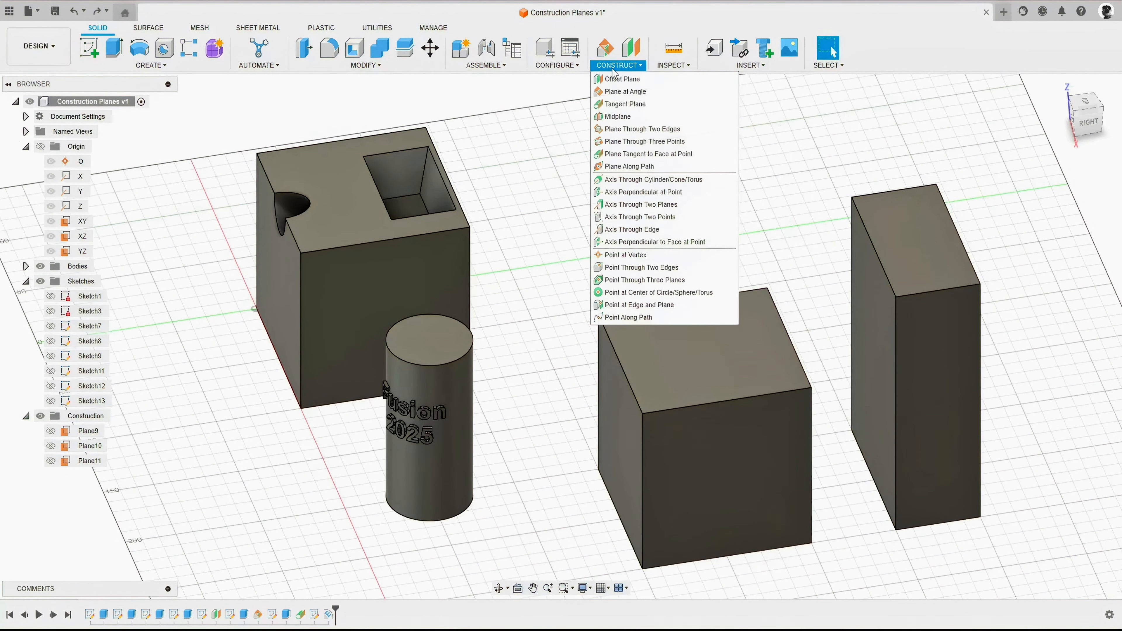
click(623, 117)
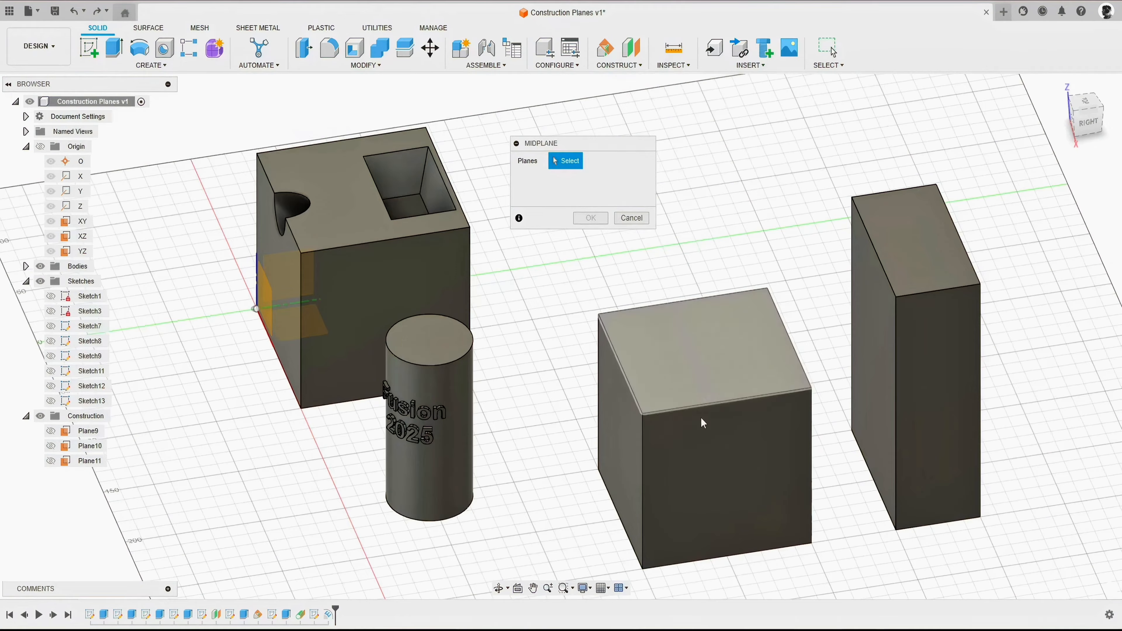
click(710, 444)
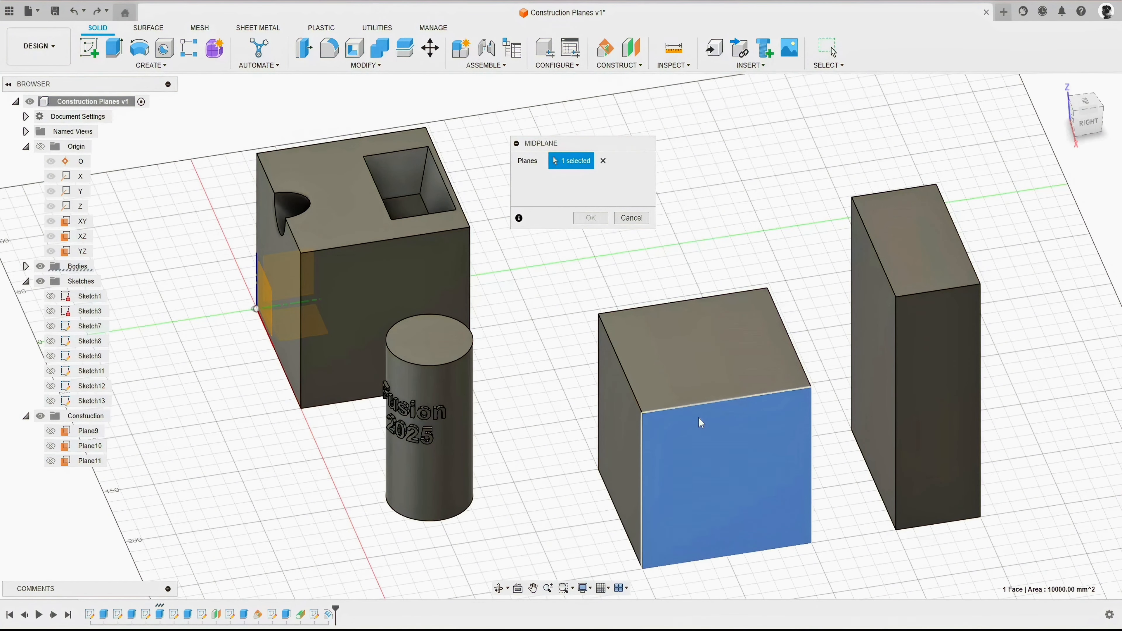
shift+middle_drag(651, 430, 739, 401)
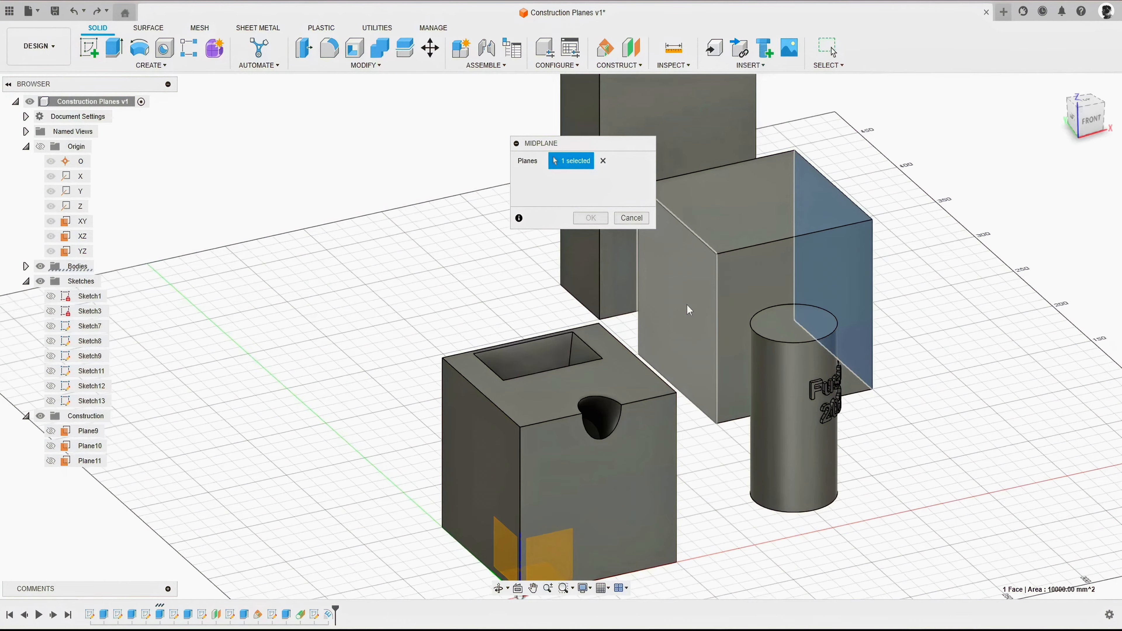
shift+middle_drag(692, 306, 643, 438)
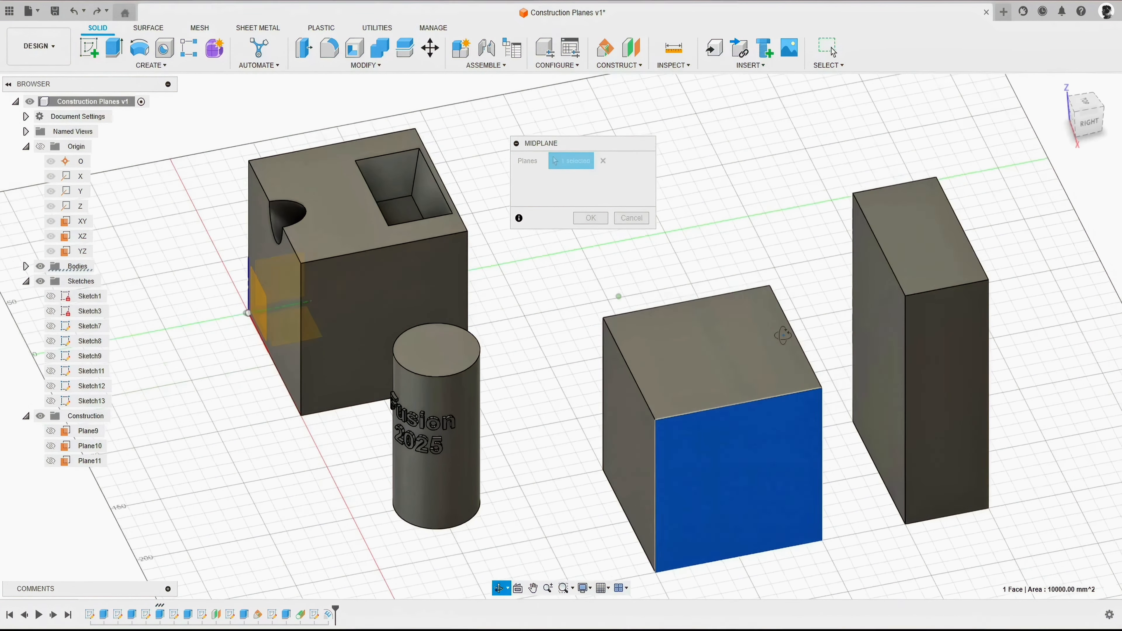
click(639, 428)
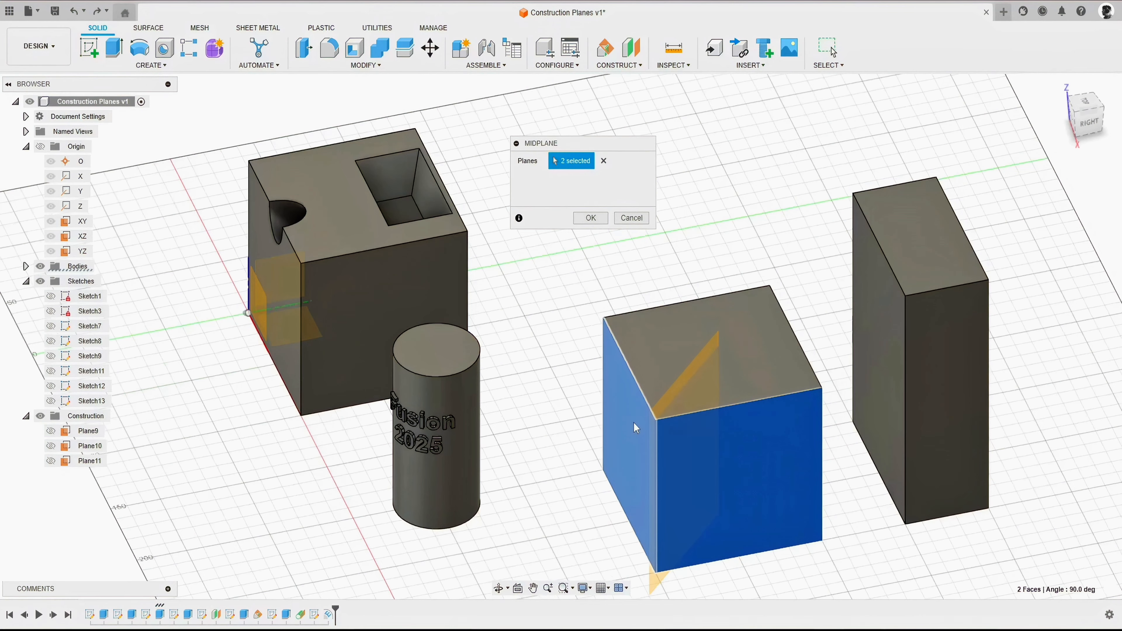
shift+middle_drag(690, 451, 634, 392)
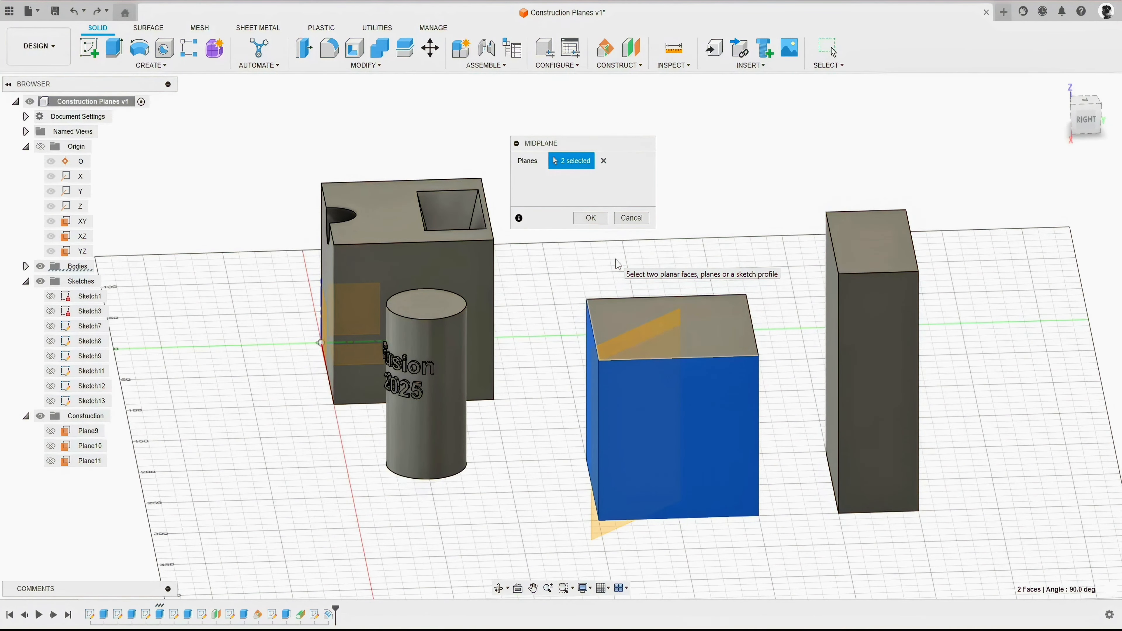
click(591, 218)
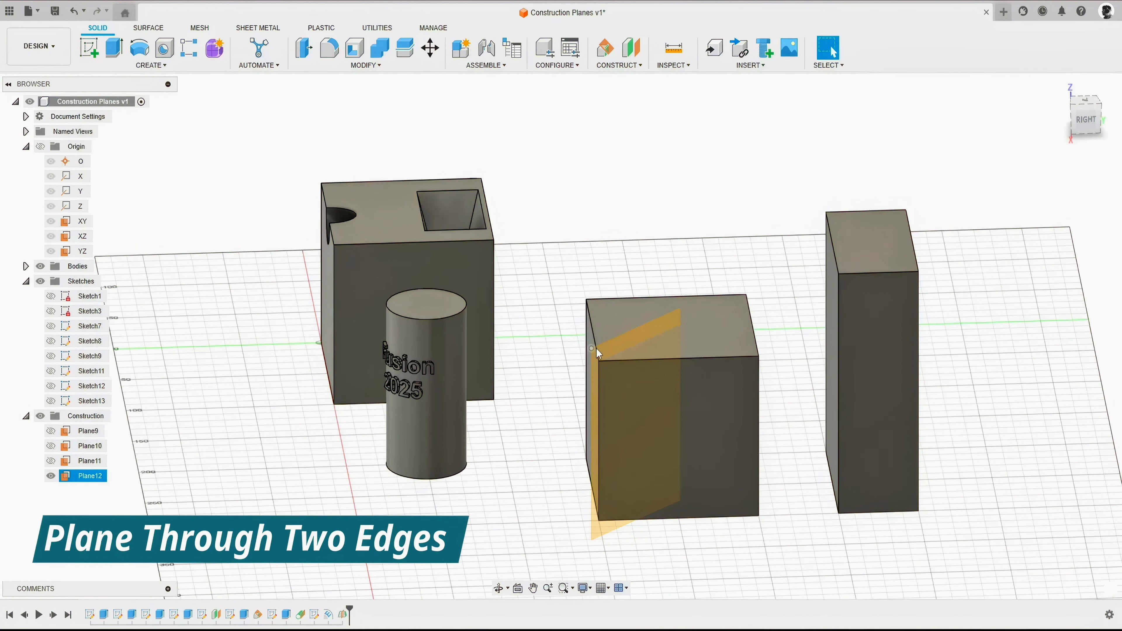
click(51, 476)
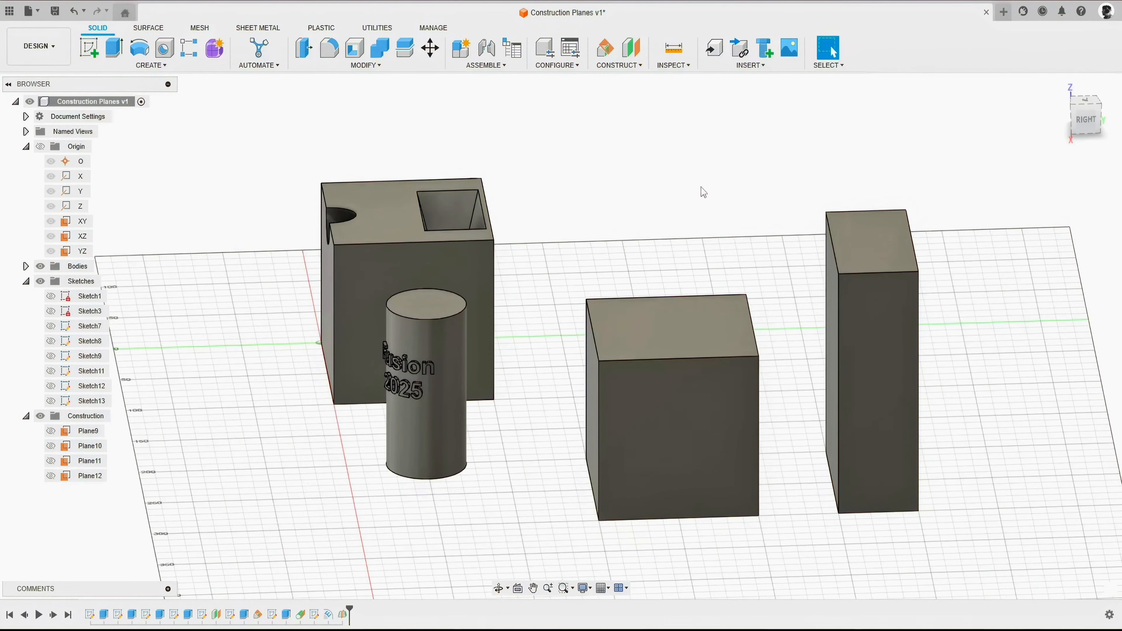
Create a plane through two edges: the plain cube's top edge facing the tall block and the tall block's nearest top edge
click(619, 66)
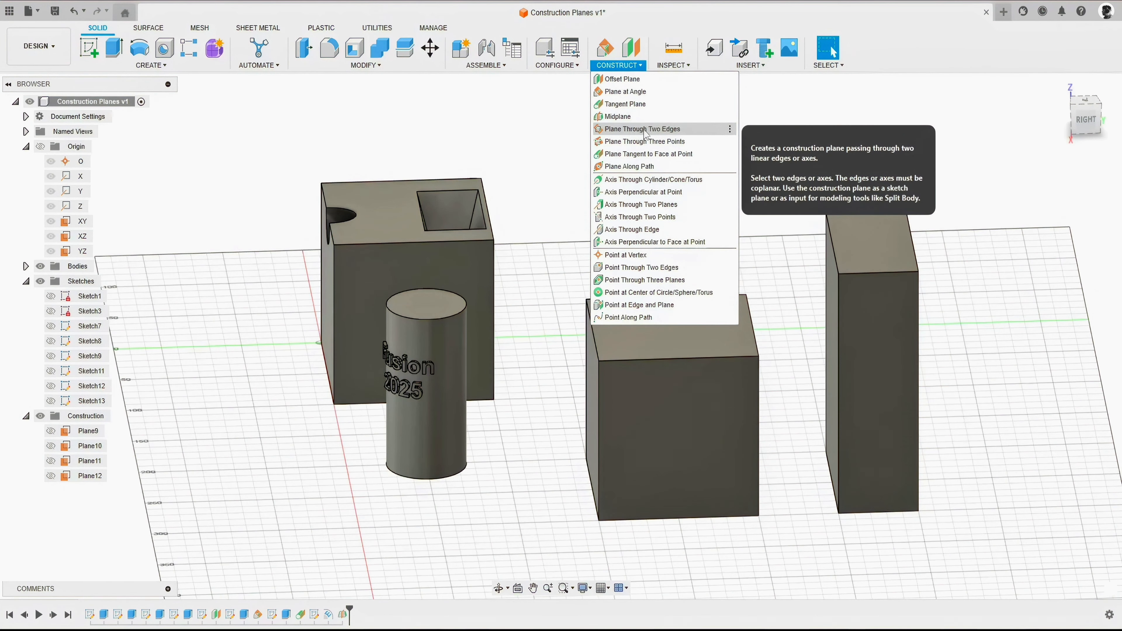
click(653, 130)
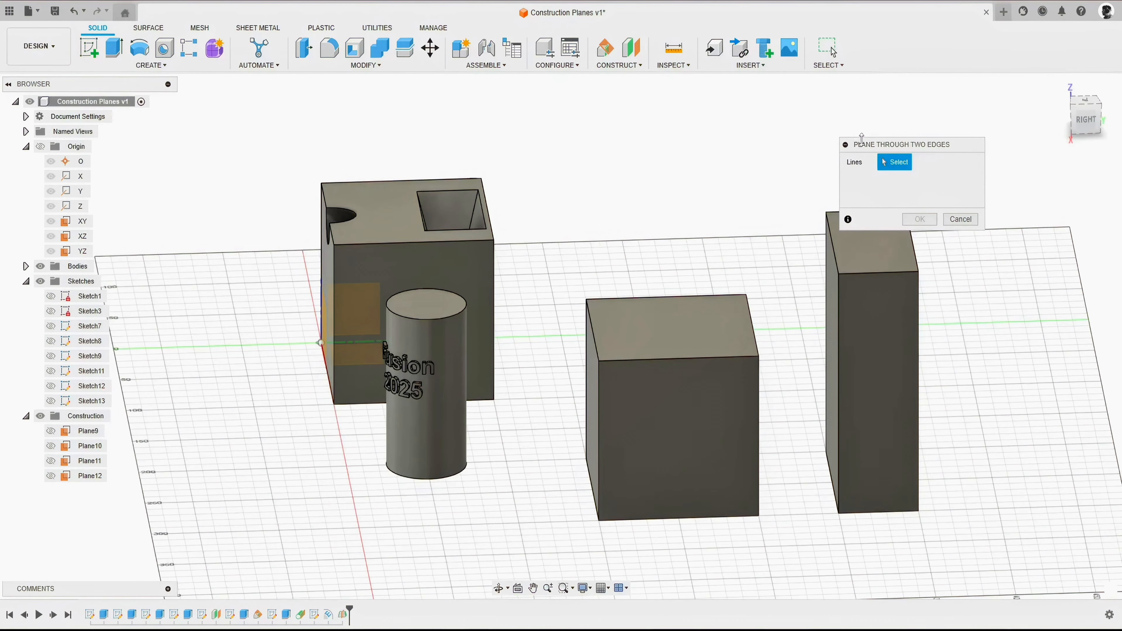
drag(876, 148, 637, 136)
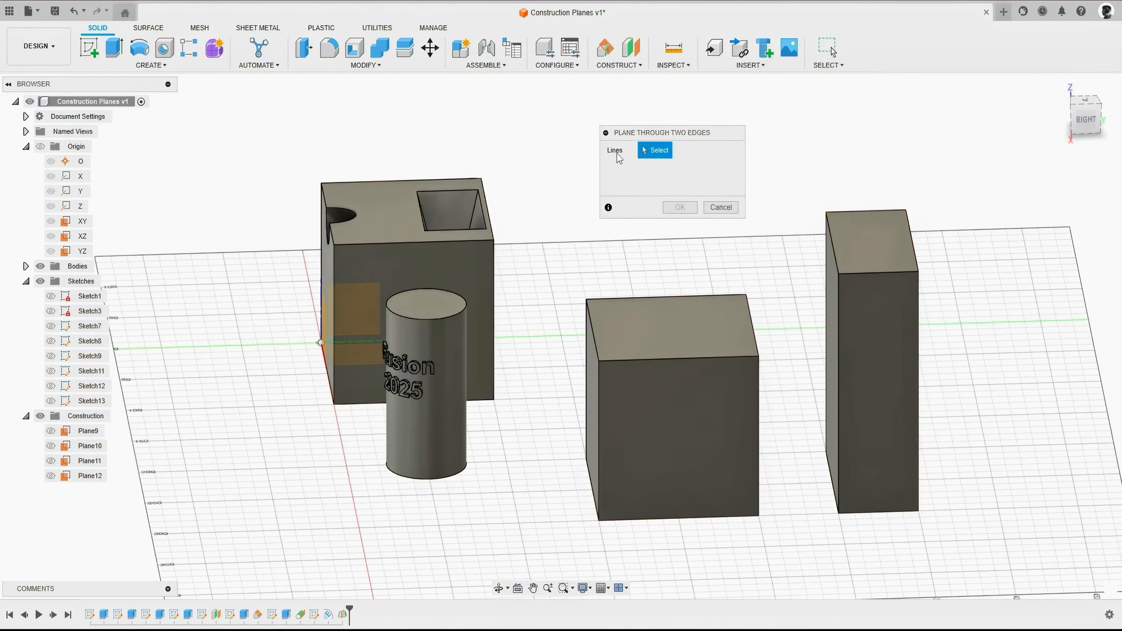
shift+middle_drag(667, 259, 751, 285)
middle_drag(751, 285, 584, 342)
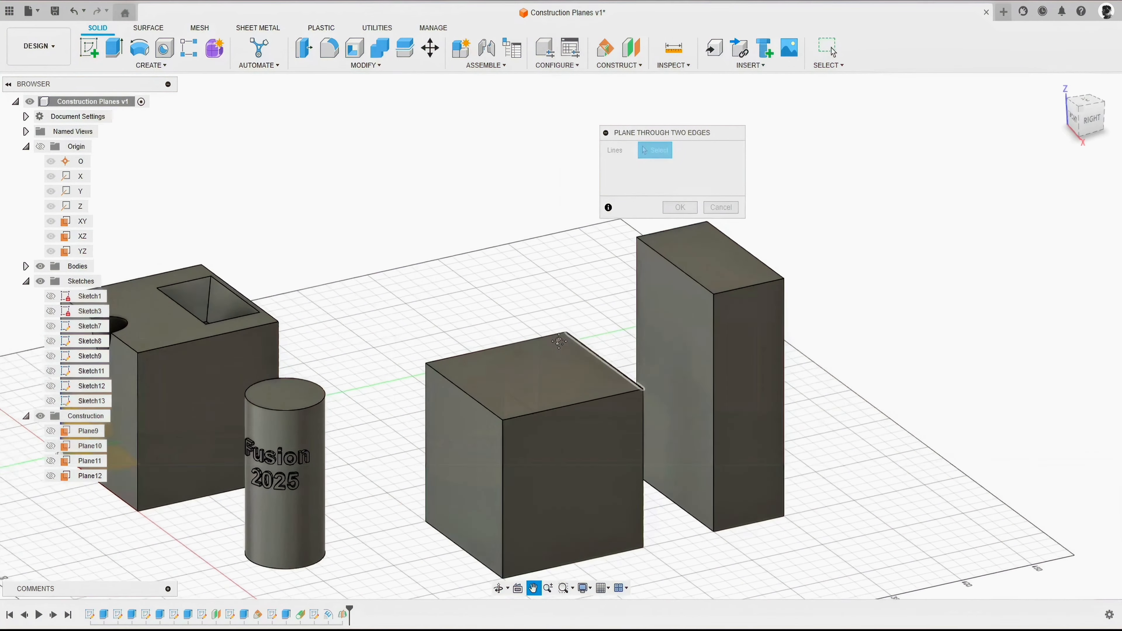
scroll(610, 312, up, 3)
drag(641, 136, 419, 166)
click(568, 368)
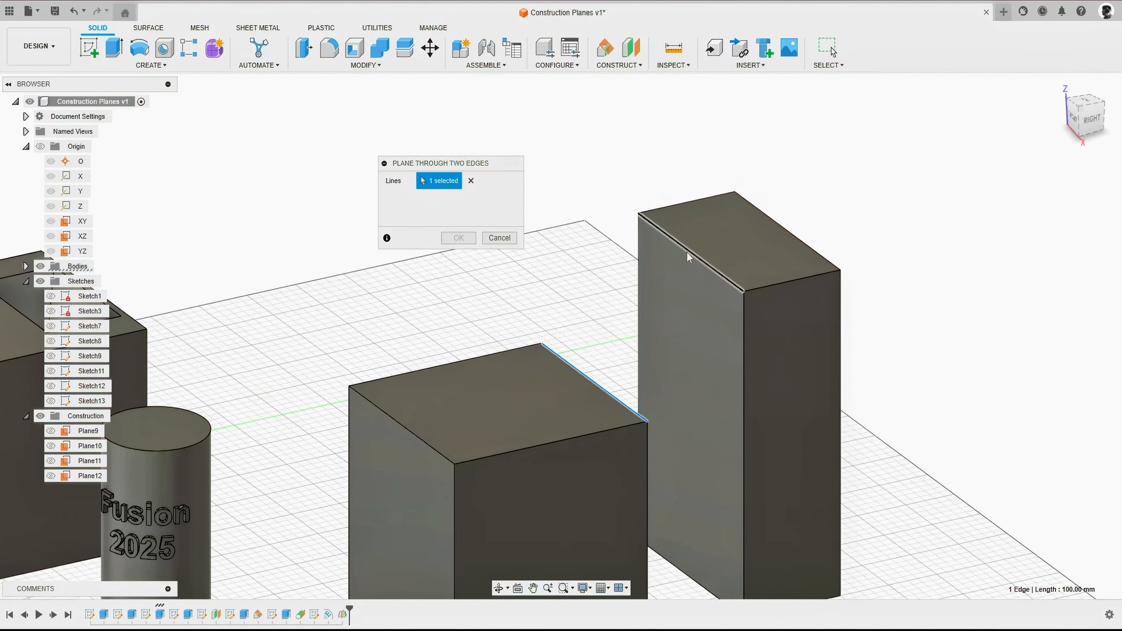
click(687, 253)
shift+middle_drag(624, 330, 610, 320)
click(467, 243)
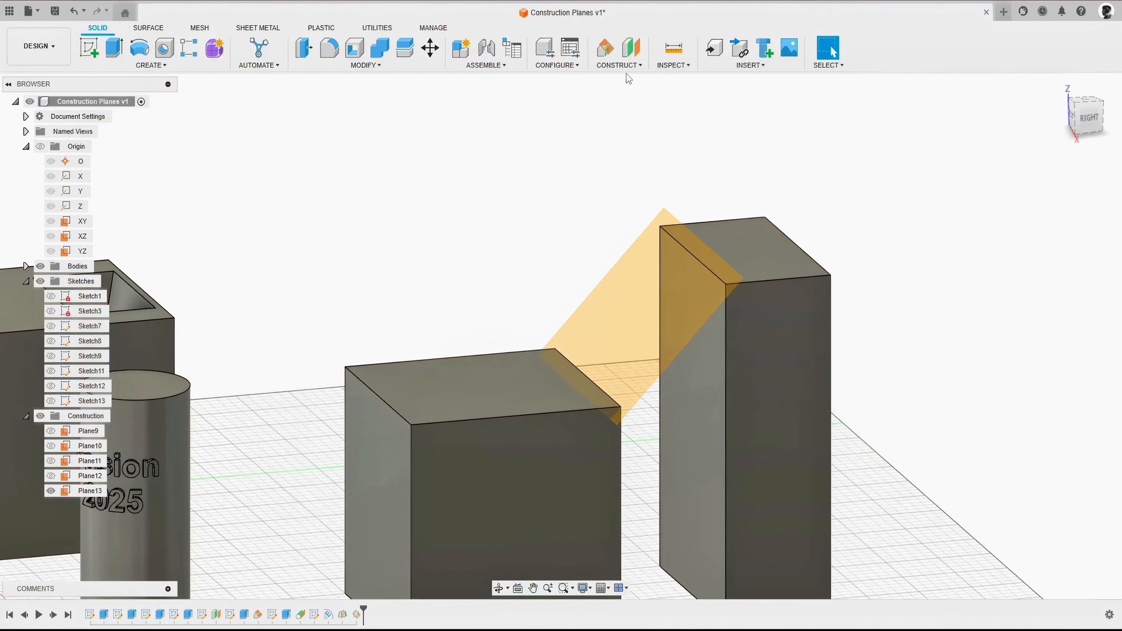
Create a second plane through two edges, using the plain cube's top front edge and the tall block's top rear edge
click(619, 65)
click(627, 129)
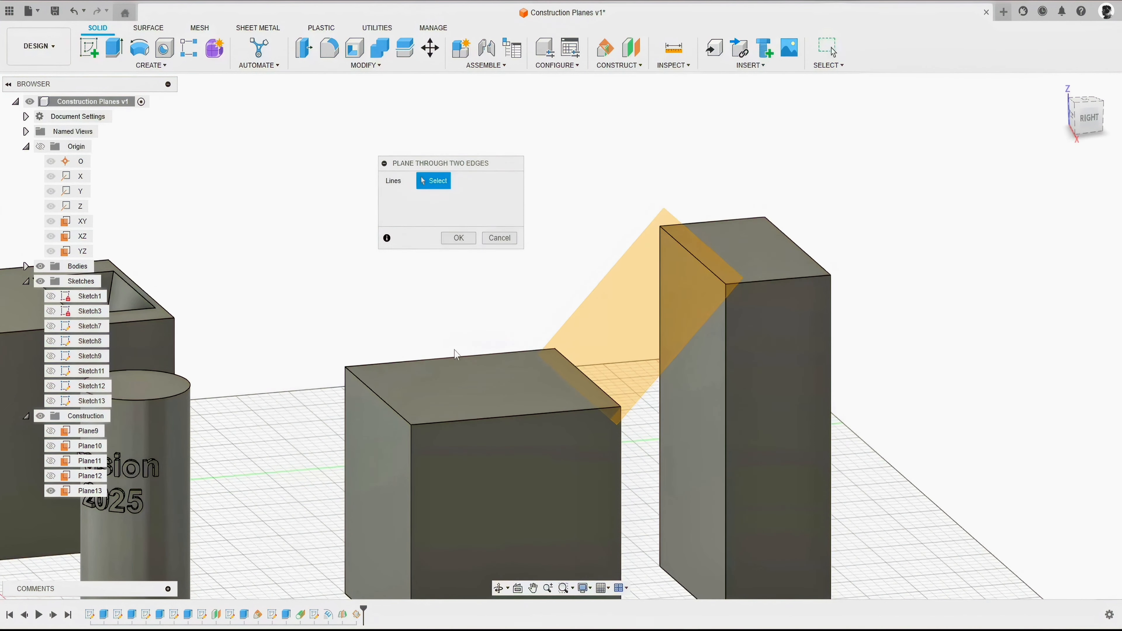
click(374, 397)
click(786, 235)
mouse_move(737, 251)
shift+middle_down()
mouse_move(711, 230)
mouse_move(751, 241)
shift+middle_up()
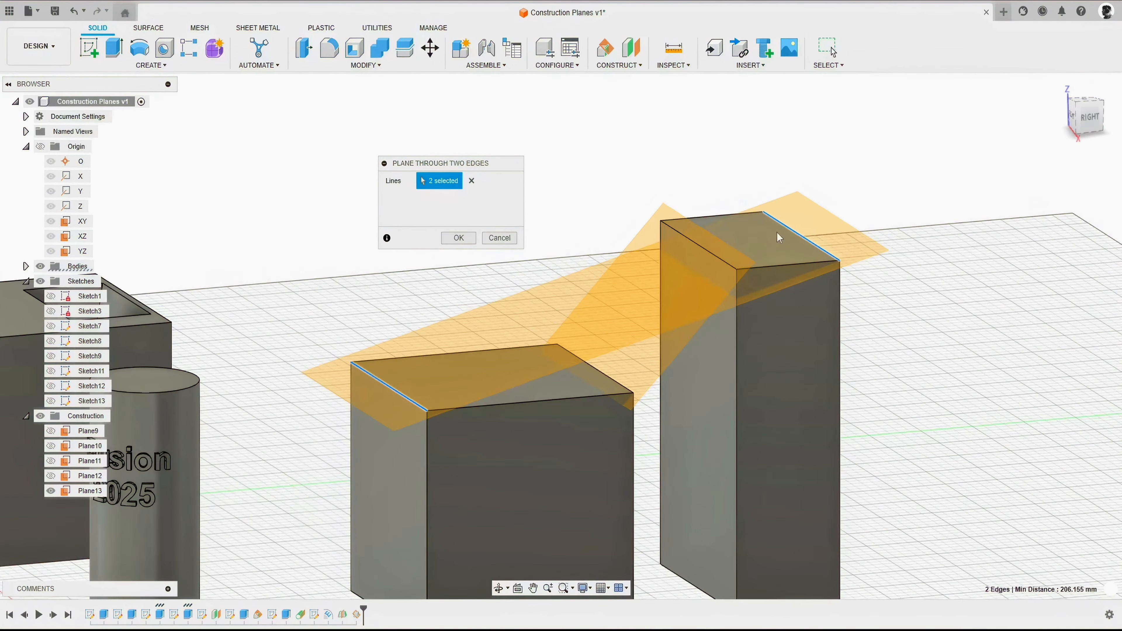
click(462, 241)
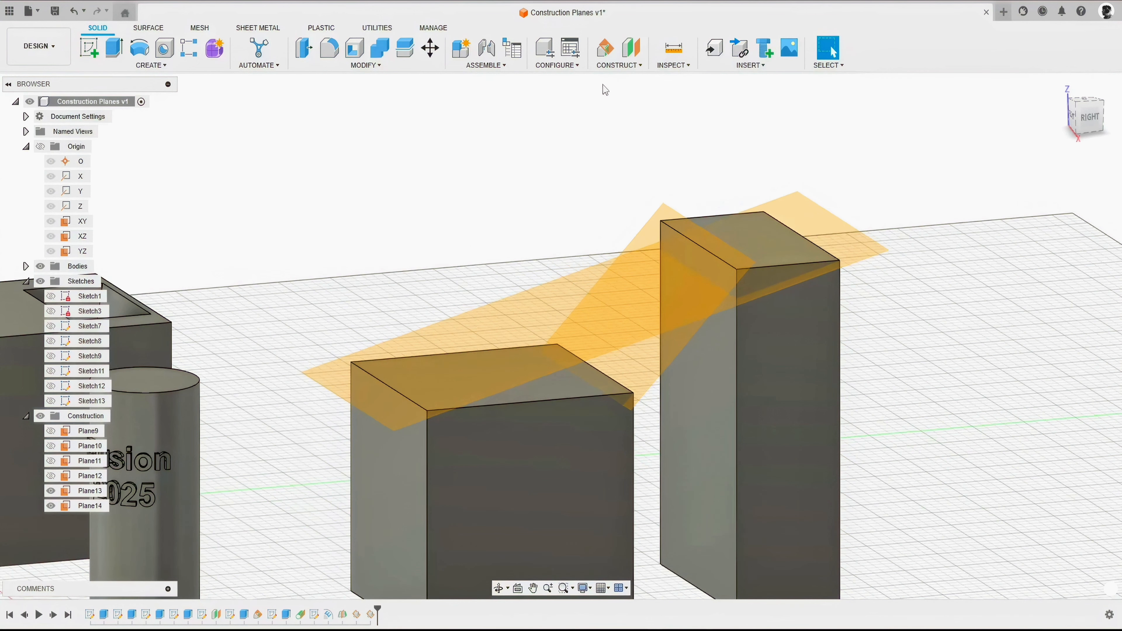
click(618, 66)
click(626, 130)
click(405, 394)
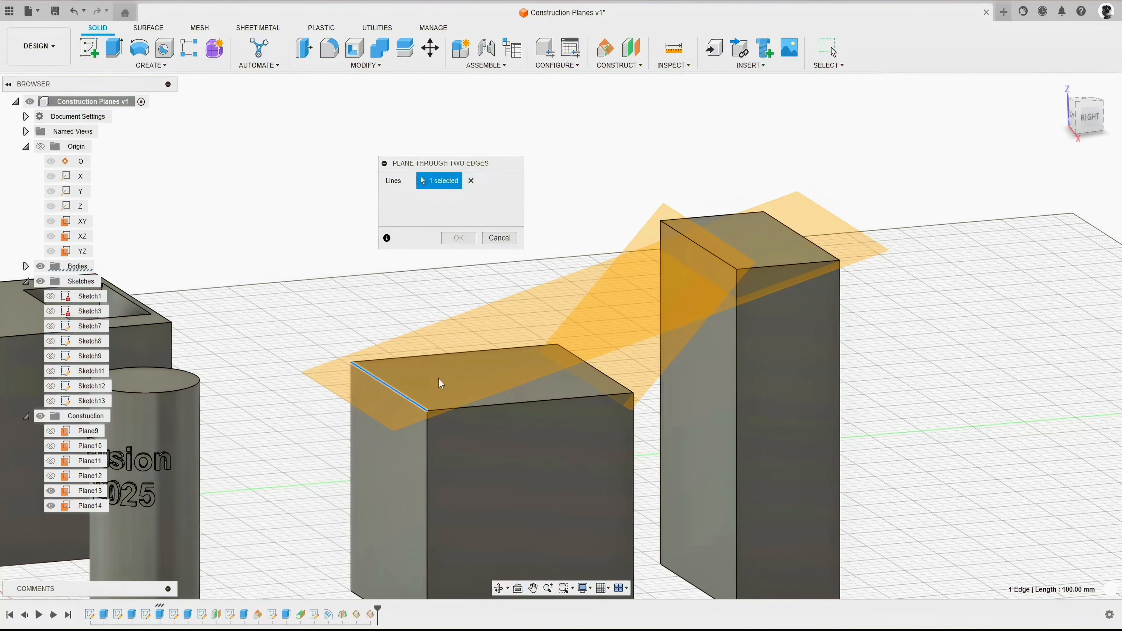
key(Escape)
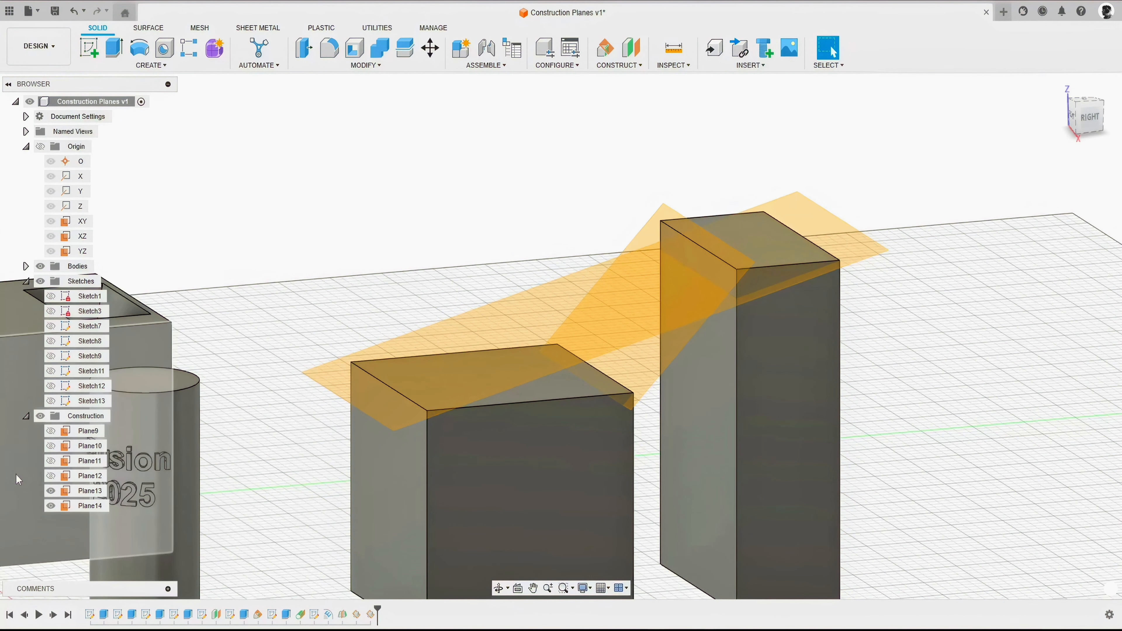
Hide the longer two-edge plane and sketch a rectangle on the steeper one between the plain cube and the tall block
click(51, 507)
click(600, 282)
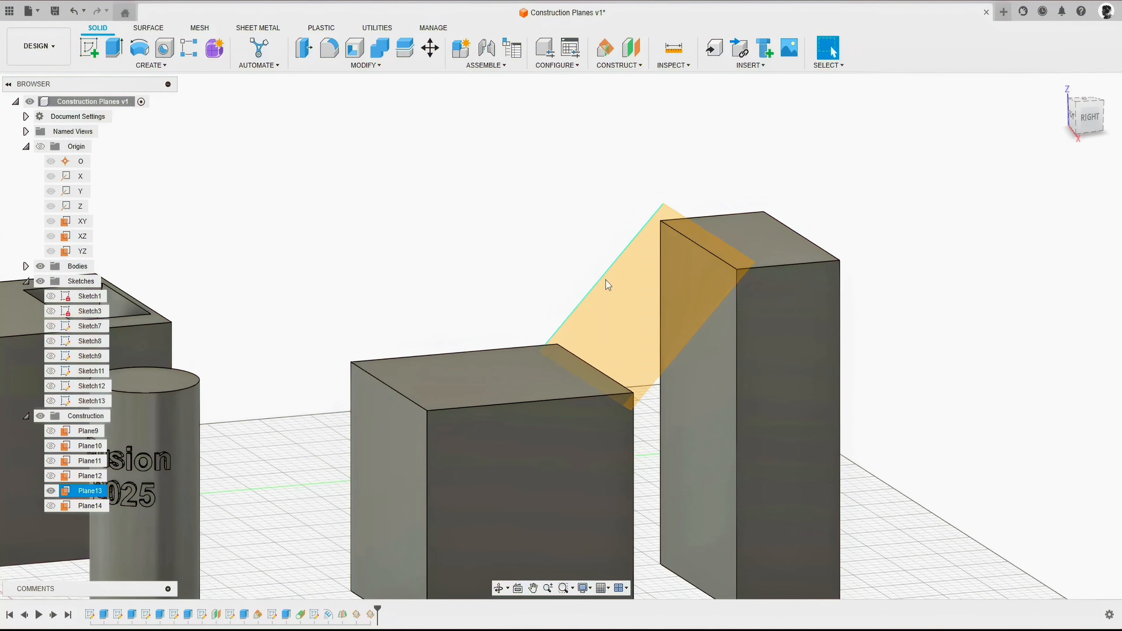
right_click(607, 281)
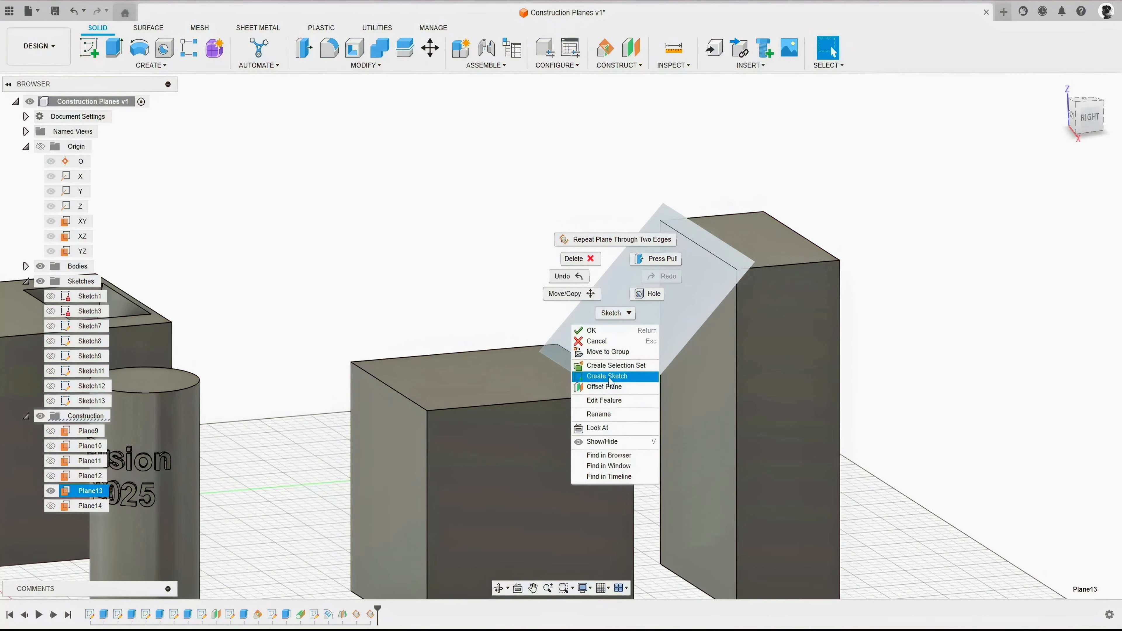
click(612, 376)
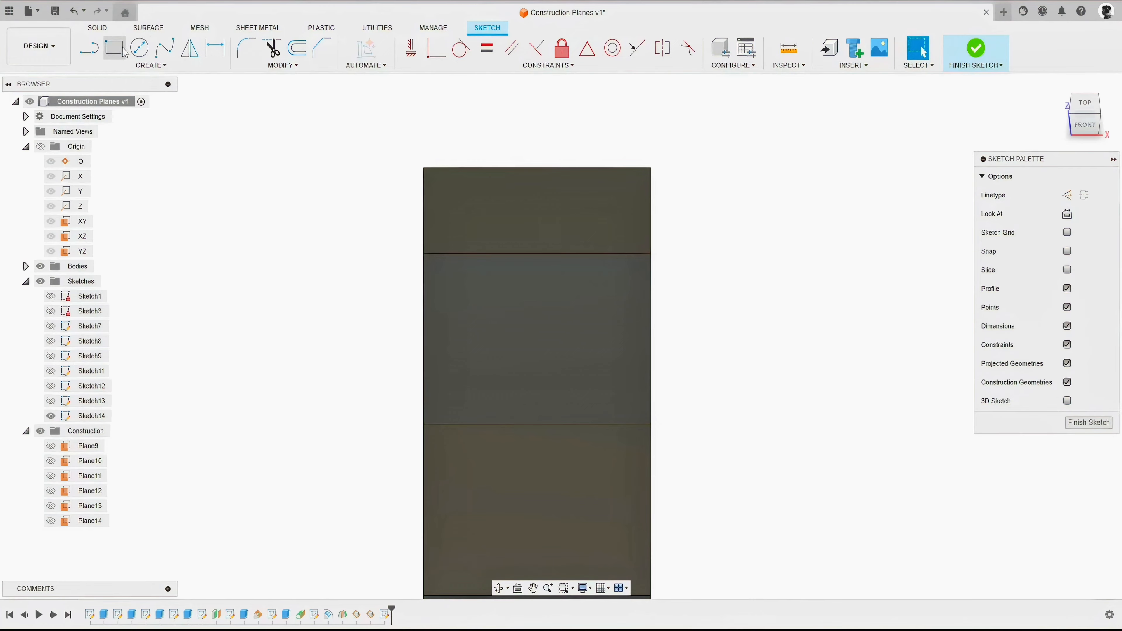
click(118, 56)
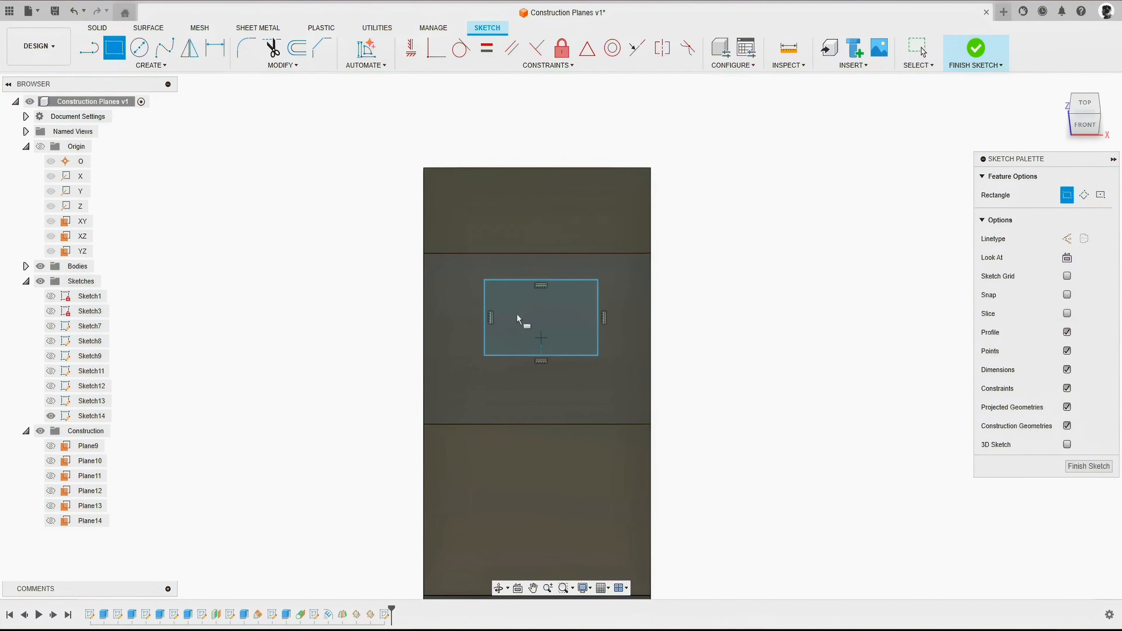
Extrude the rectangle -155 mm as a cut running at an angle through the tall block
key(e)
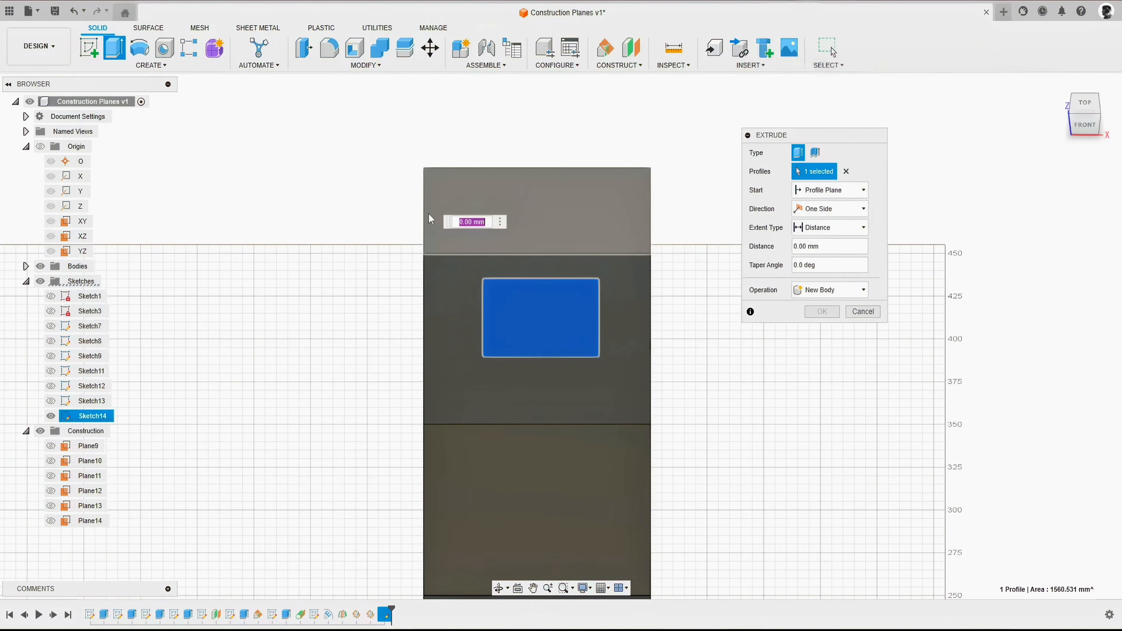
mouse_move(629, 288)
shift+middle_down()
mouse_move(513, 243)
mouse_move(560, 262)
mouse_move(546, 270)
shift+middle_up()
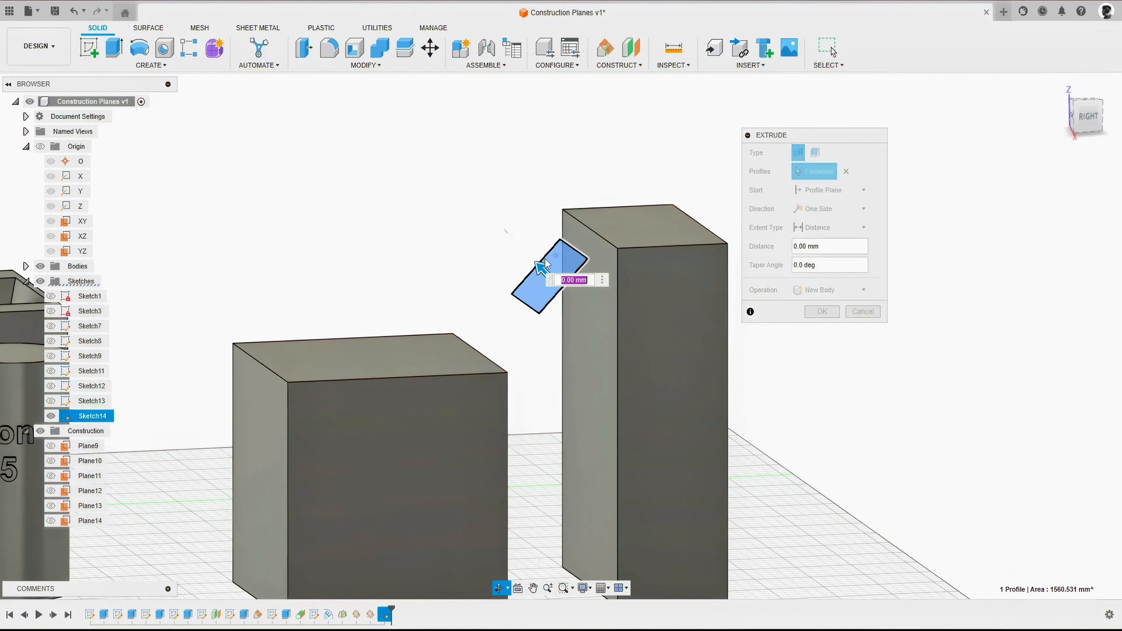
drag(538, 269, 803, 419)
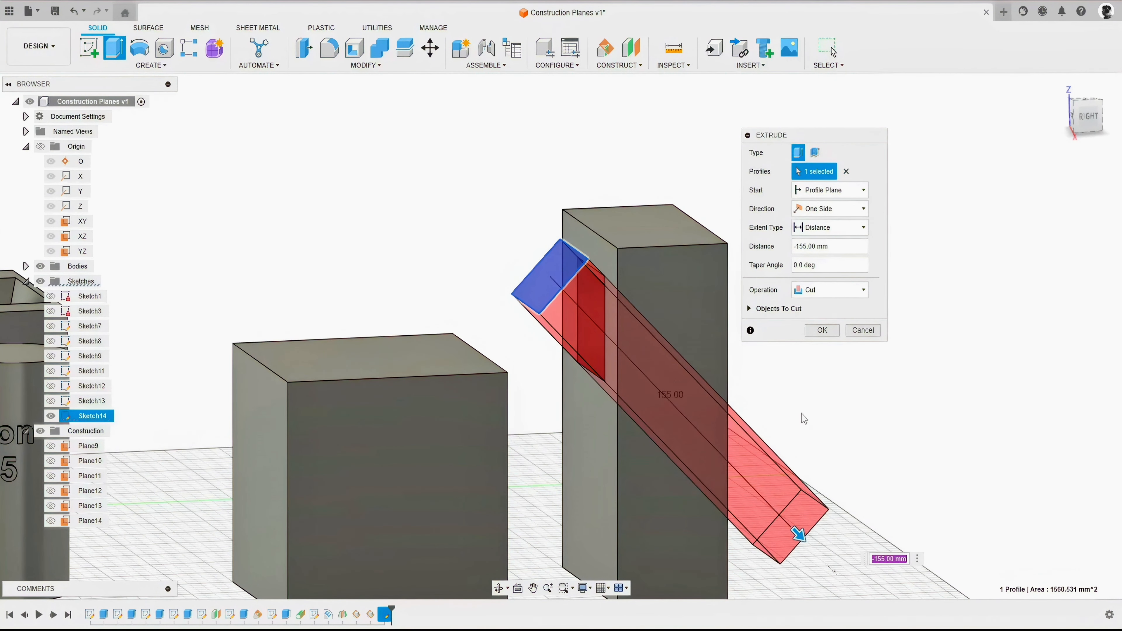
click(825, 331)
shift+middle_drag(752, 306, 807, 240)
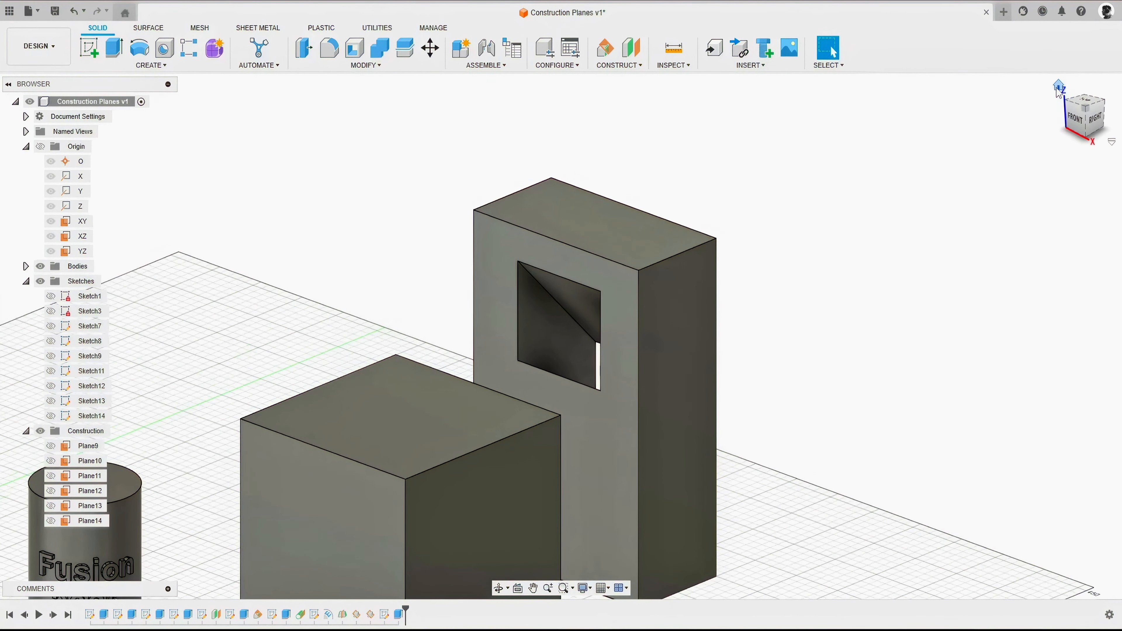
click(1059, 85)
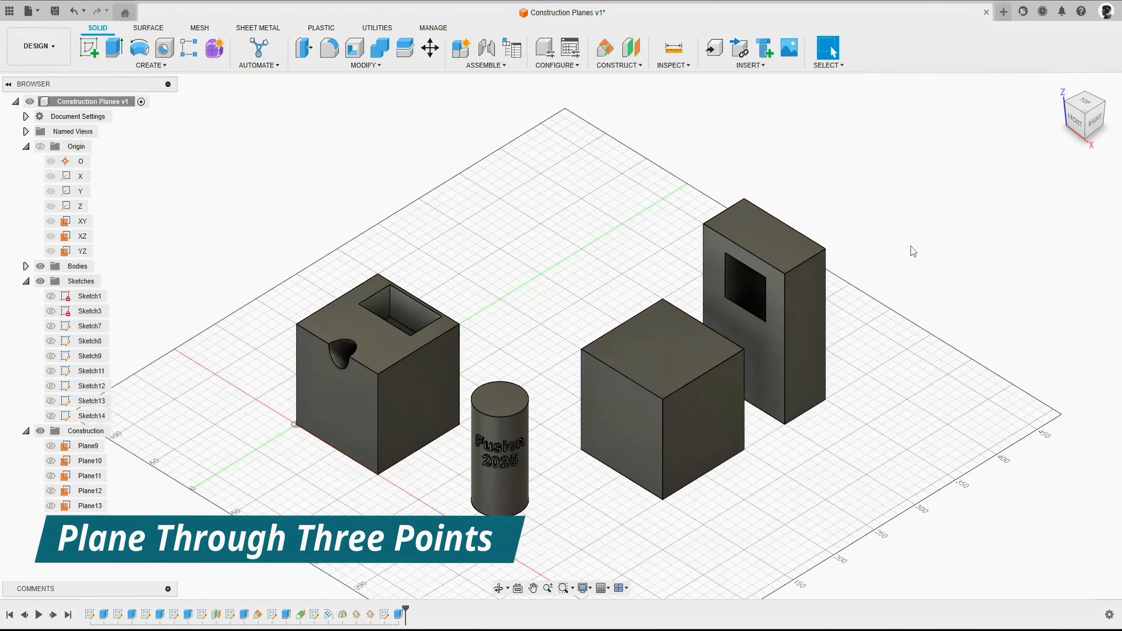
Create a plane through the plain cube's top front-left corner, the tall block's top rear-left corner and its opening's lower-right corner, and hide it
click(619, 65)
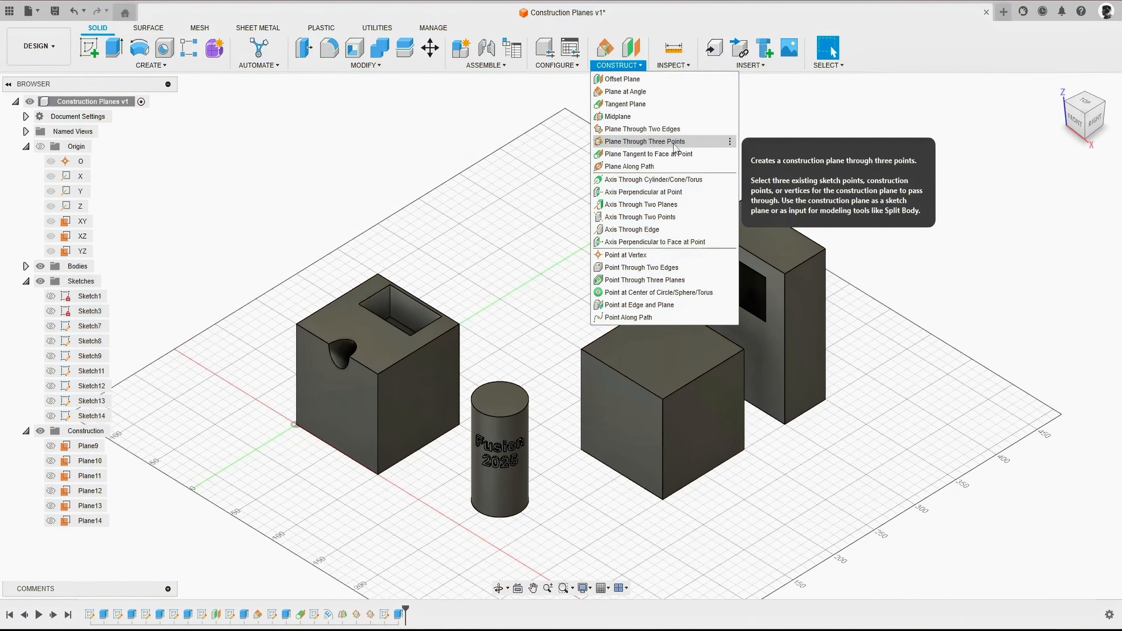
click(645, 142)
drag(1021, 159, 890, 146)
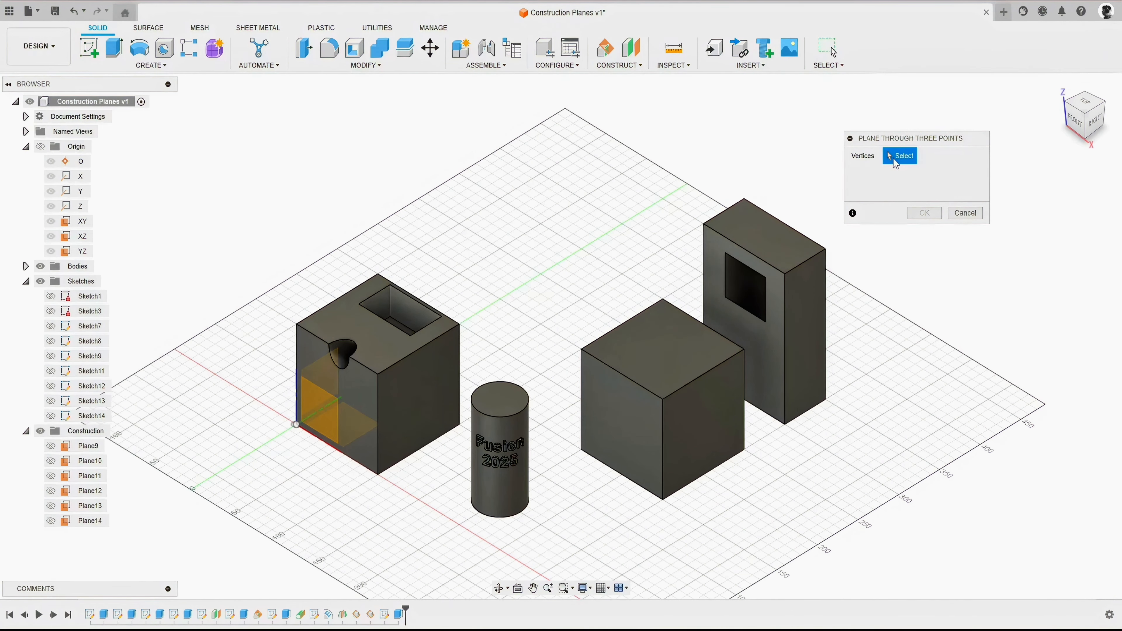
scroll(637, 348, up, 2)
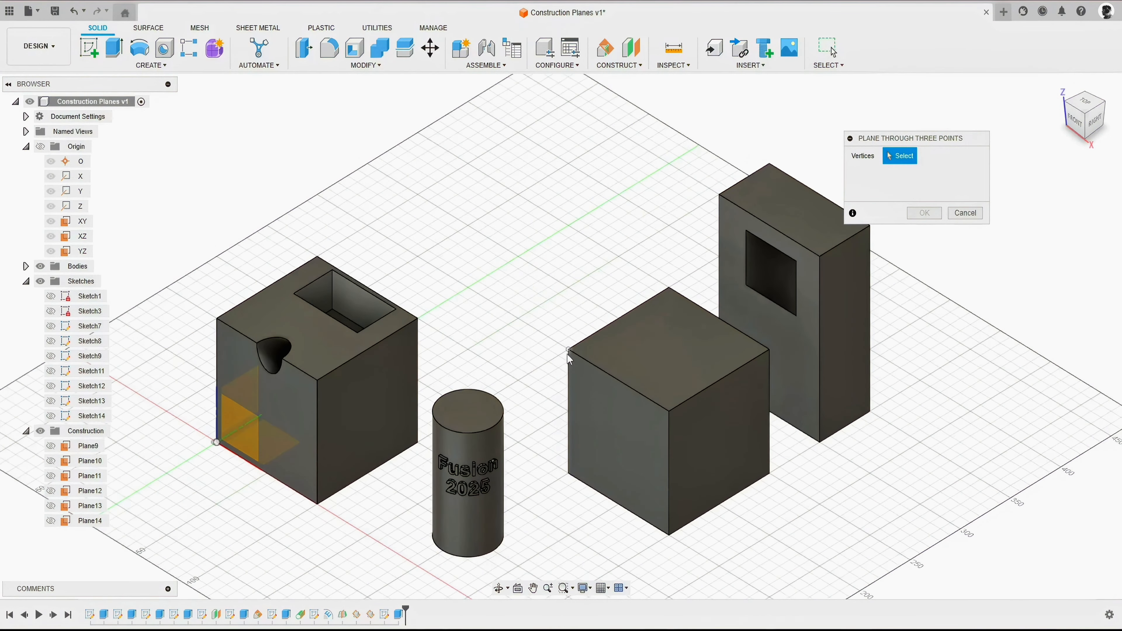
click(570, 349)
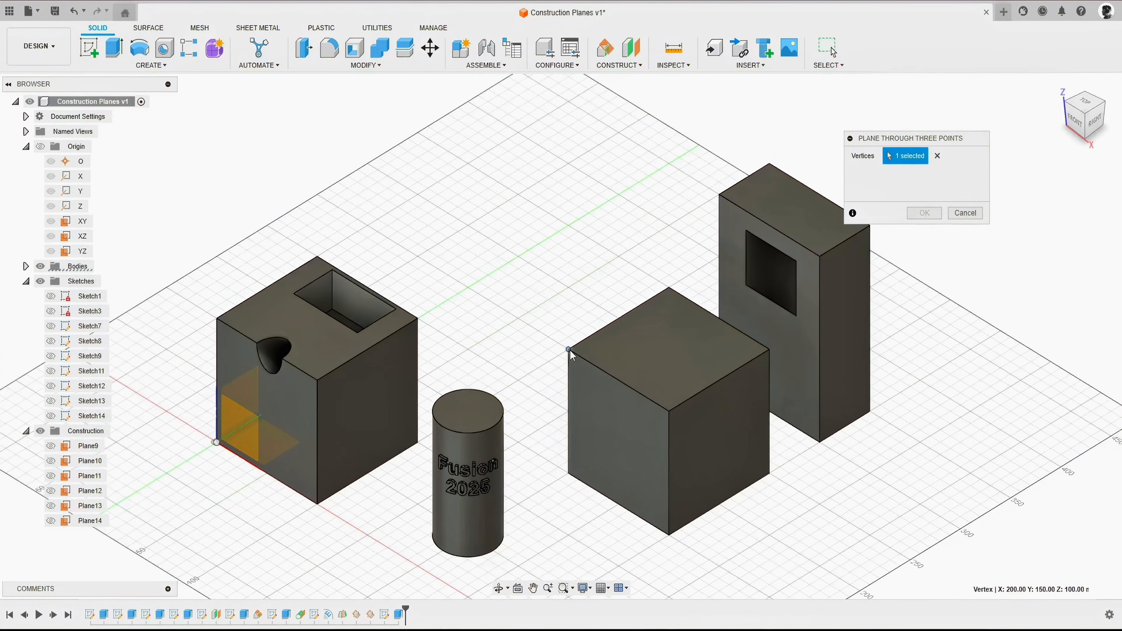
click(770, 163)
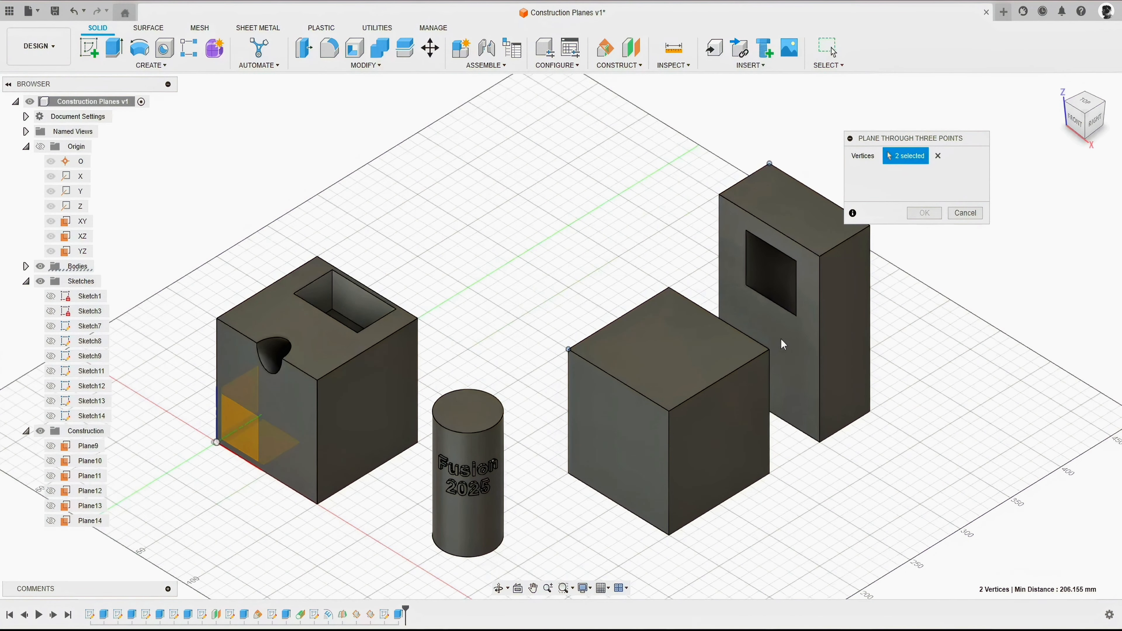
shift+middle_drag(781, 339, 754, 309)
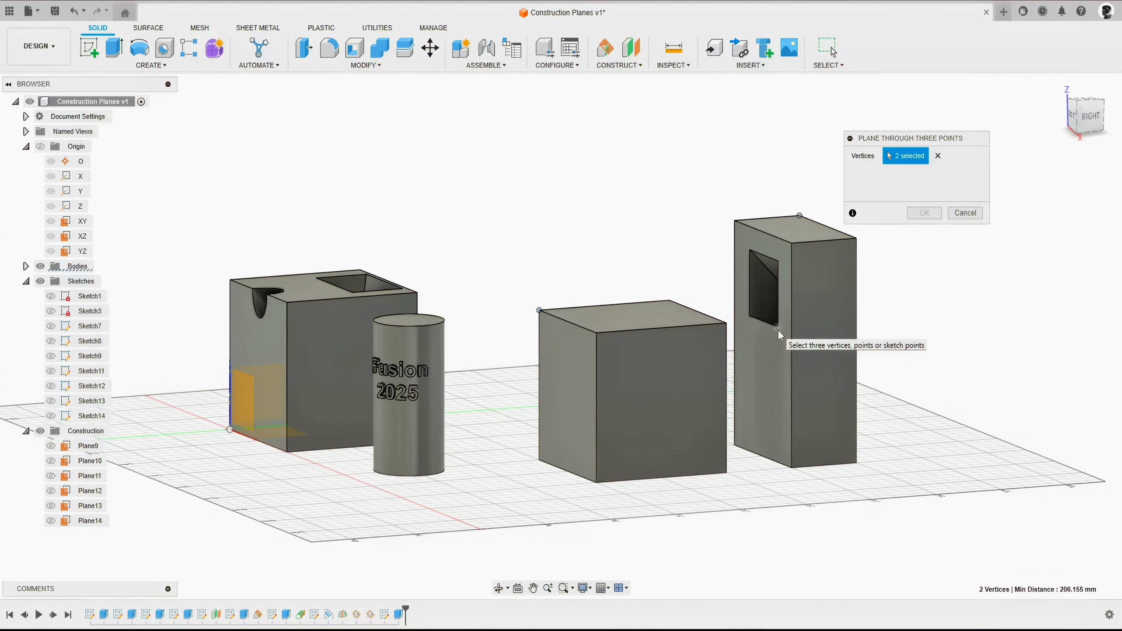
click(778, 330)
shift+middle_drag(672, 263, 751, 256)
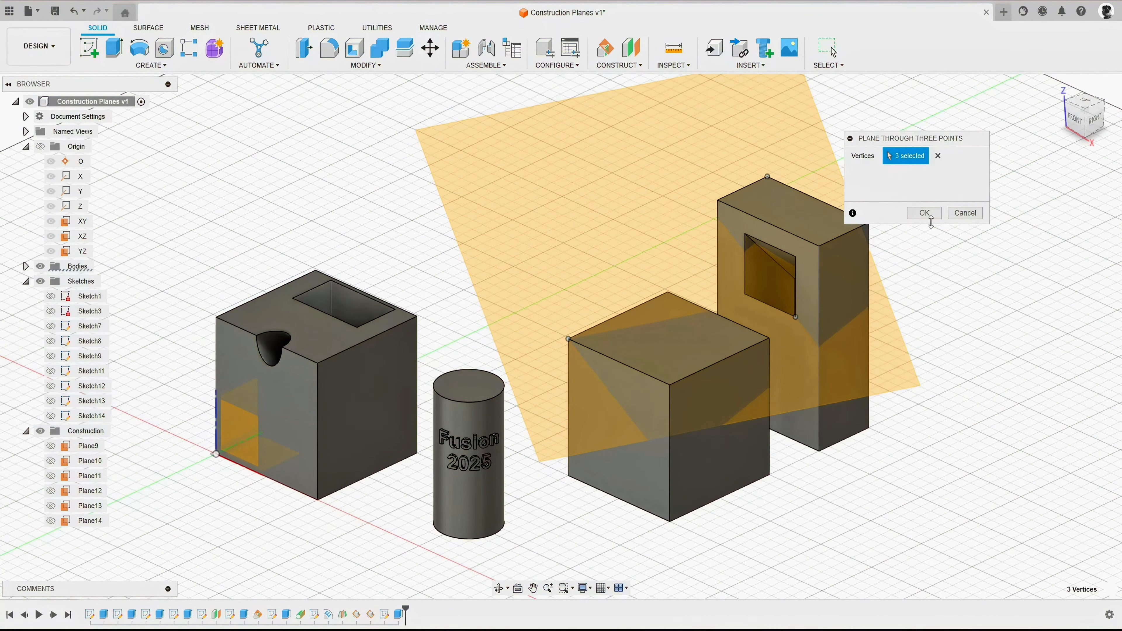
click(924, 213)
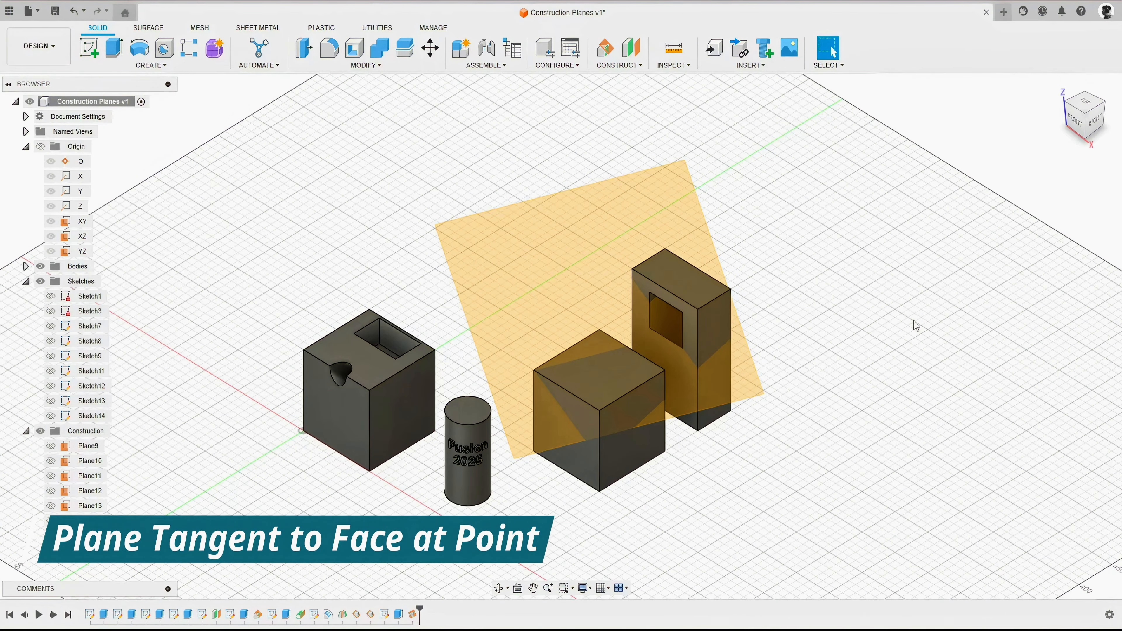
click(51, 536)
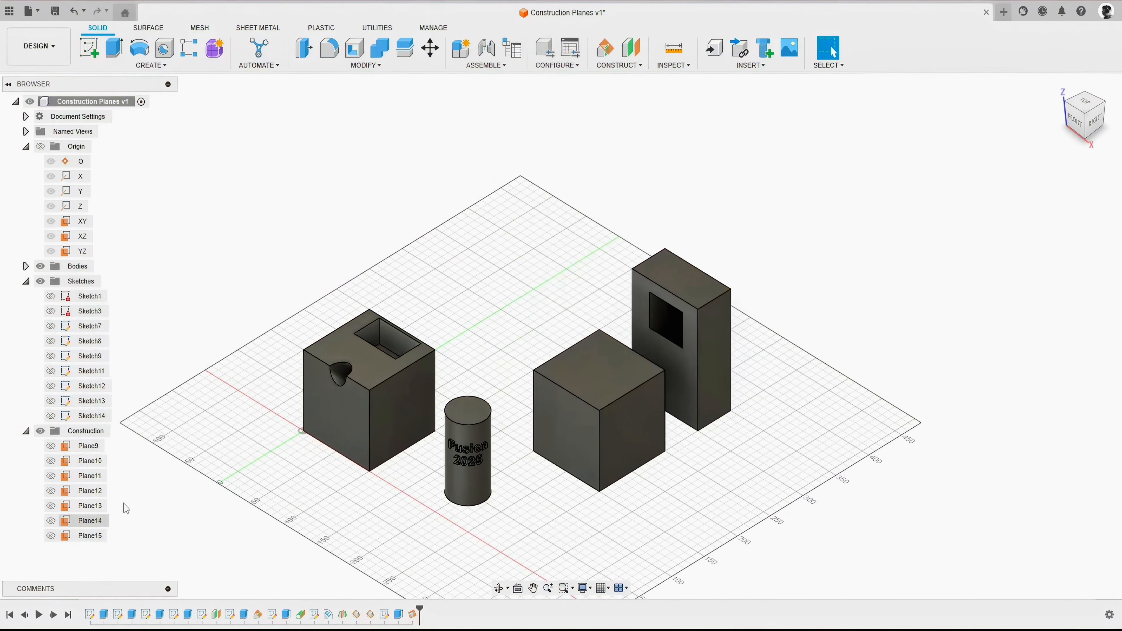
Create a plane tangent to the cylinder's side face, located by the top front-right corner of the cube with the cutouts
click(619, 64)
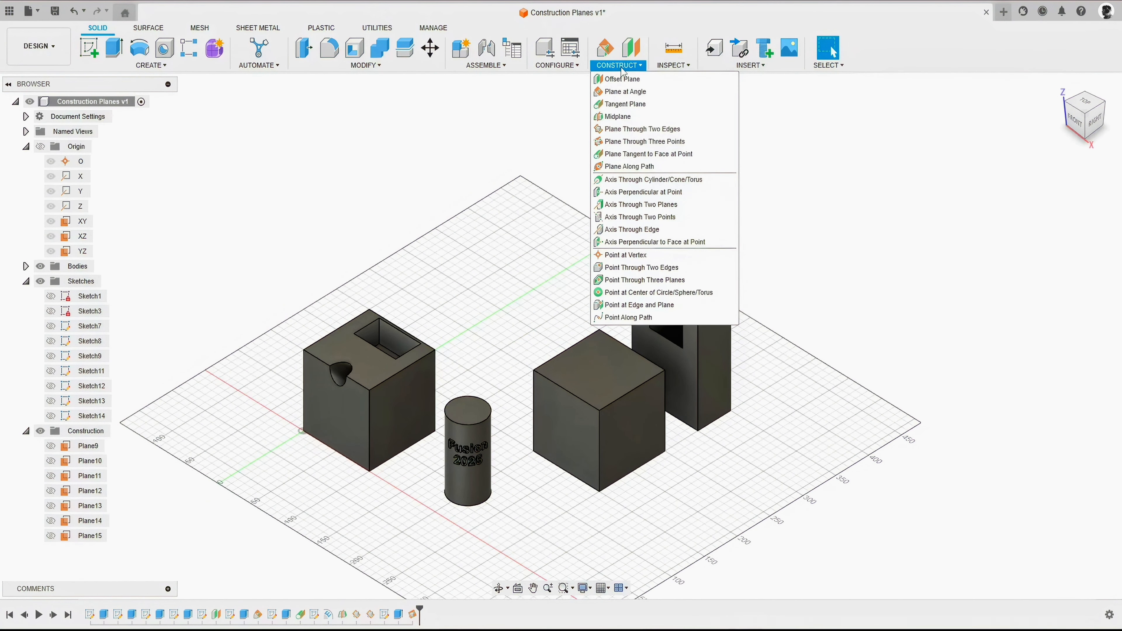
click(667, 158)
scroll(401, 526, up, 5)
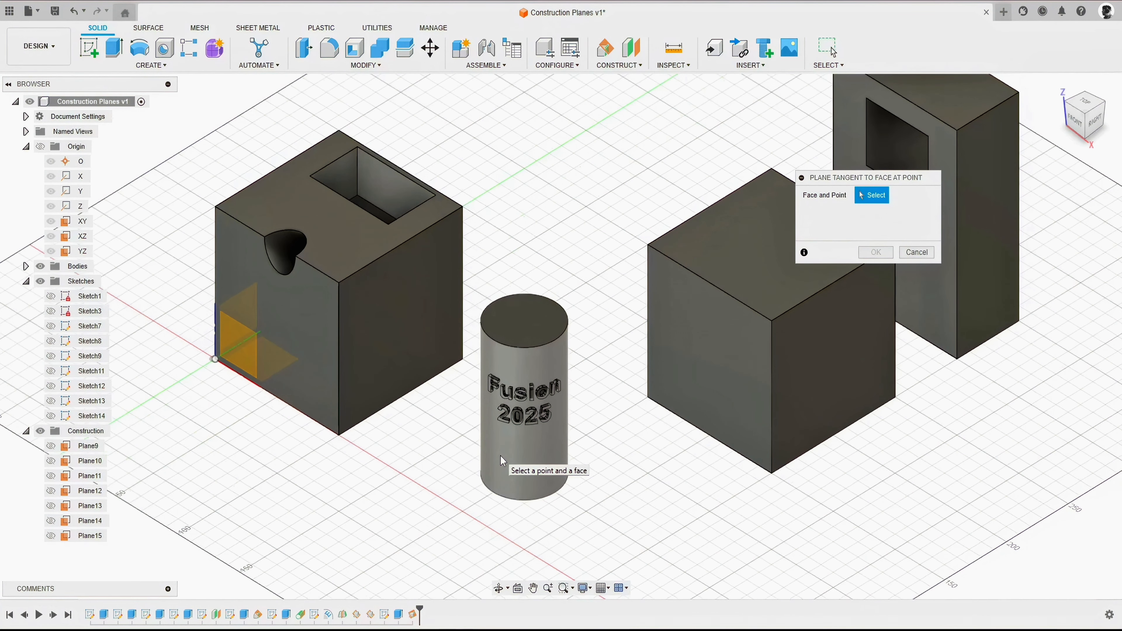
click(514, 448)
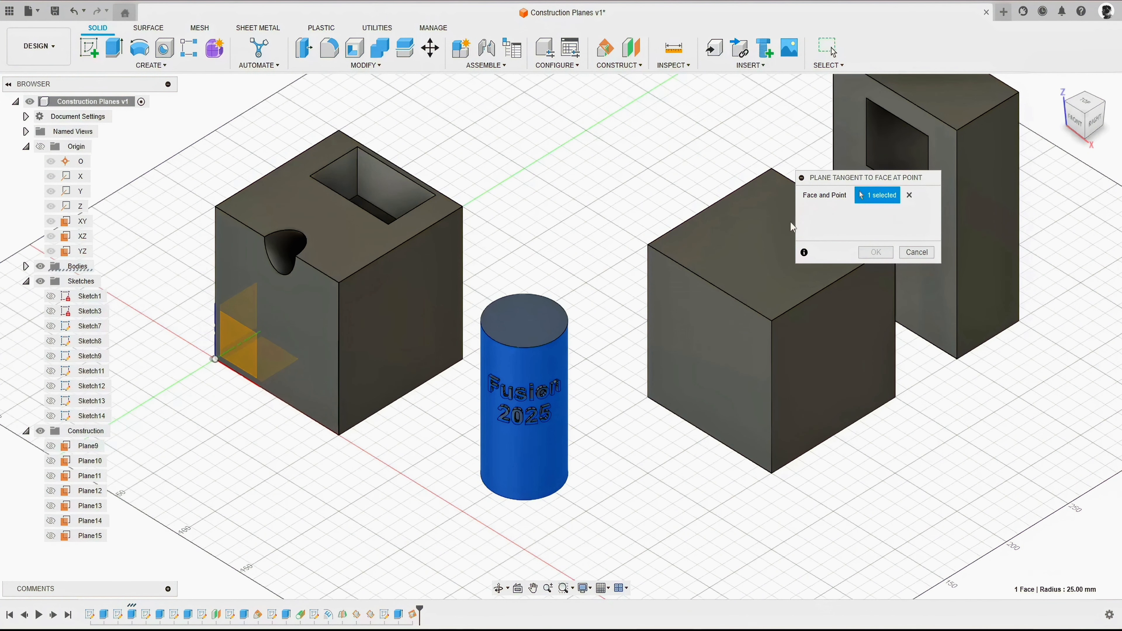
scroll(490, 261, down, 2)
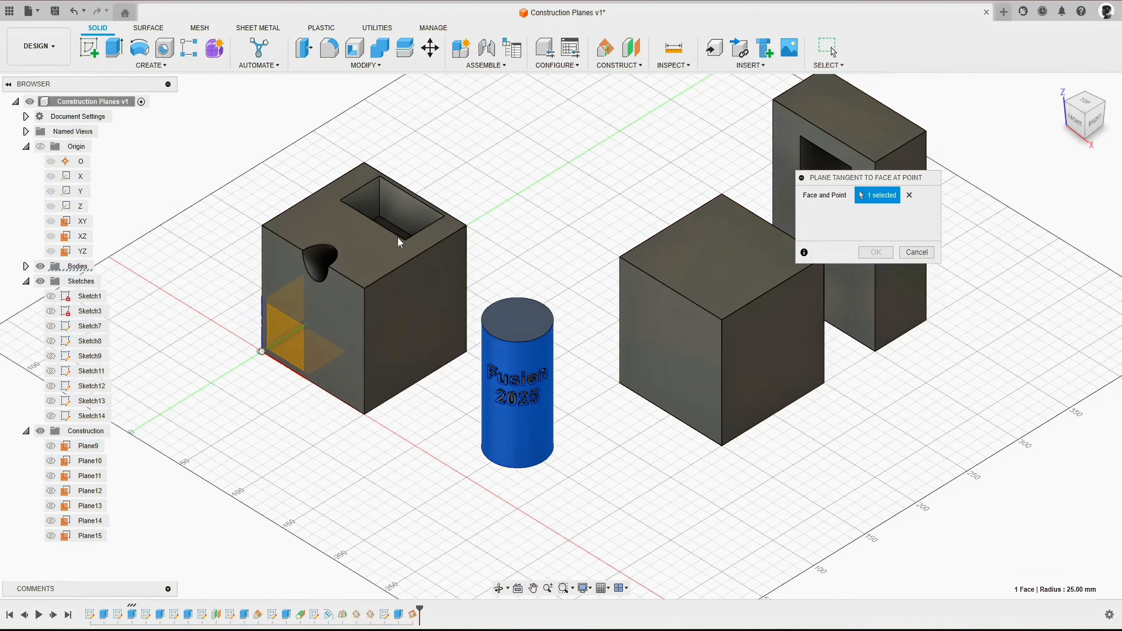
shift+middle_drag(400, 242, 411, 353)
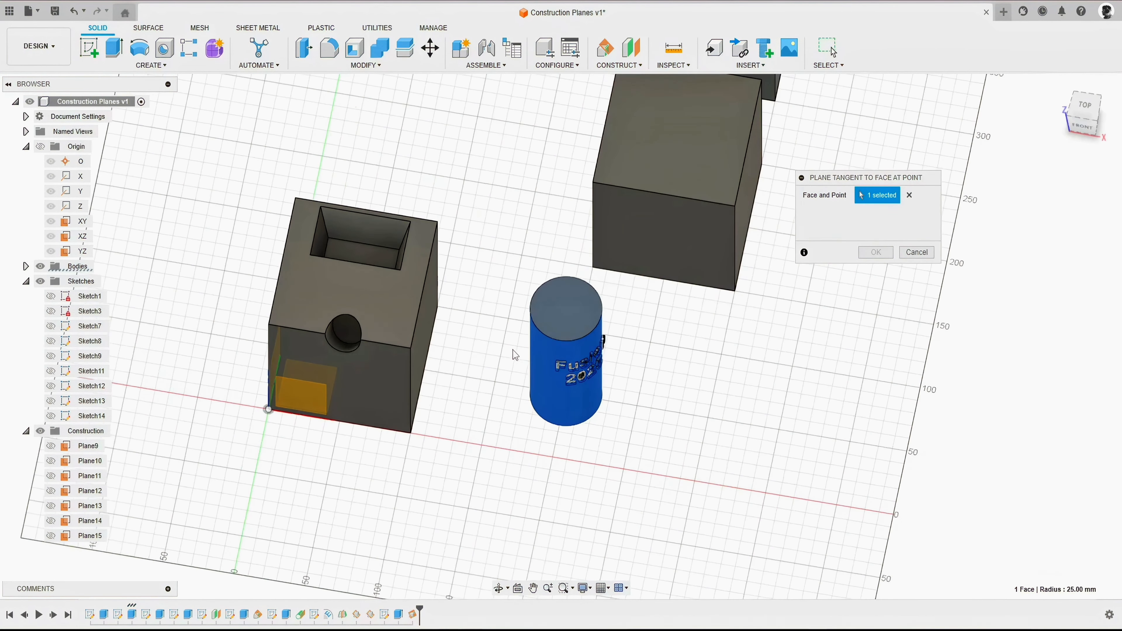
click(411, 353)
shift+middle_drag(460, 350, 517, 315)
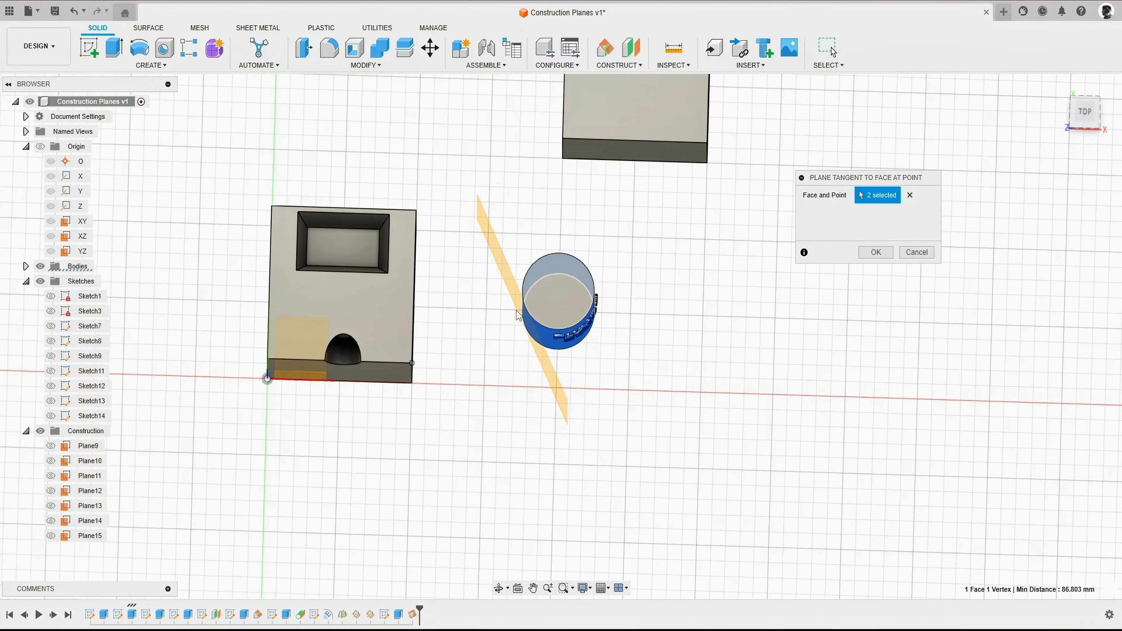
shift+middle_drag(460, 356, 431, 363)
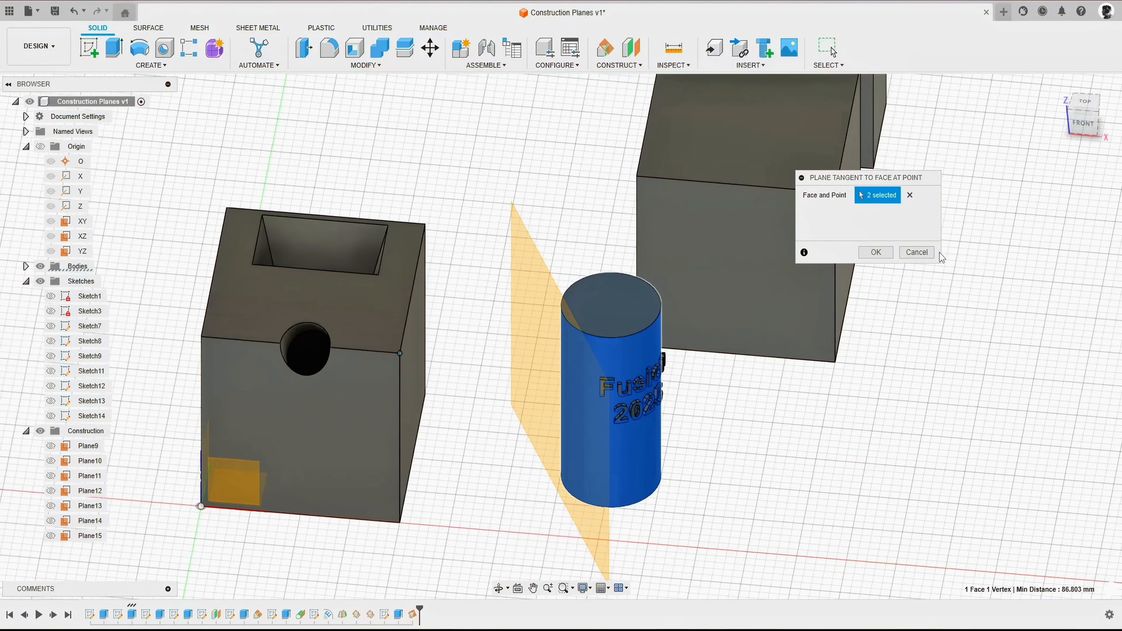
click(876, 252)
Sketch a 25 mm diameter circle on the cylinder's tangent-at-point plane, in the upper half of the cylinder
click(542, 296)
right_click(543, 297)
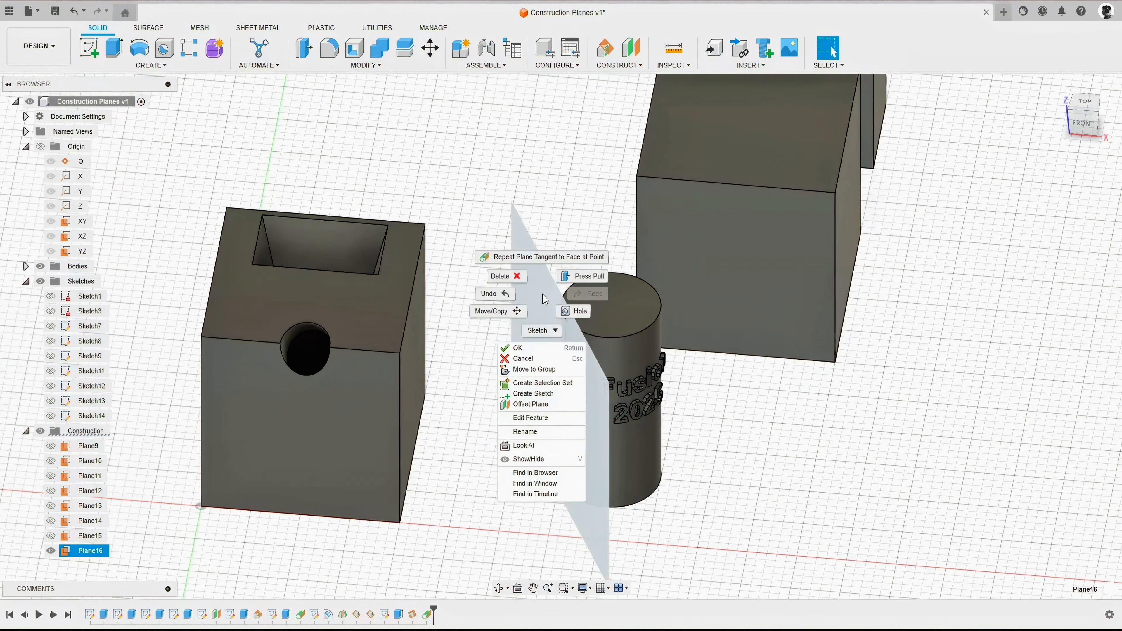
click(526, 393)
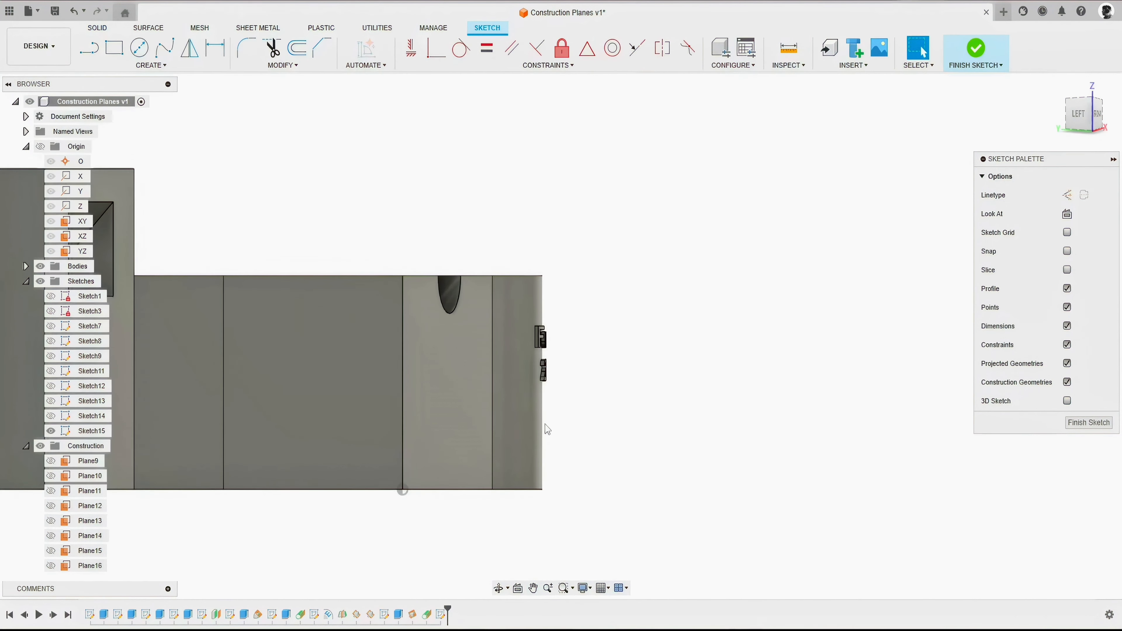
click(139, 47)
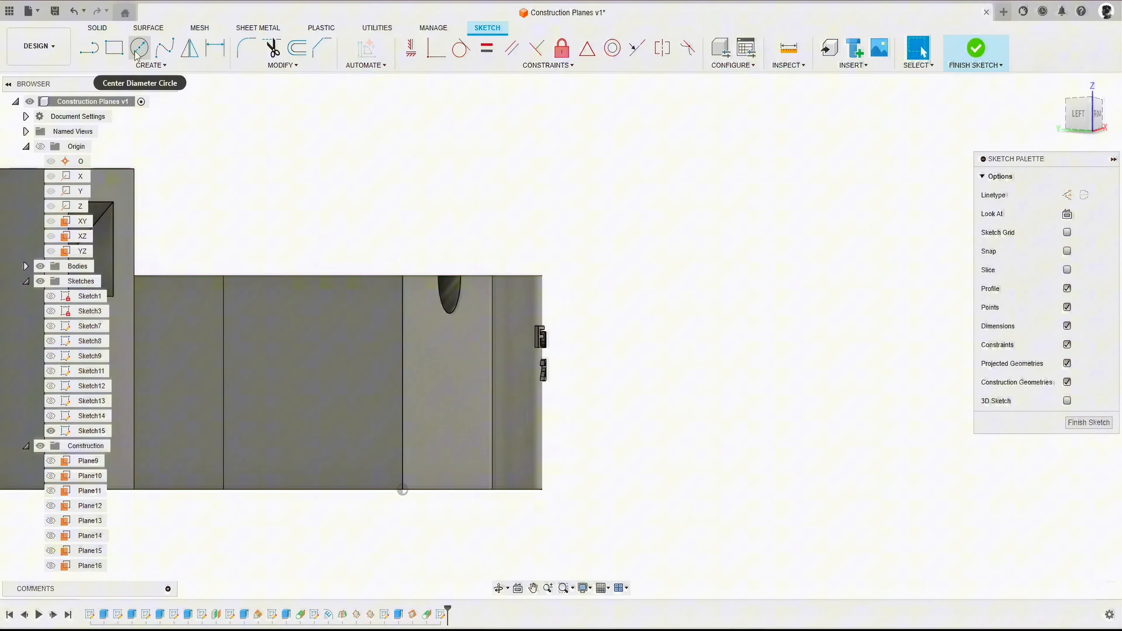
click(493, 343)
text(25)
key(Return)
Extrude the circle to two sides, 25 mm outward and 10 mm into the cylinder, joining it to the cylinder
key(e)
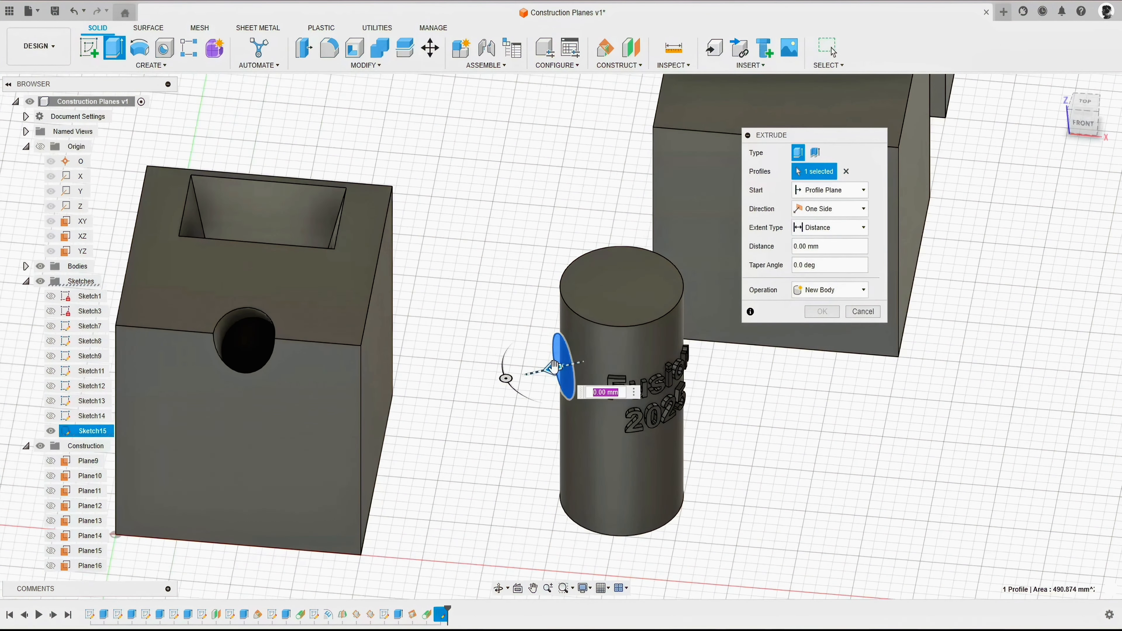
click(830, 209)
click(822, 234)
click(830, 396)
click(818, 423)
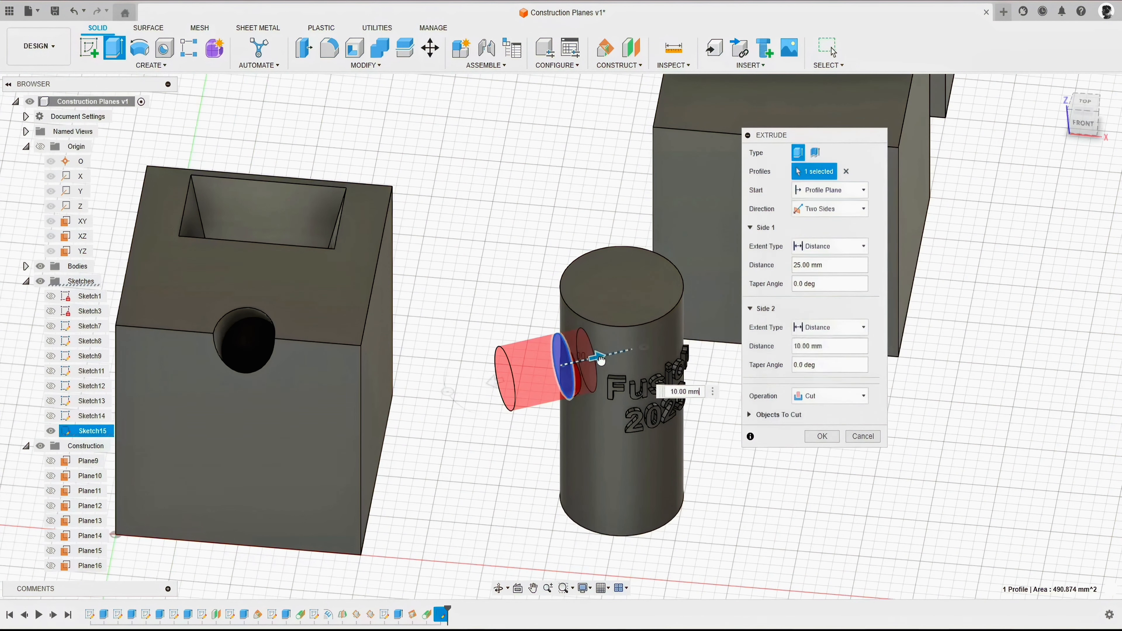
click(816, 396)
click(817, 411)
click(818, 417)
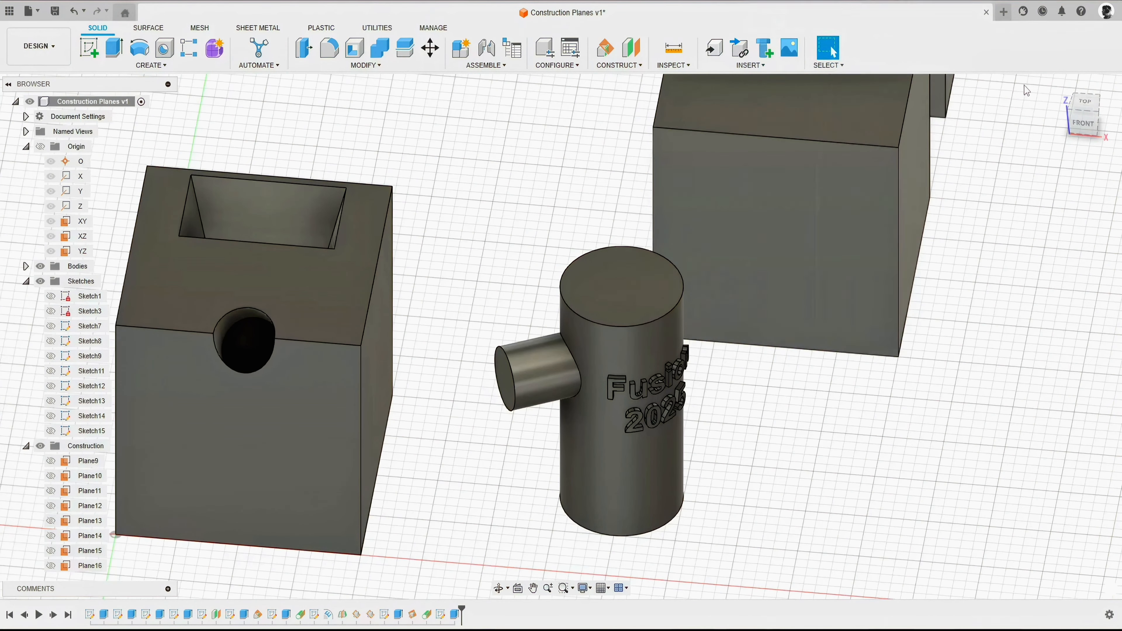
Show the hidden spline sketch, Sketch9, behind the cube with the cutouts
click(1059, 85)
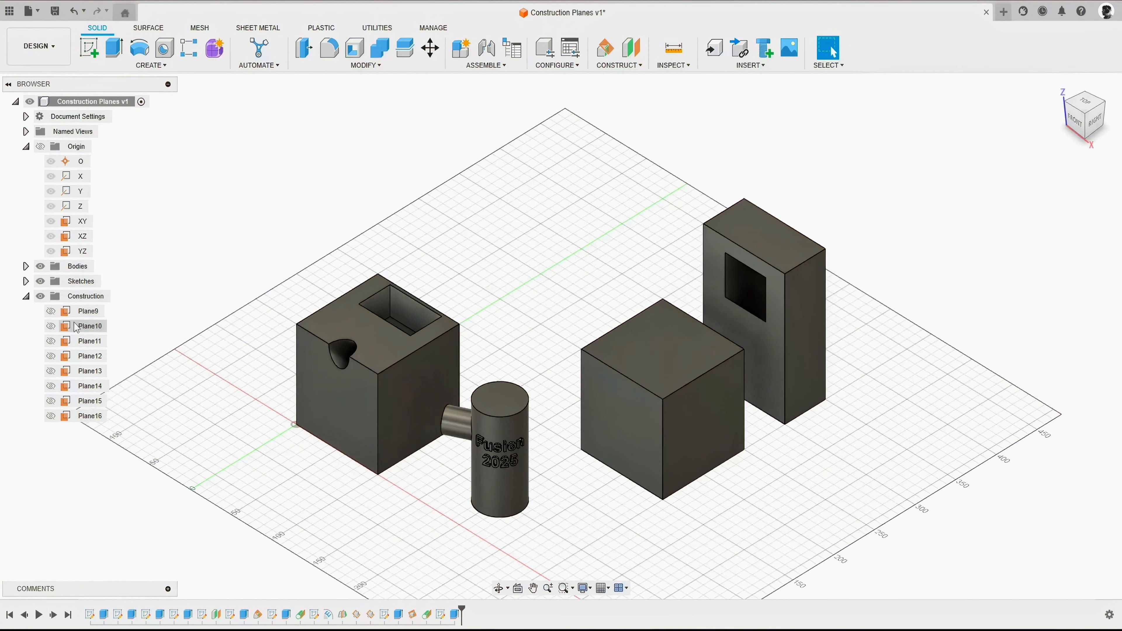
click(25, 281)
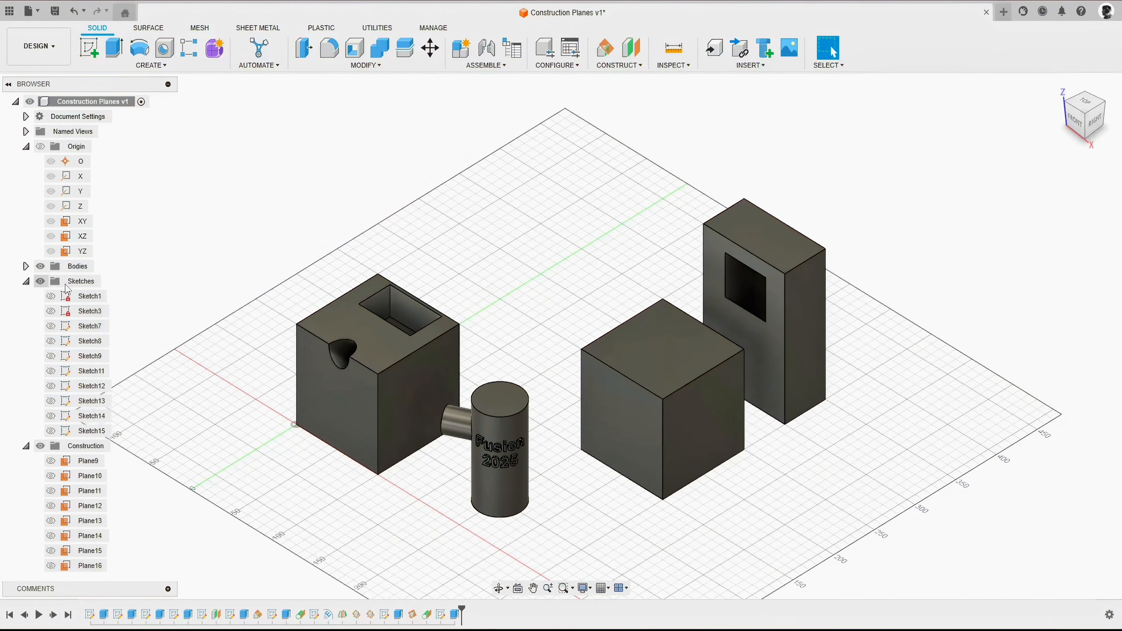
click(51, 356)
shift+middle_drag(399, 258, 426, 301)
scroll(426, 256, up, 3)
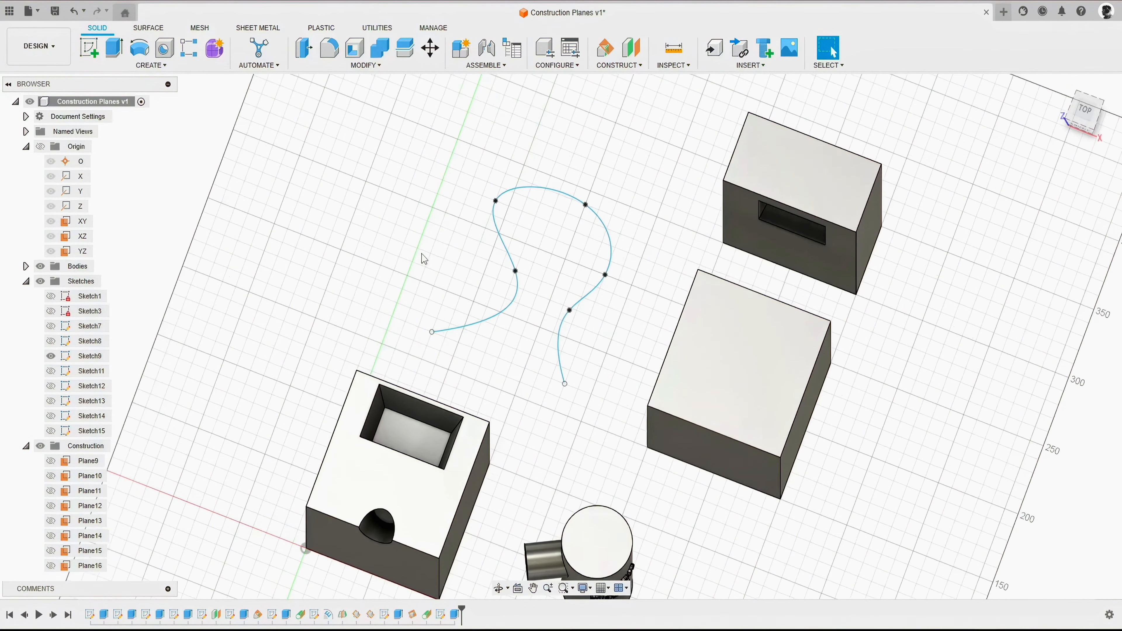
Start a Plane Along Path on the fit point spline, using the tangent chain as the path
click(619, 65)
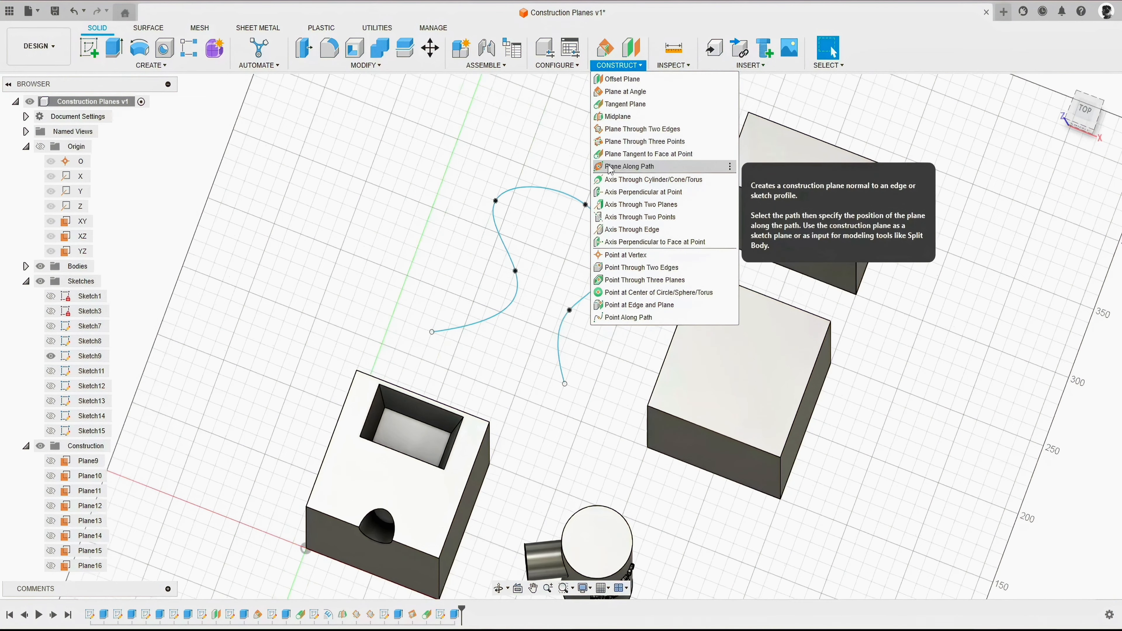
click(636, 166)
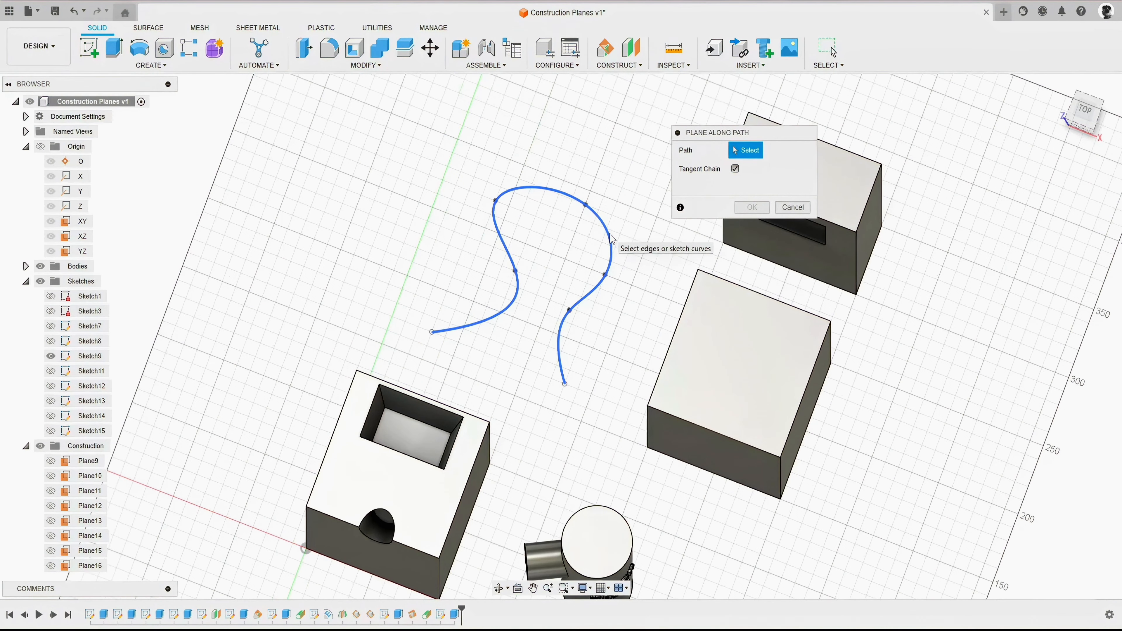
click(612, 242)
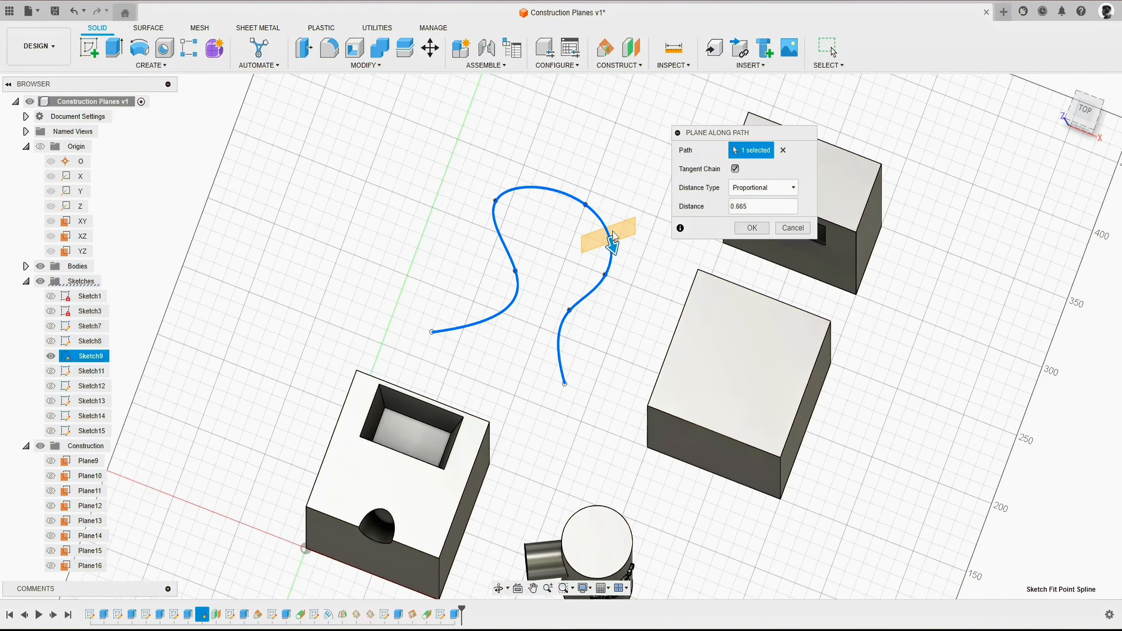
Try the plane at proportional distances of 0.572, 0.25, 0.75 and 0.085 along the spline
mouse_move(626, 243)
shift+middle_down()
mouse_move(639, 238)
mouse_move(627, 248)
shift+middle_up()
drag(584, 317, 537, 281)
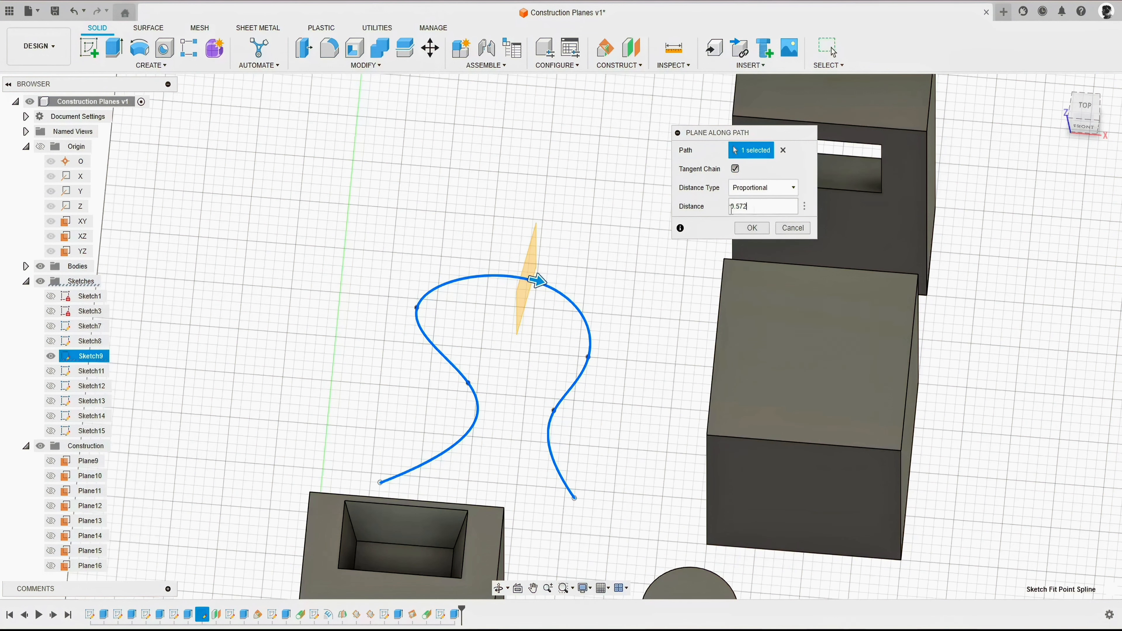
key(Return)
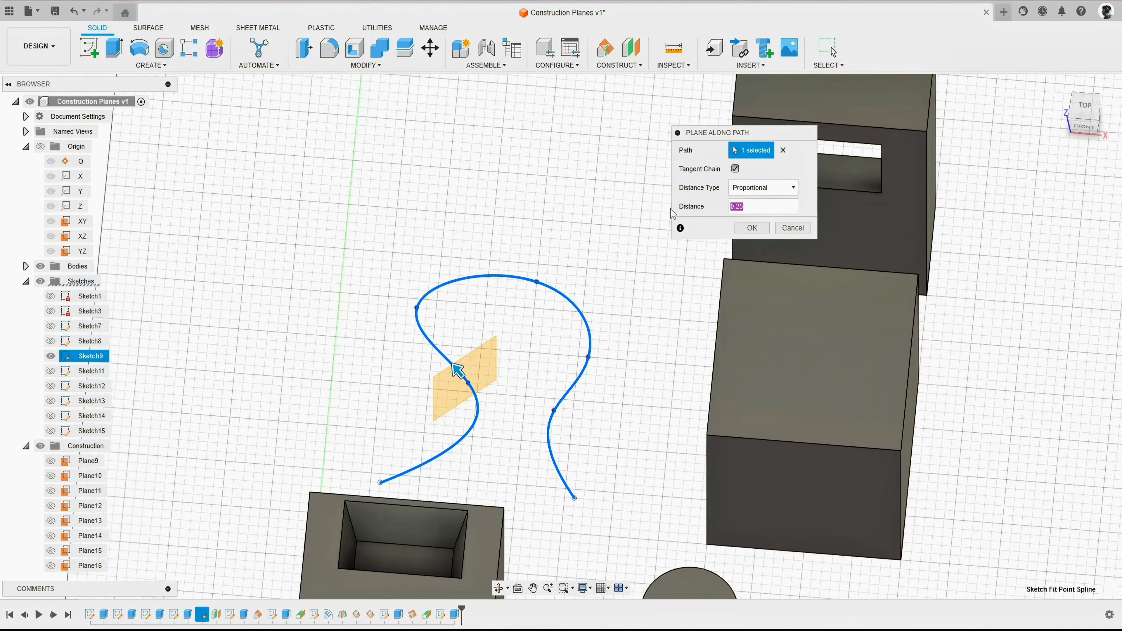
key(Return)
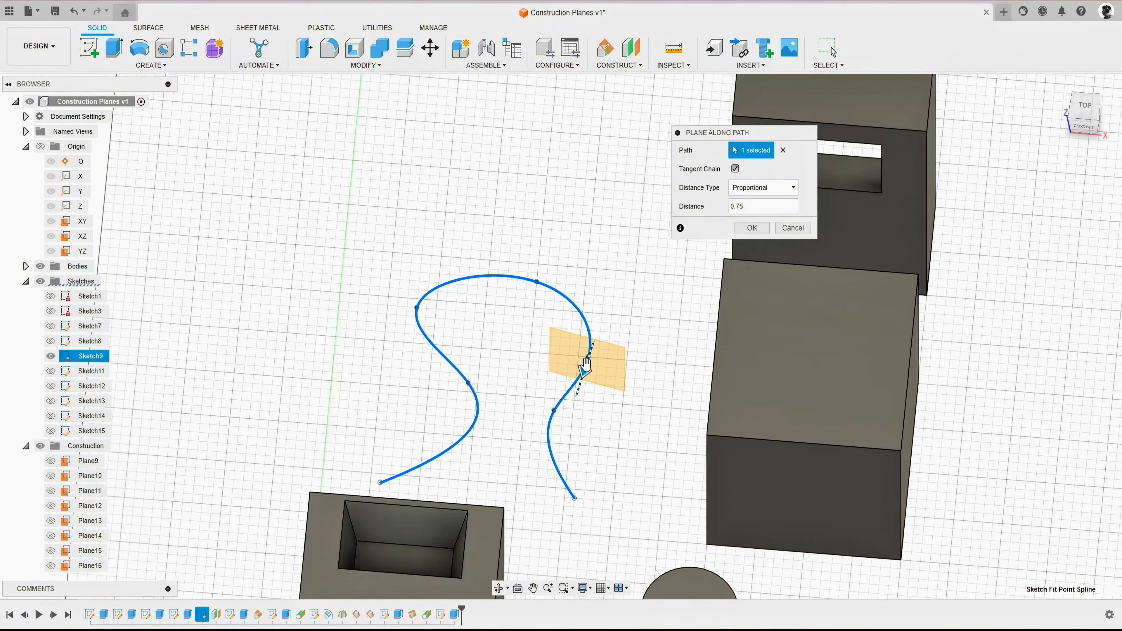
drag(582, 379, 472, 294)
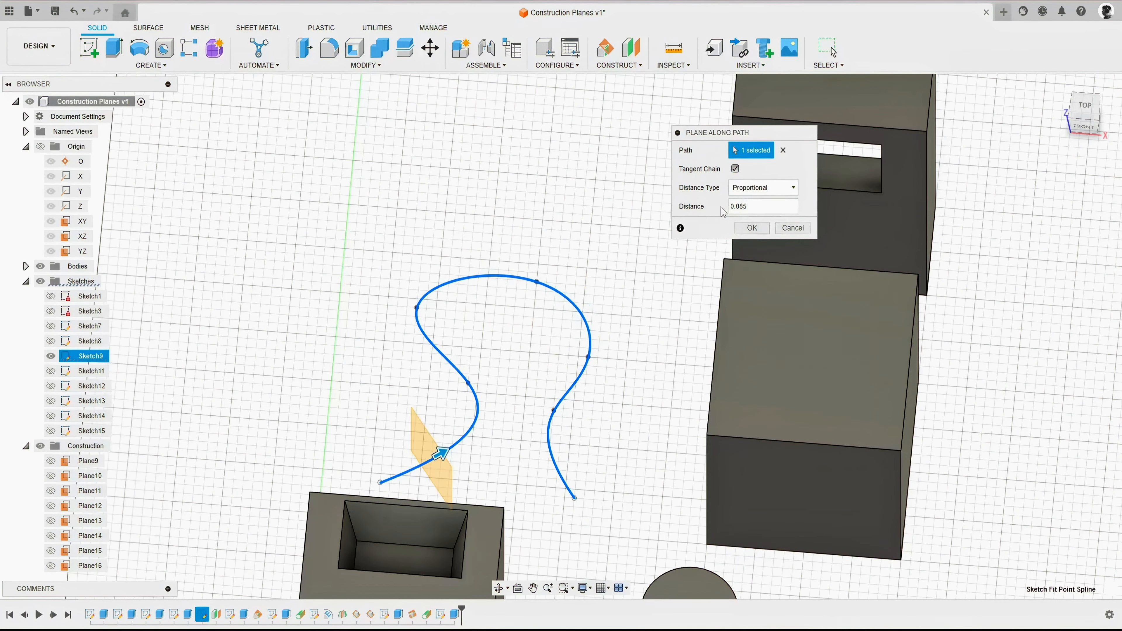
Switch the plane's distance type to Physical, try 150, and create the plane at a distance of 250 along the spline
click(766, 195)
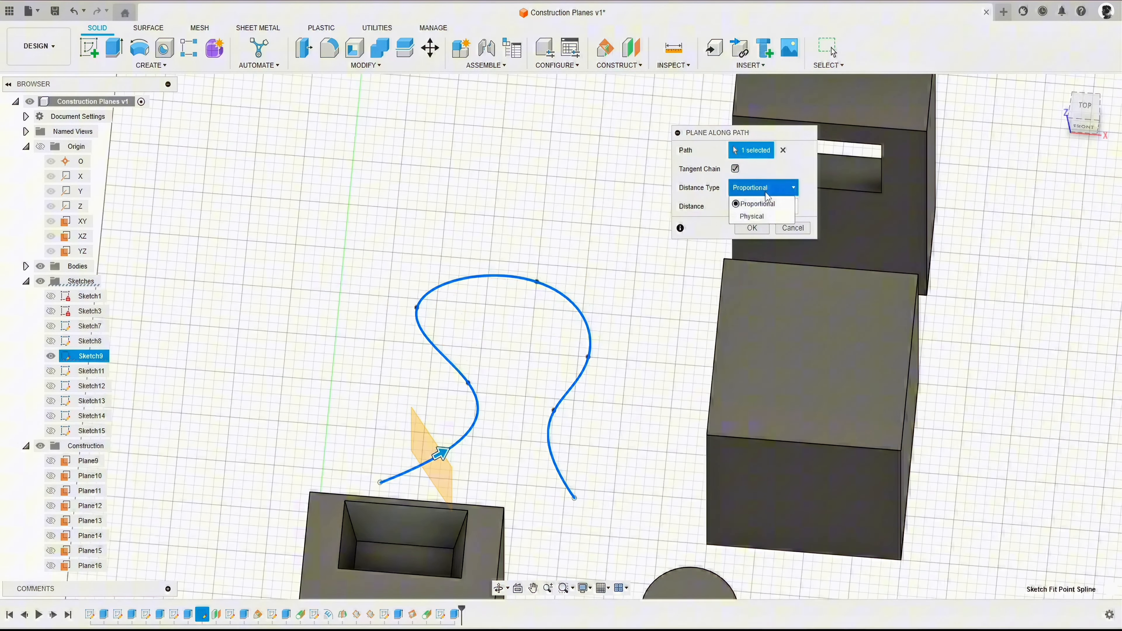
click(752, 217)
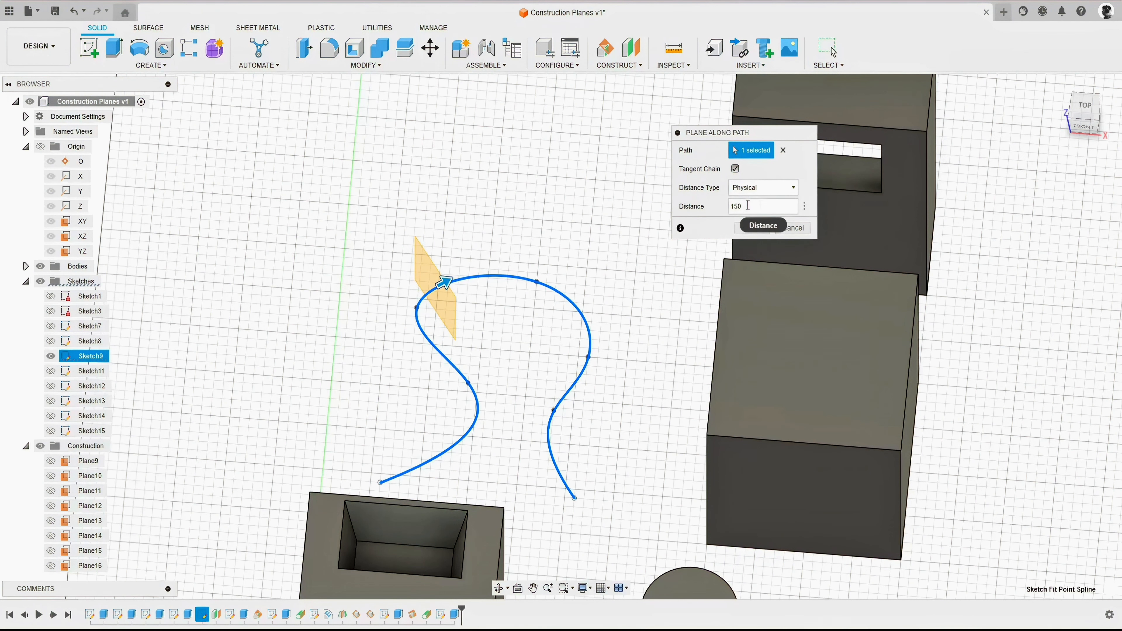
drag(746, 206, 658, 203)
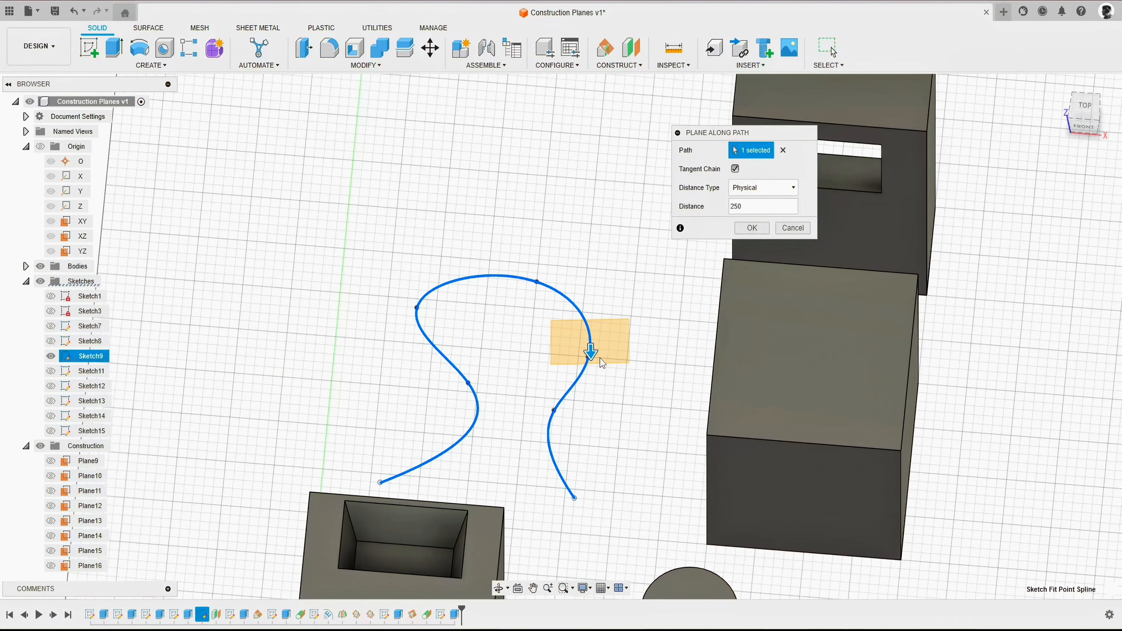
click(752, 228)
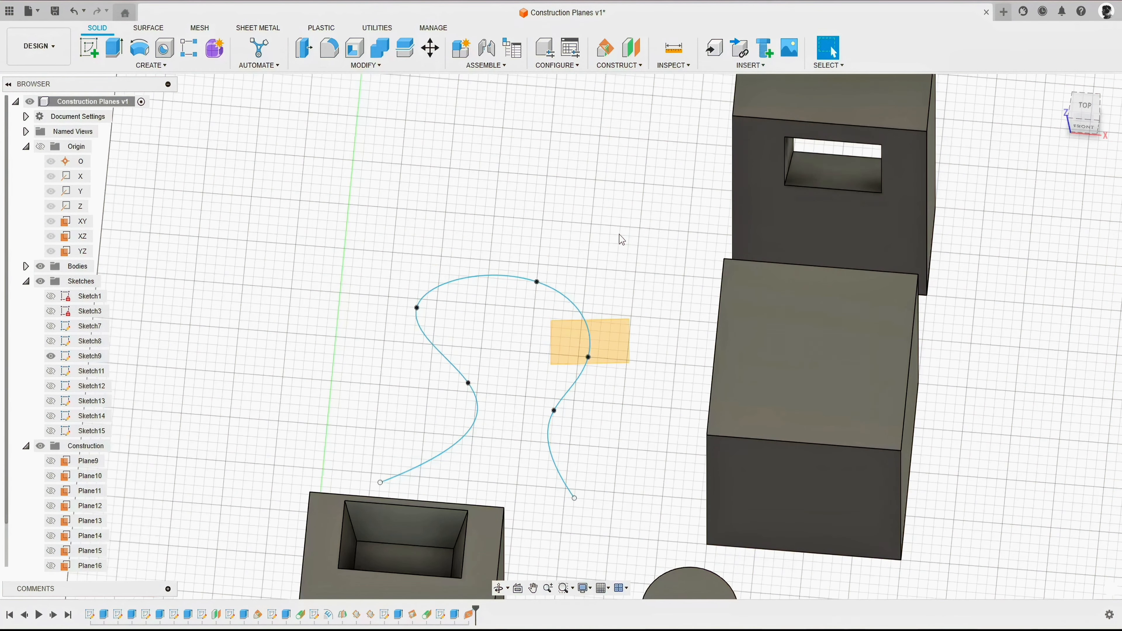